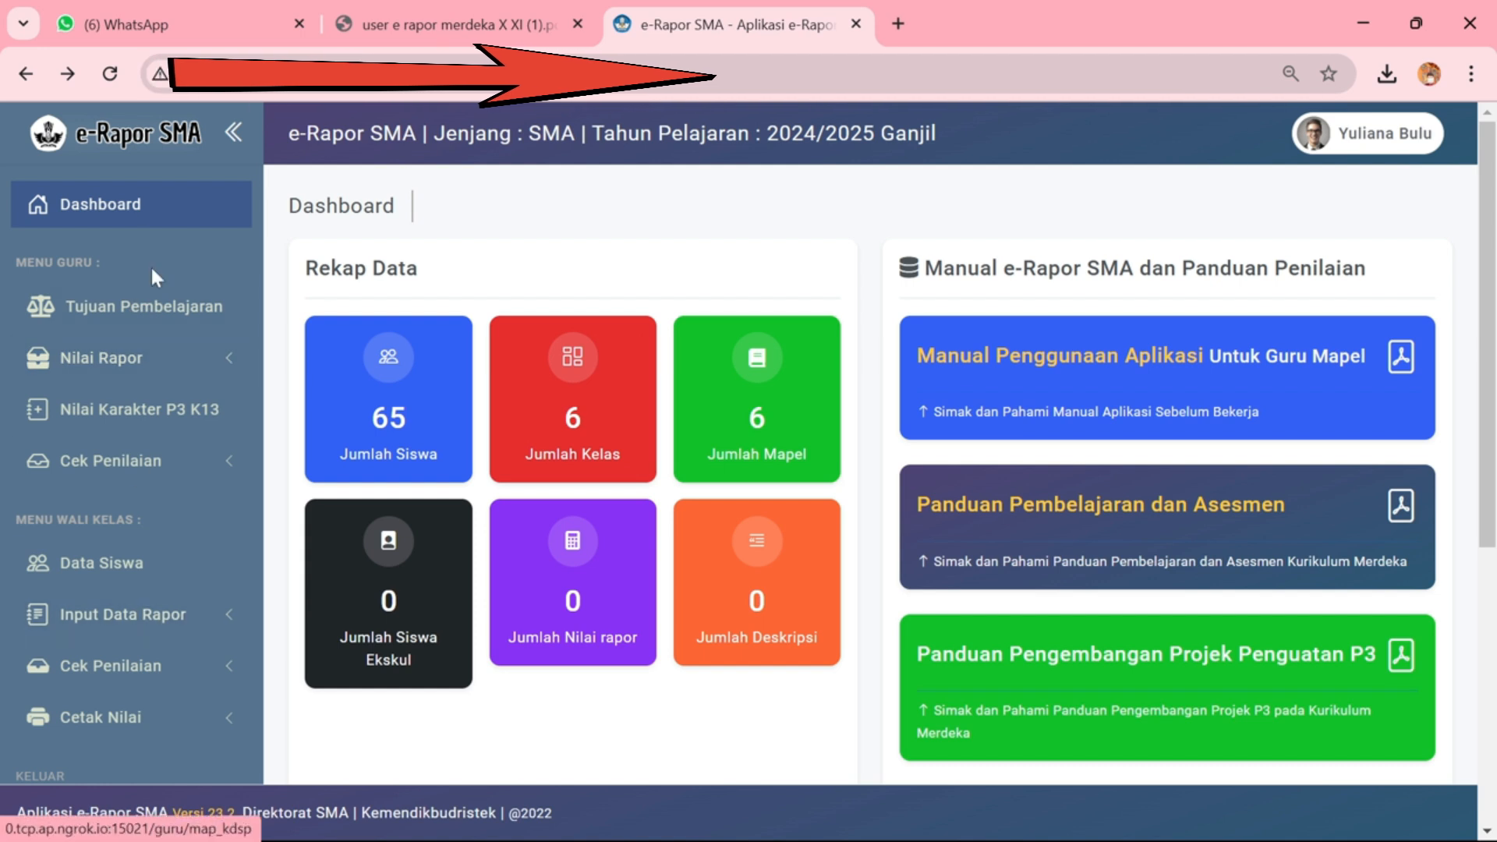
Open the Tujuan Pembelajaran list for the subject Ekonomi and review its existing learning objectives
{"action": "left_click", "coordinate": [173, 308]}
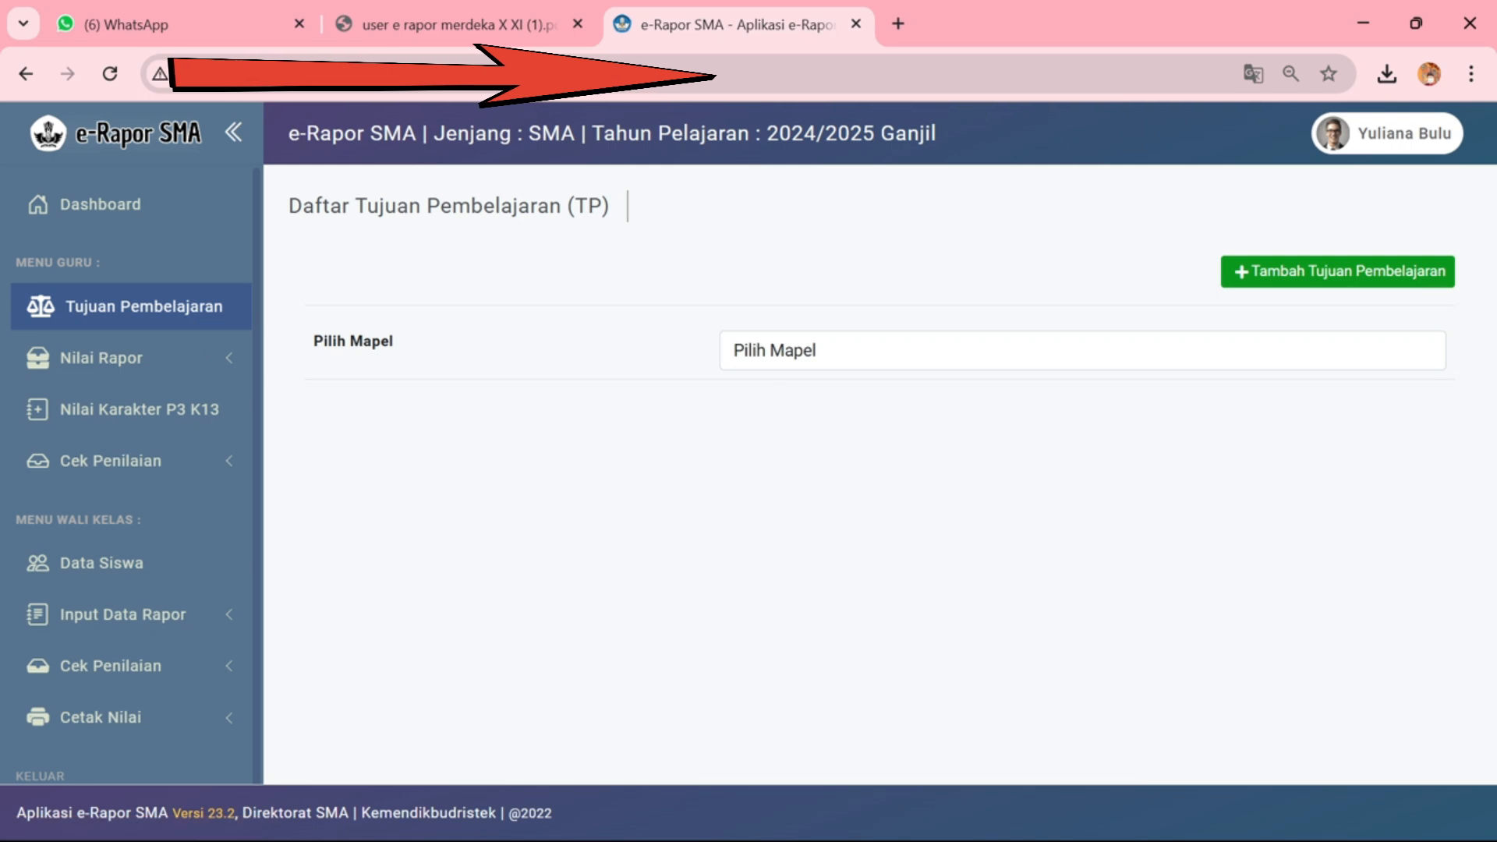
{"action": "left_click", "coordinate": [779, 364]}
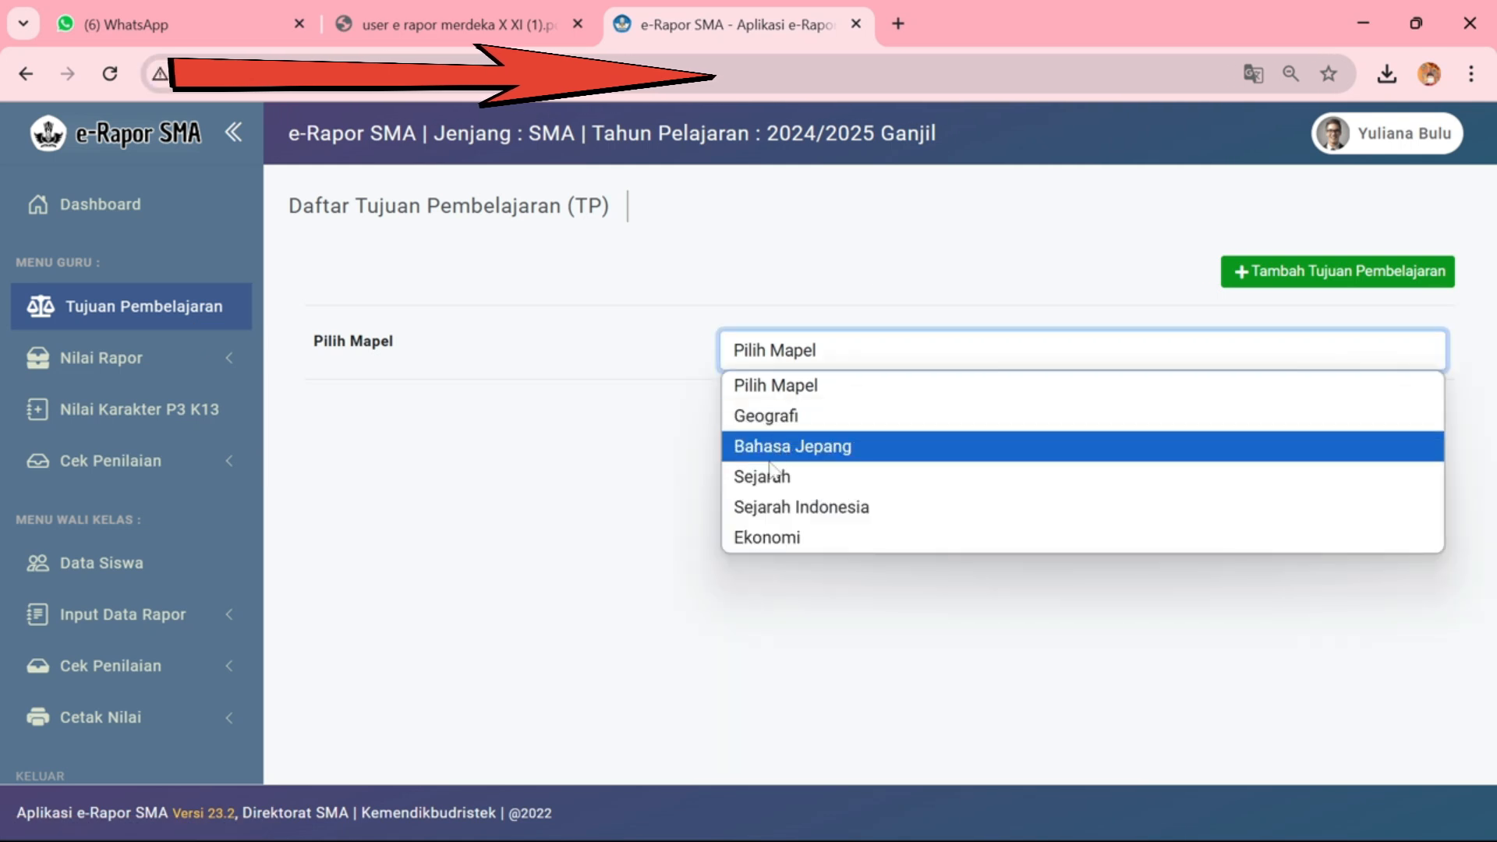
{"action": "left_click", "coordinate": [772, 538]}
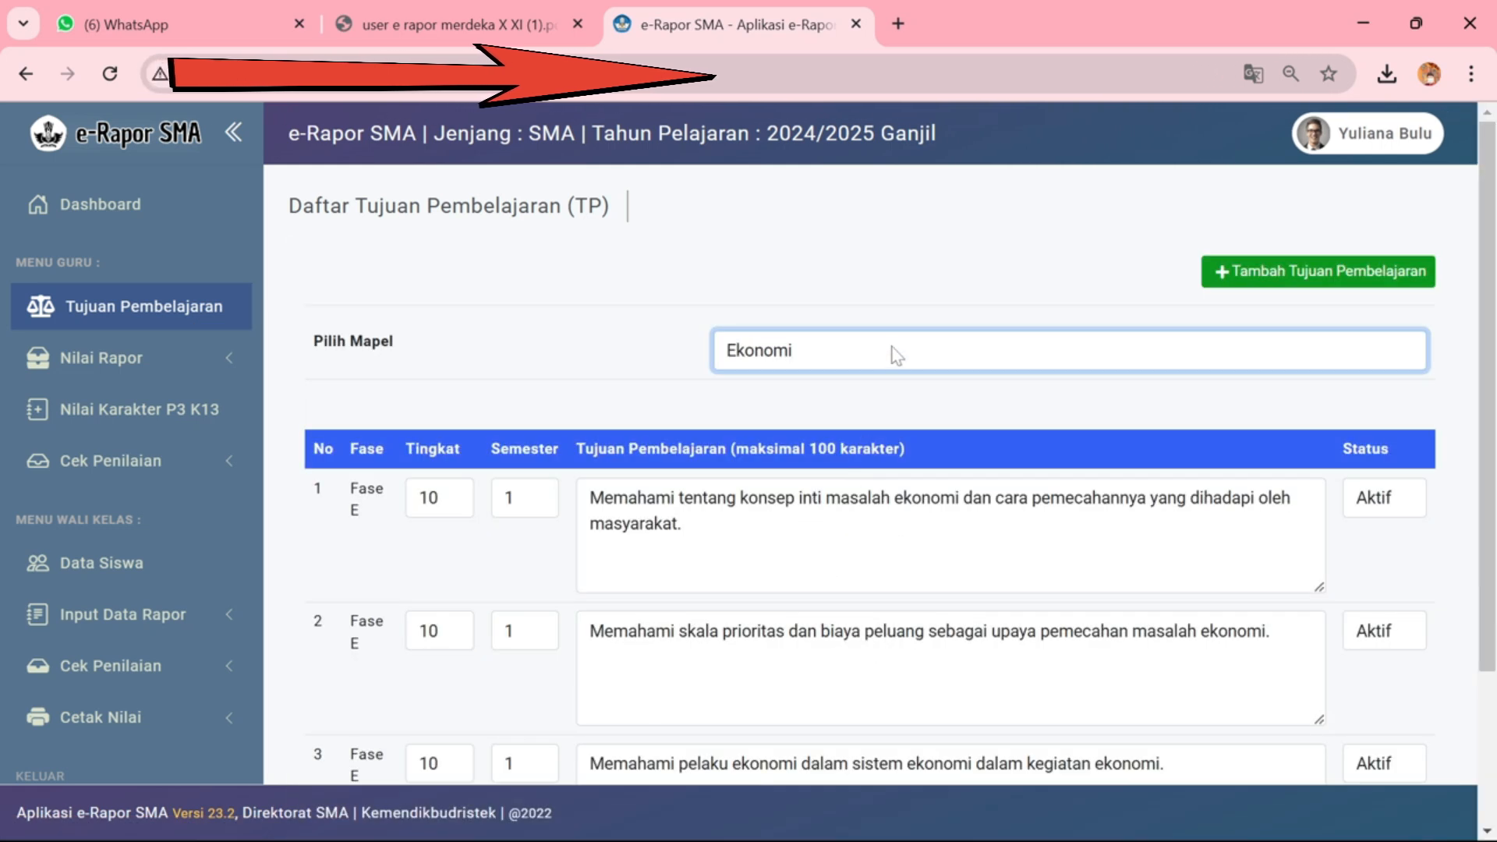
{"action": "scroll", "coordinate": [702, 383], "scroll_direction": "down", "scroll_amount": 3}
{"action": "scroll", "coordinate": [644, 378], "scroll_direction": "up", "scroll_amount": 2}
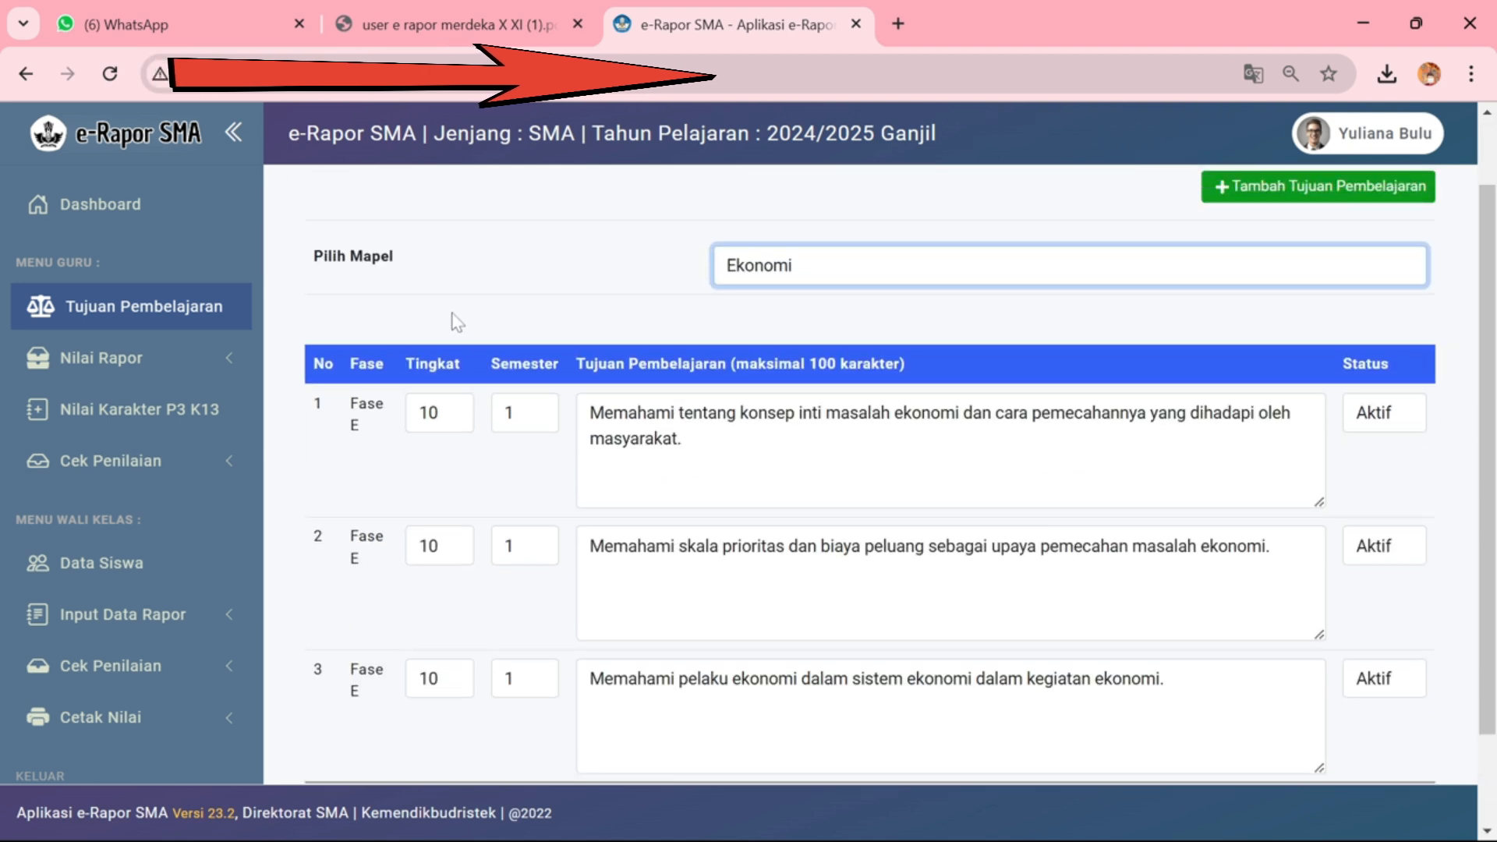
{"action": "scroll", "coordinate": [469, 348], "scroll_direction": "down", "scroll_amount": 2}
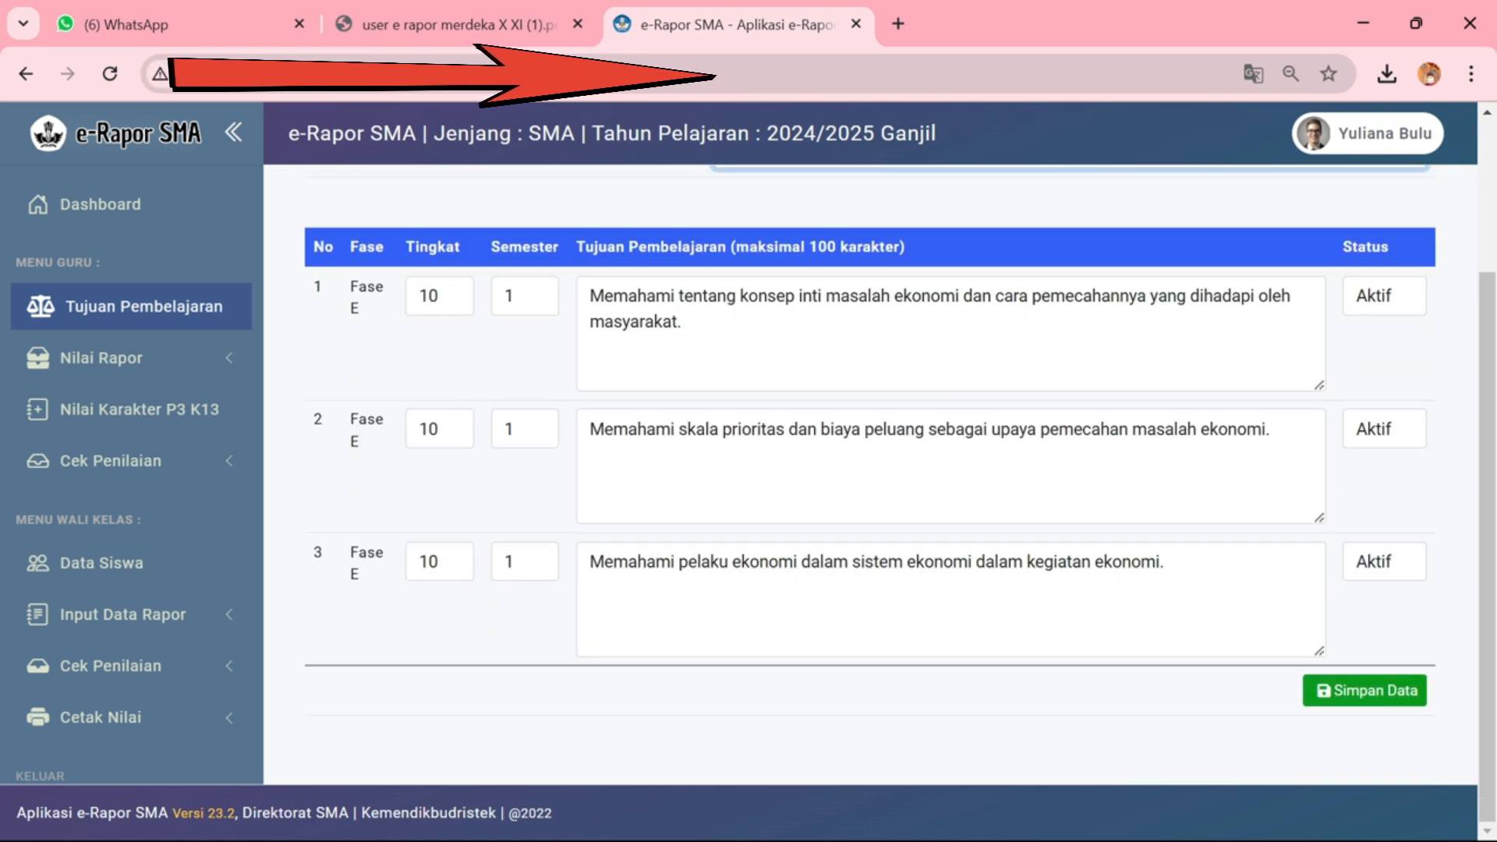
{"action": "scroll", "coordinate": [892, 299], "scroll_direction": "up", "scroll_amount": 2}
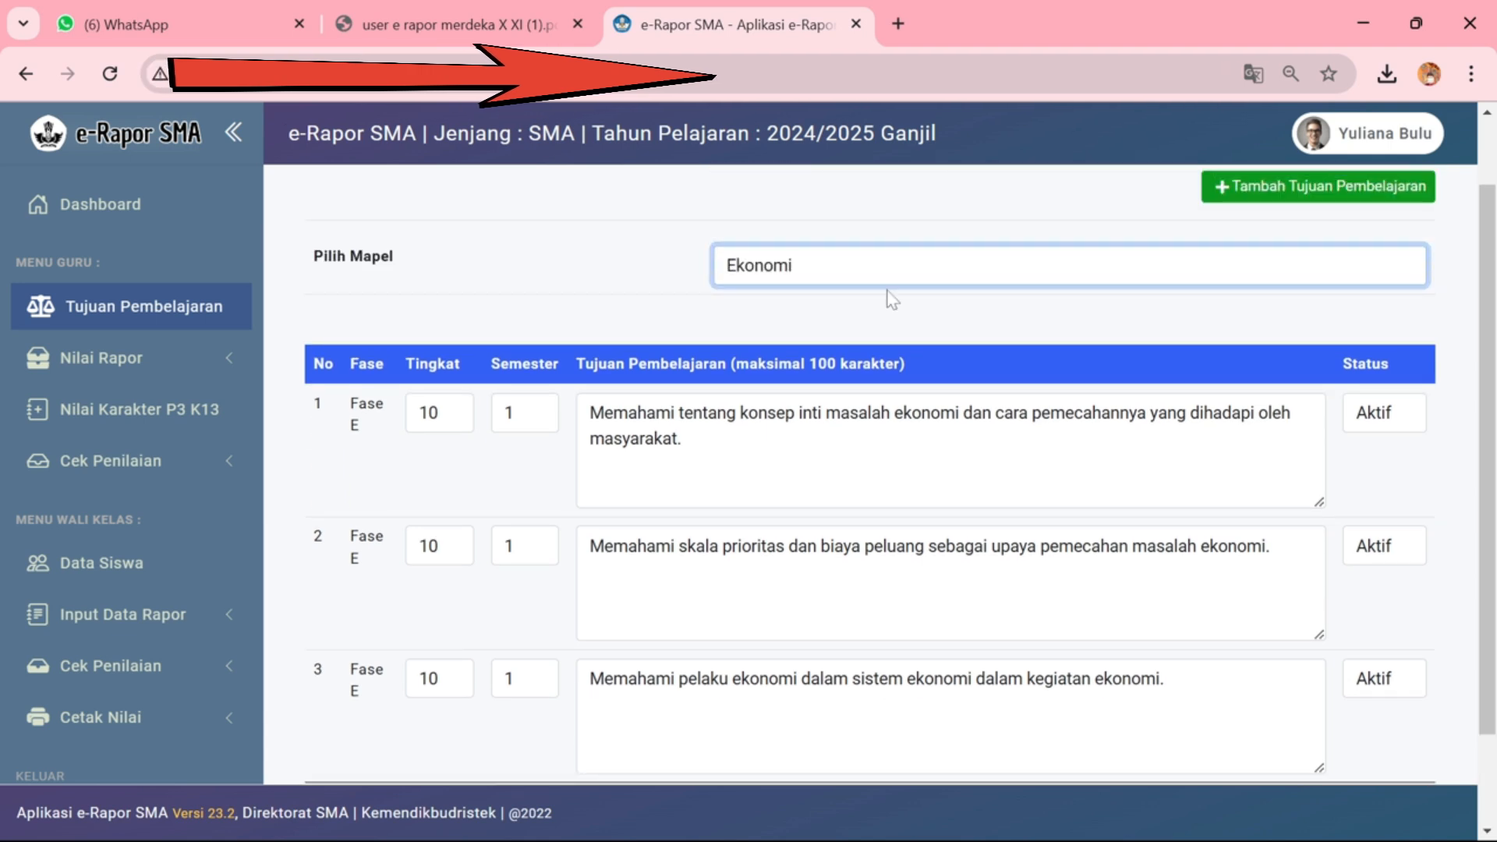
{"action": "scroll", "coordinate": [892, 467], "scroll_direction": "down", "scroll_amount": 2}
{"action": "scroll", "coordinate": [892, 467], "scroll_direction": "up", "scroll_amount": 2}
Add entry rows for 2 new learning objectives in the subject Ekonomi
{"action": "left_click", "coordinate": [1297, 190]}
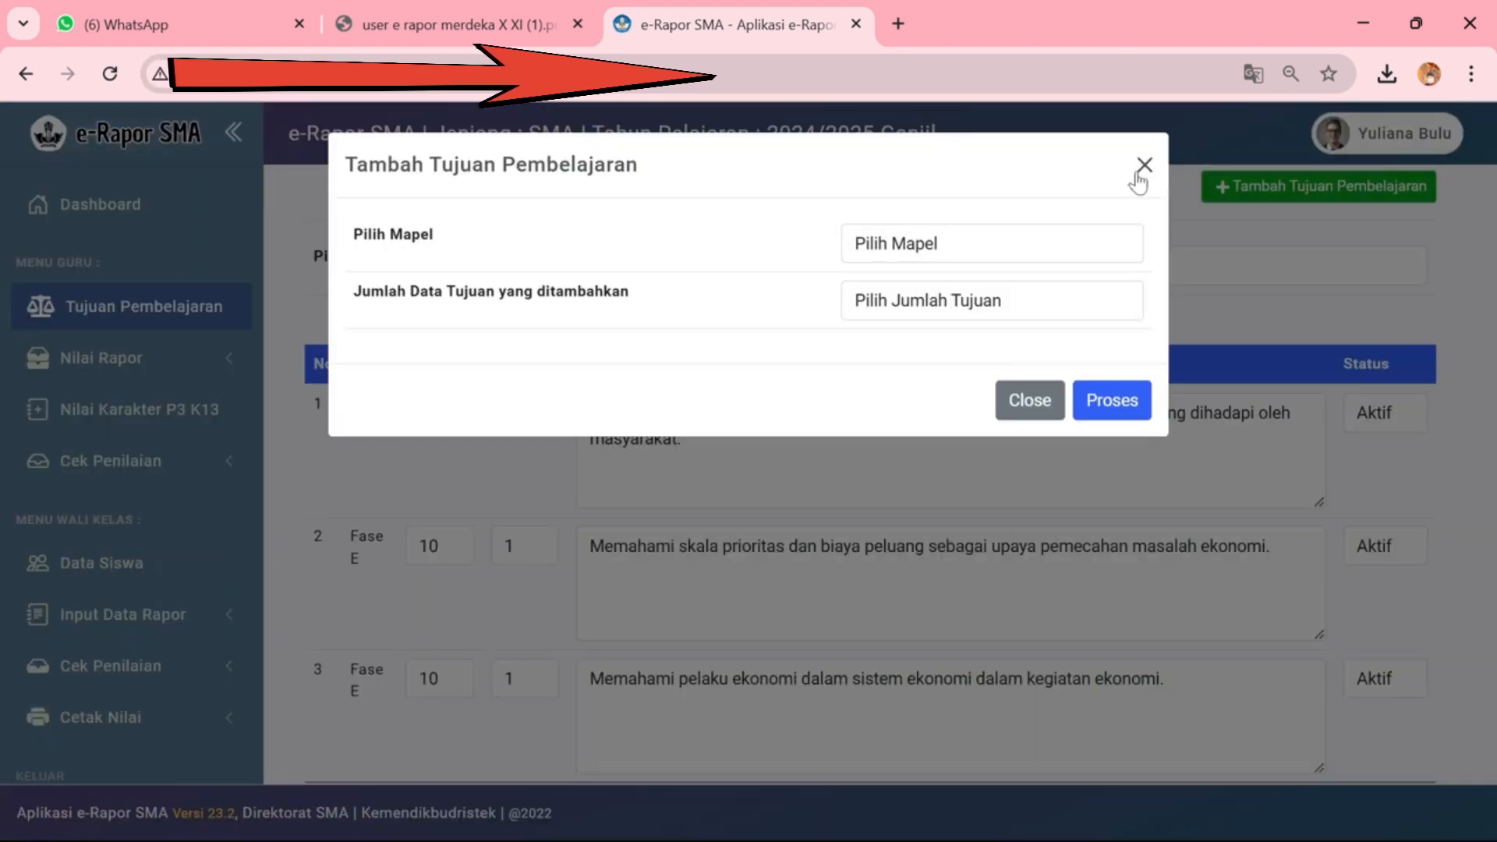
{"action": "left_click", "coordinate": [943, 248]}
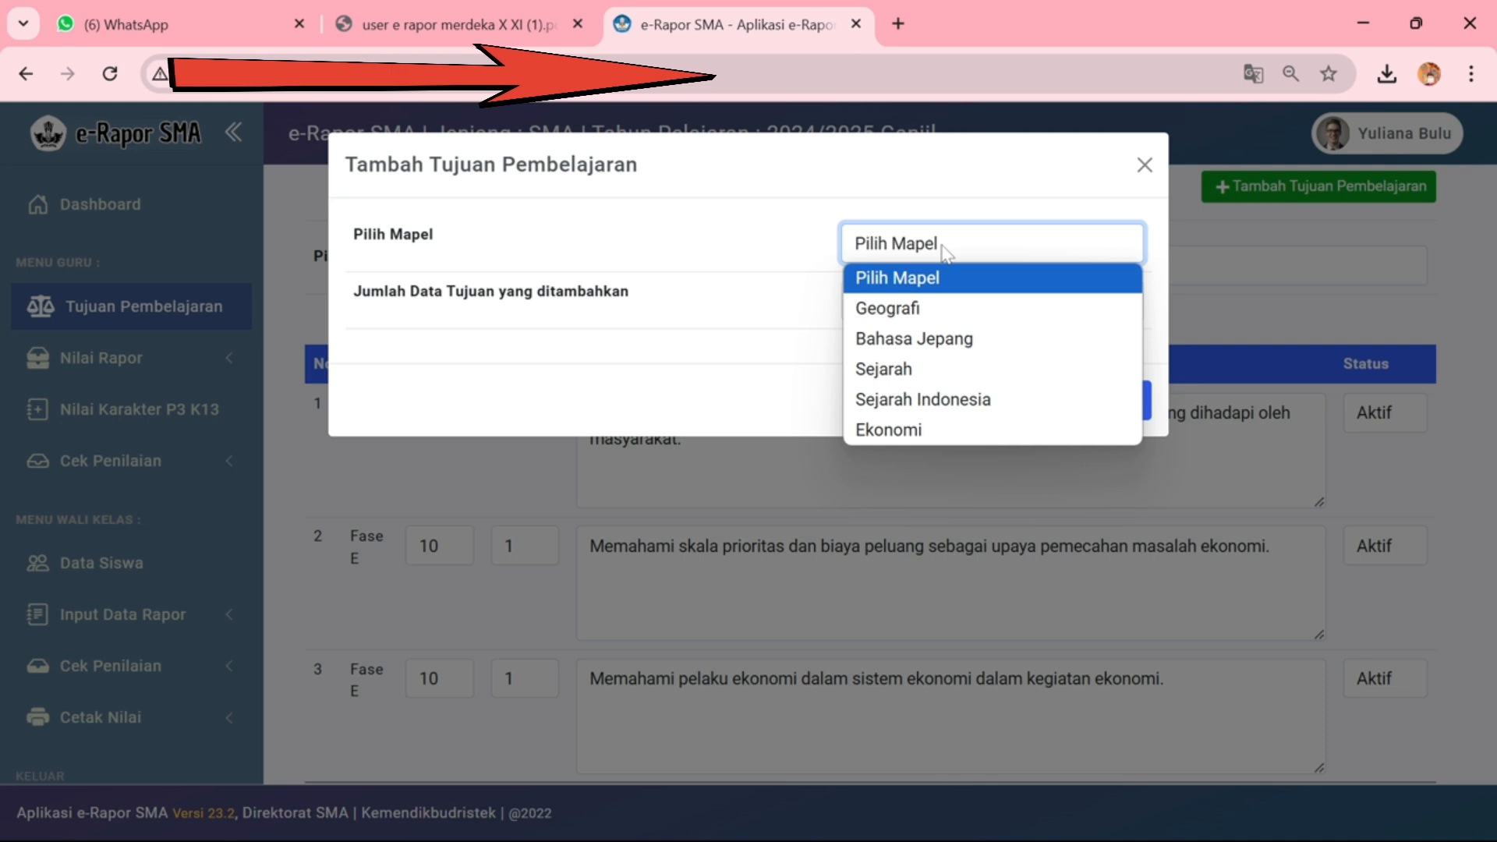
{"action": "left_click", "coordinate": [923, 431]}
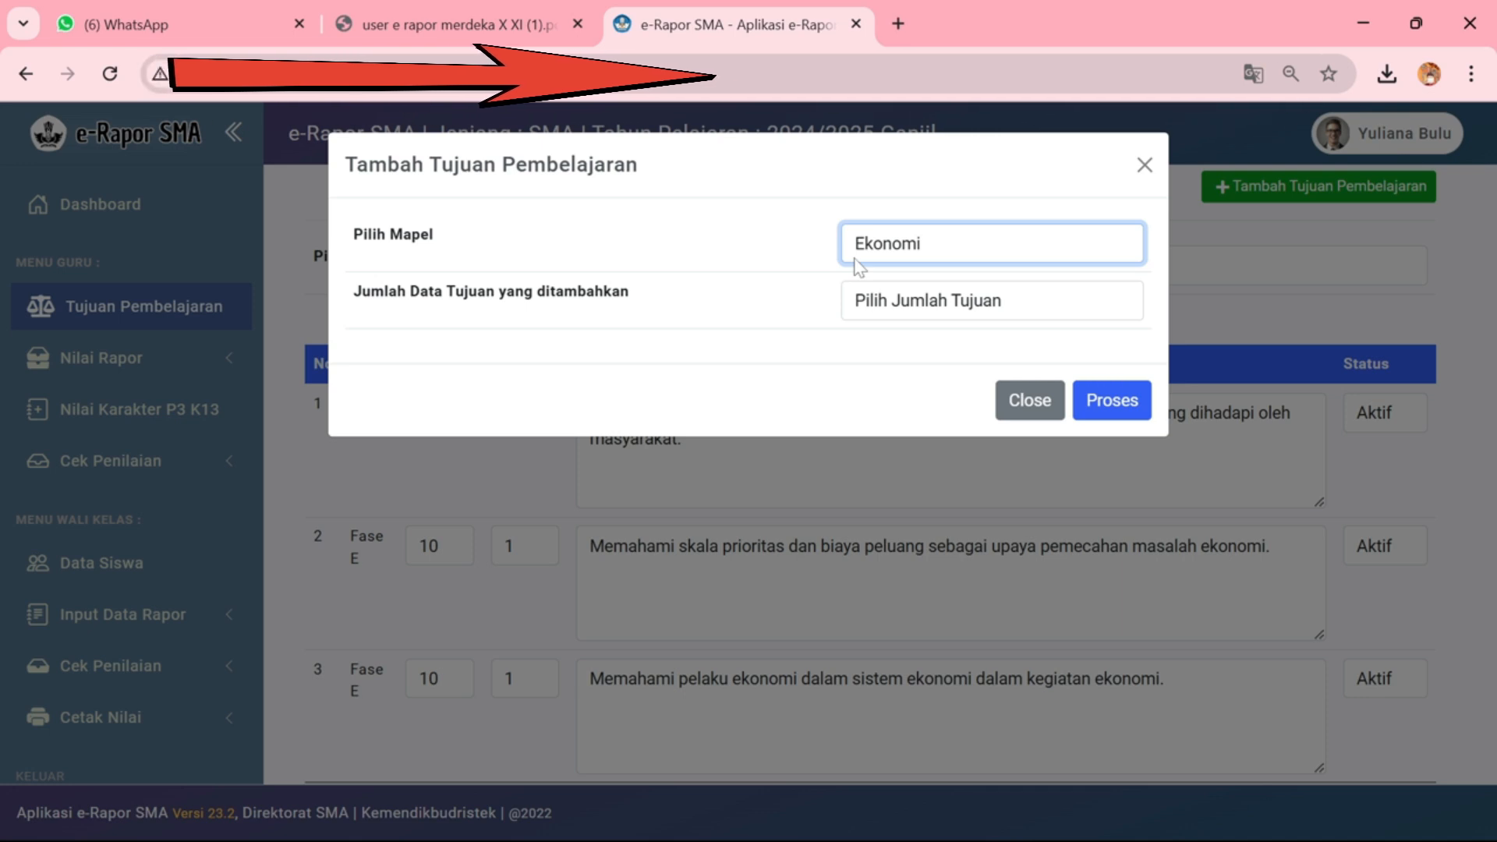
{"action": "left_click", "coordinate": [874, 300]}
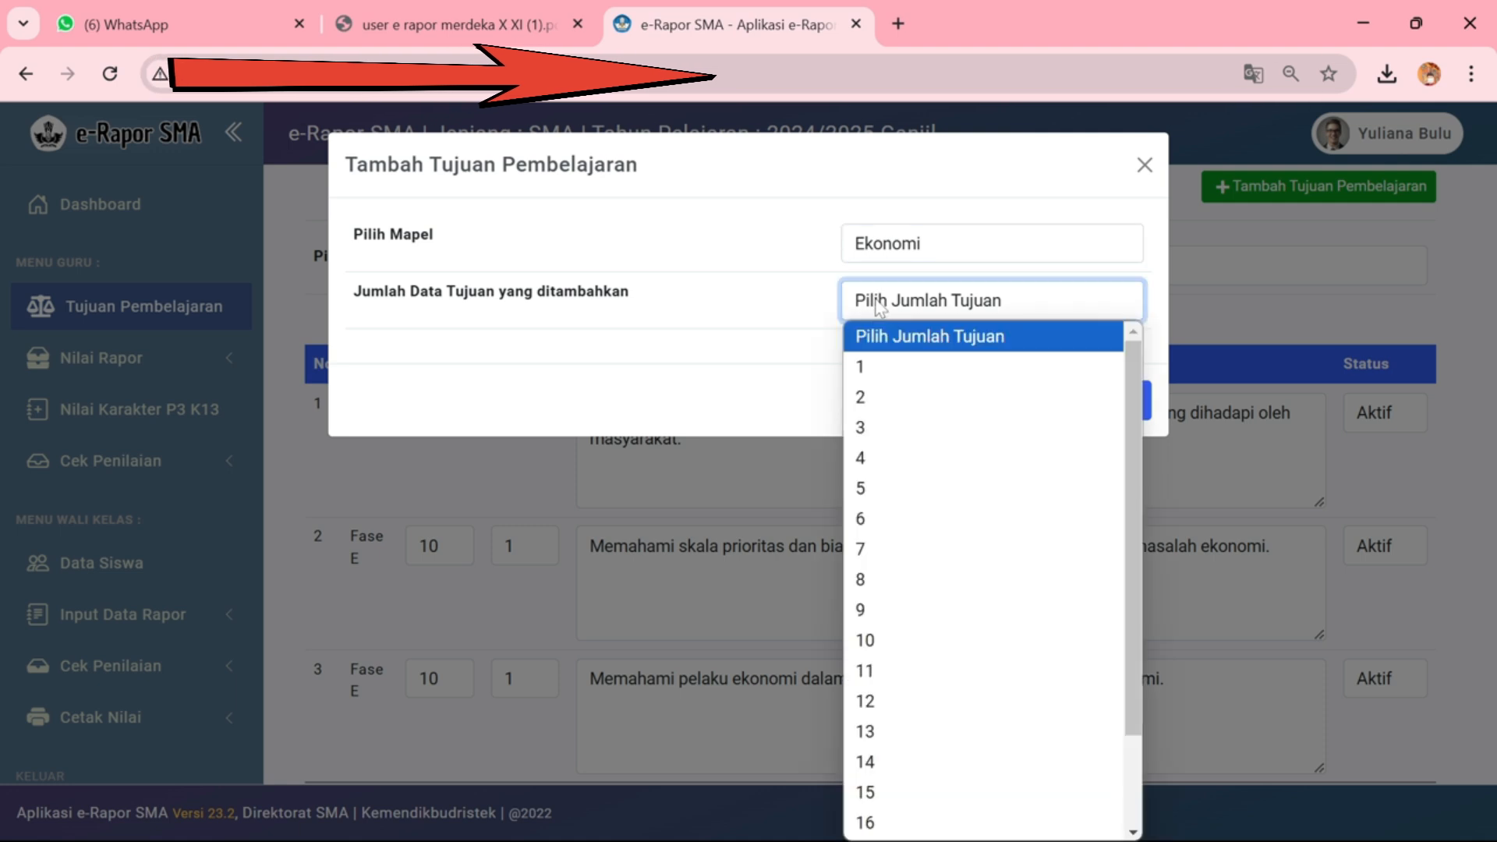
{"action": "left_click", "coordinate": [883, 390]}
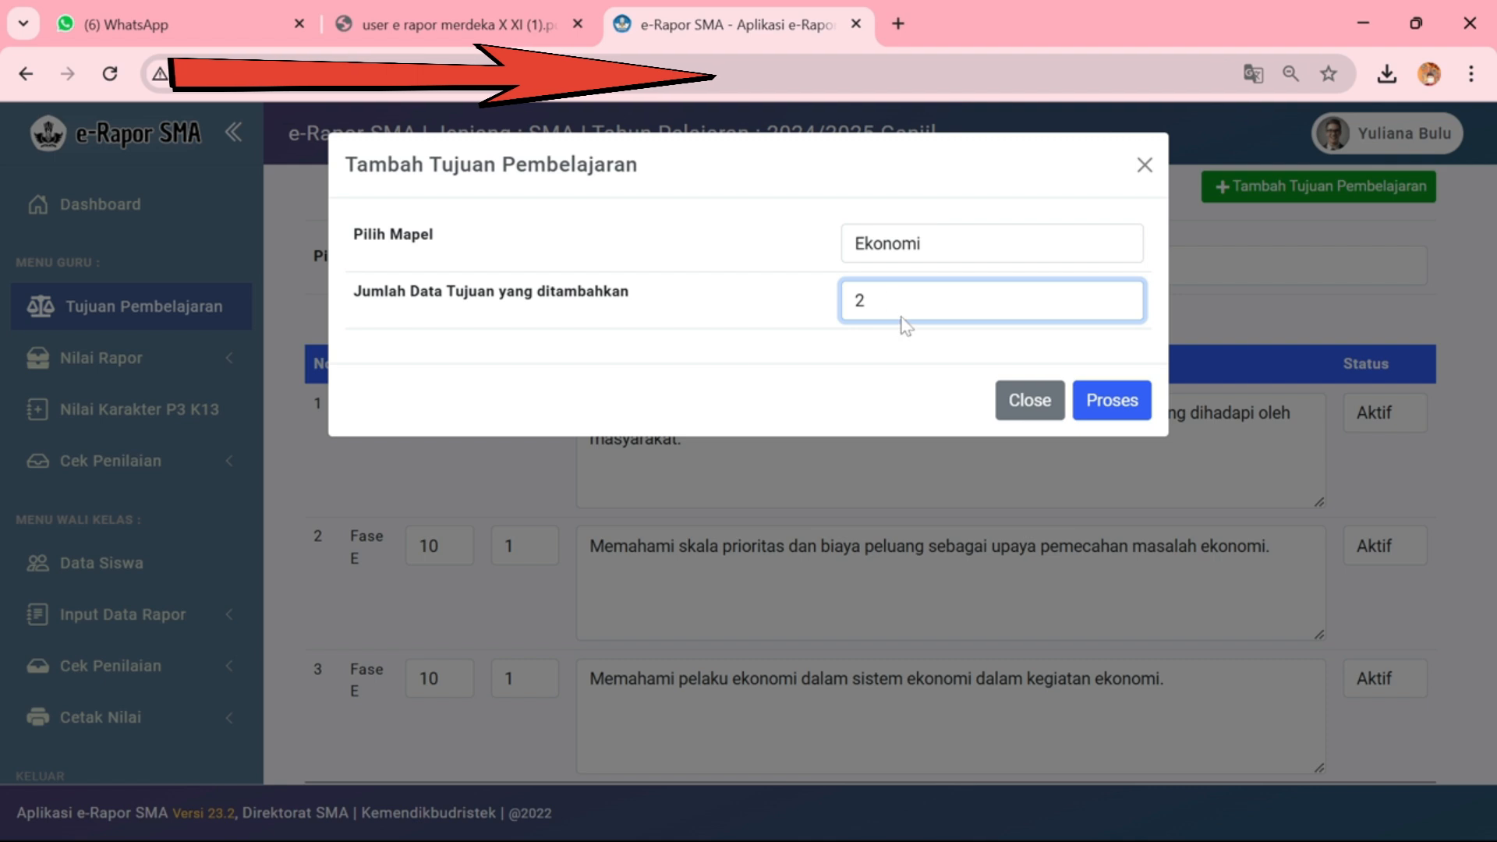
{"action": "left_click", "coordinate": [908, 308]}
{"action": "left_click", "coordinate": [902, 399]}
{"action": "left_click", "coordinate": [1104, 404]}
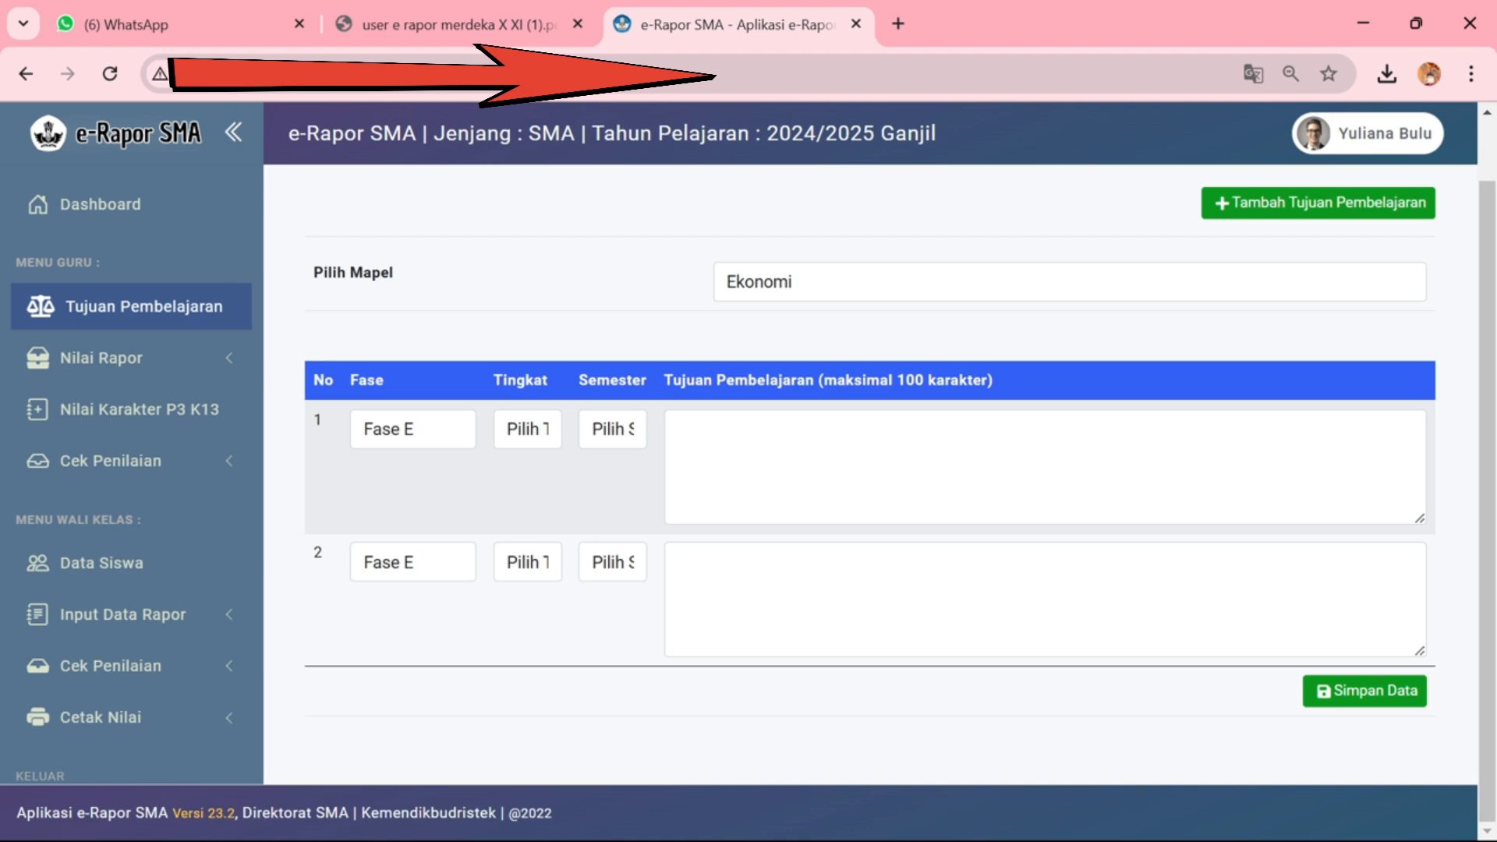
Set the first new objective row to Fase F, Tingkat 11 and Semester 1
{"action": "left_click", "coordinate": [386, 434]}
{"action": "left_click", "coordinate": [388, 431]}
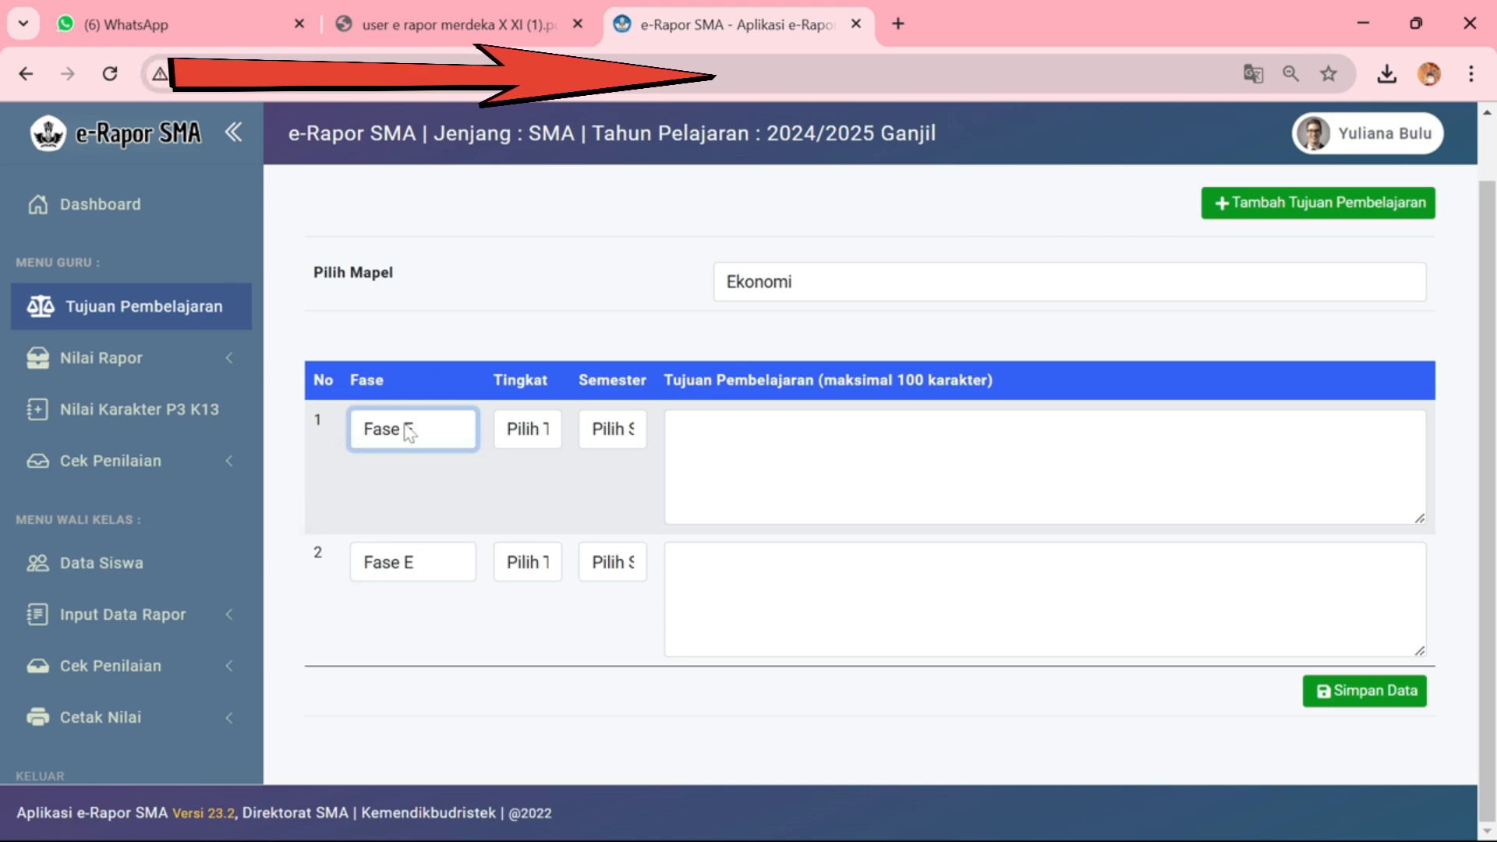
{"action": "left_click", "coordinate": [405, 436]}
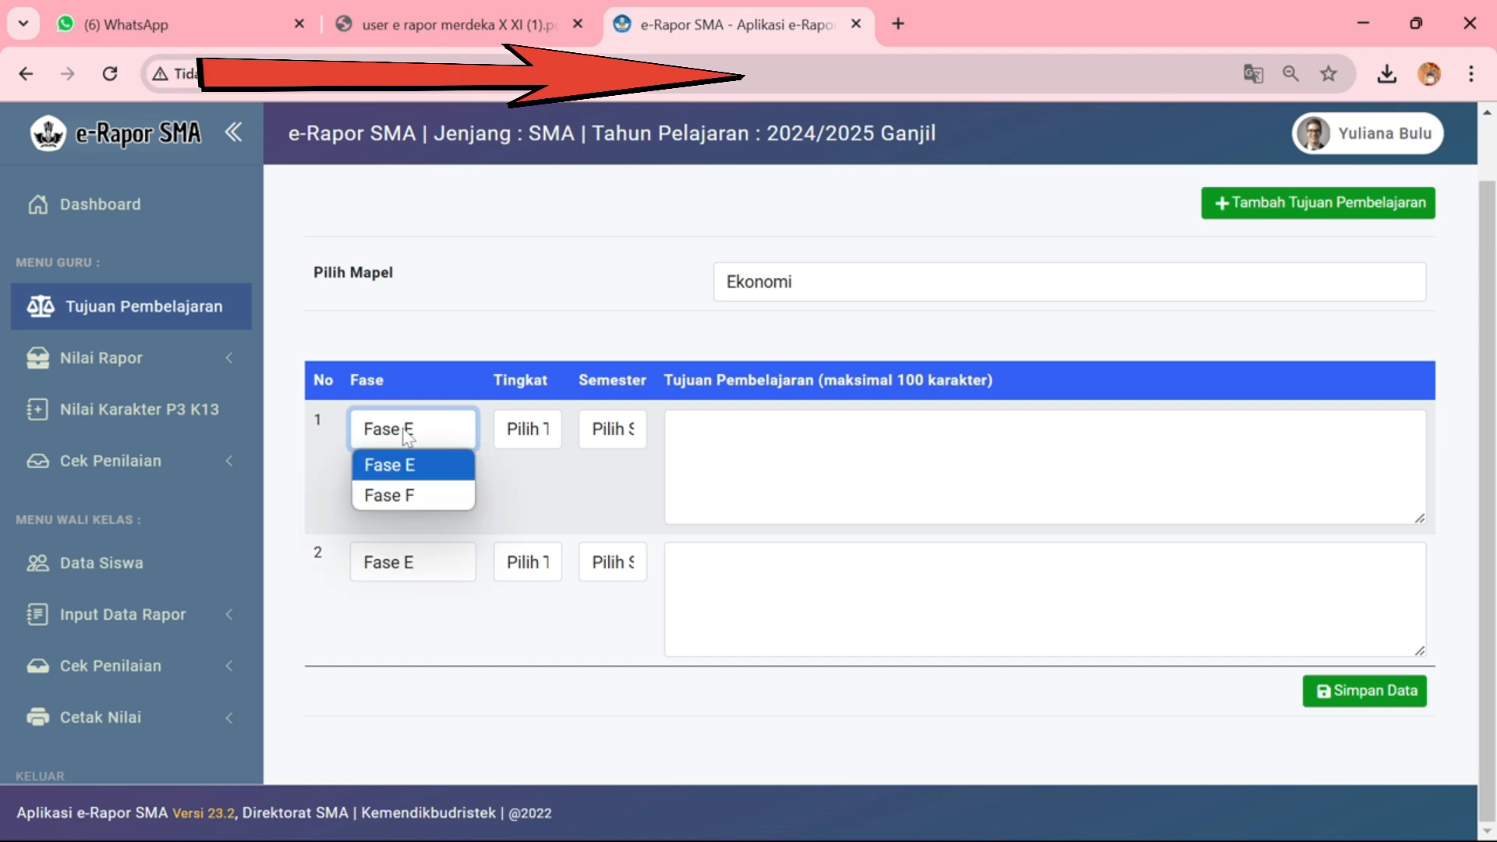
{"action": "left_click", "coordinate": [399, 496]}
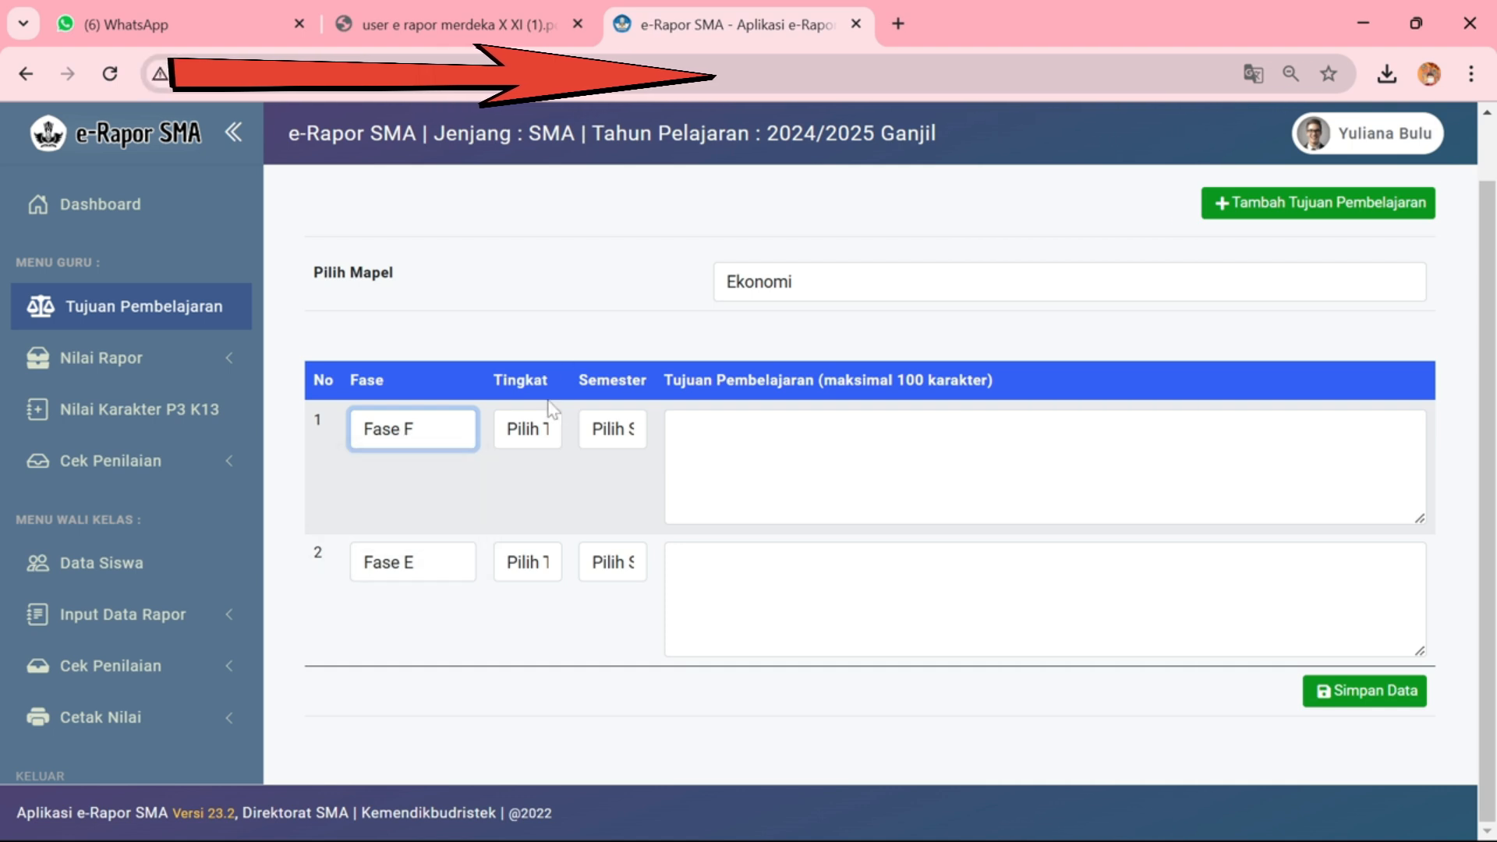
{"action": "left_click", "coordinate": [549, 431]}
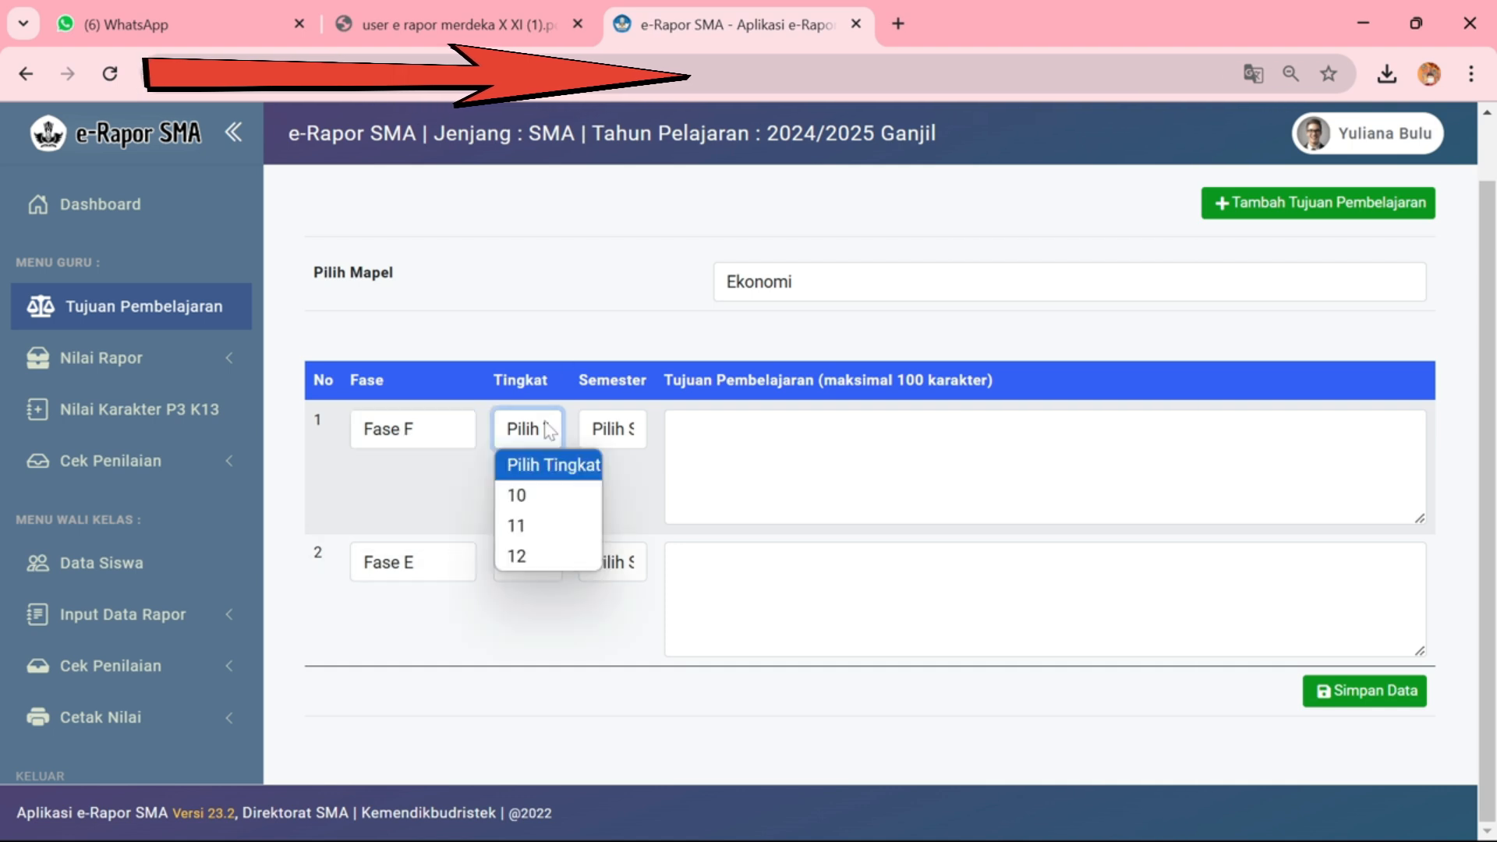
{"action": "left_click", "coordinate": [516, 527]}
{"action": "left_click", "coordinate": [636, 425]}
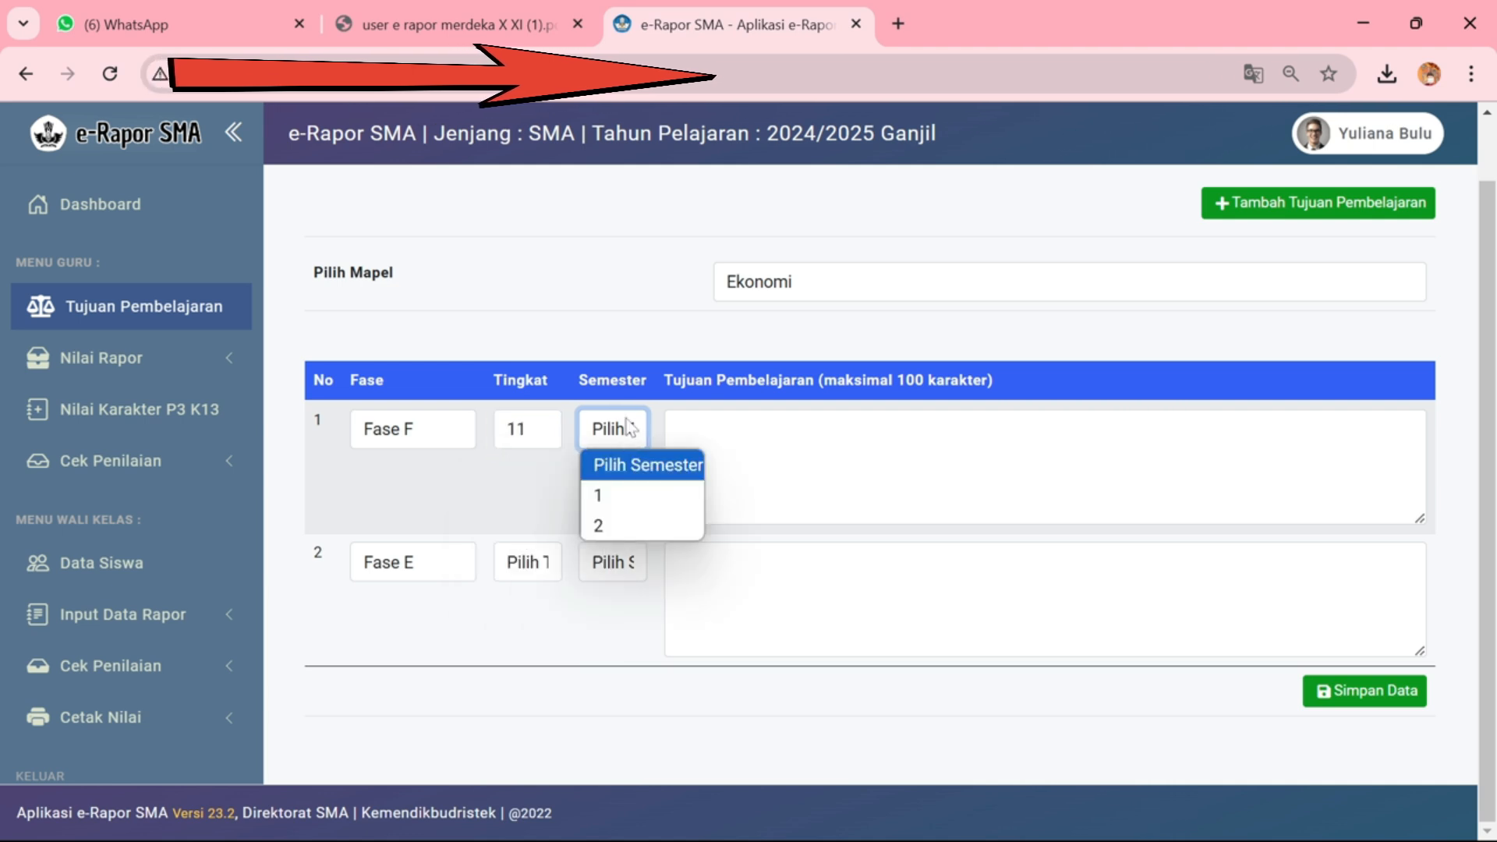
{"action": "left_click", "coordinate": [602, 493]}
Enter "Memahami konsep badan usaha sebagai pelaku ekonomi di Indonesia dengan benar." as the first row's learning objective
{"action": "left_click", "coordinate": [703, 446]}
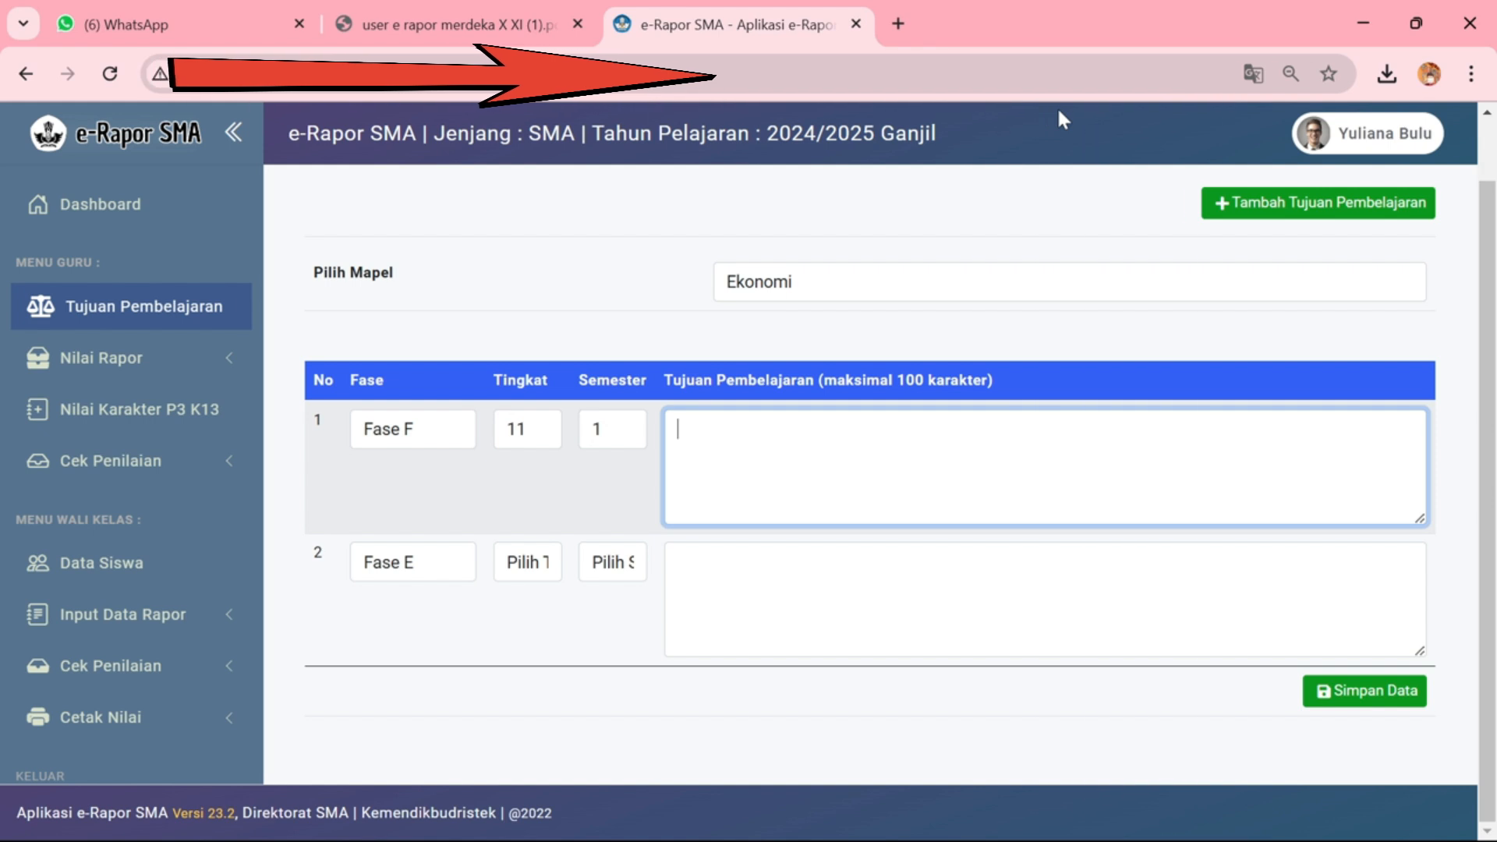
{"action": "type", "text": "MEma"}
{"action": "key", "text": "BackSpace"}
{"action": "key", "text": "BackSpace"}
{"action": "type", "text": "emahamikonsep badan usaha seba"}
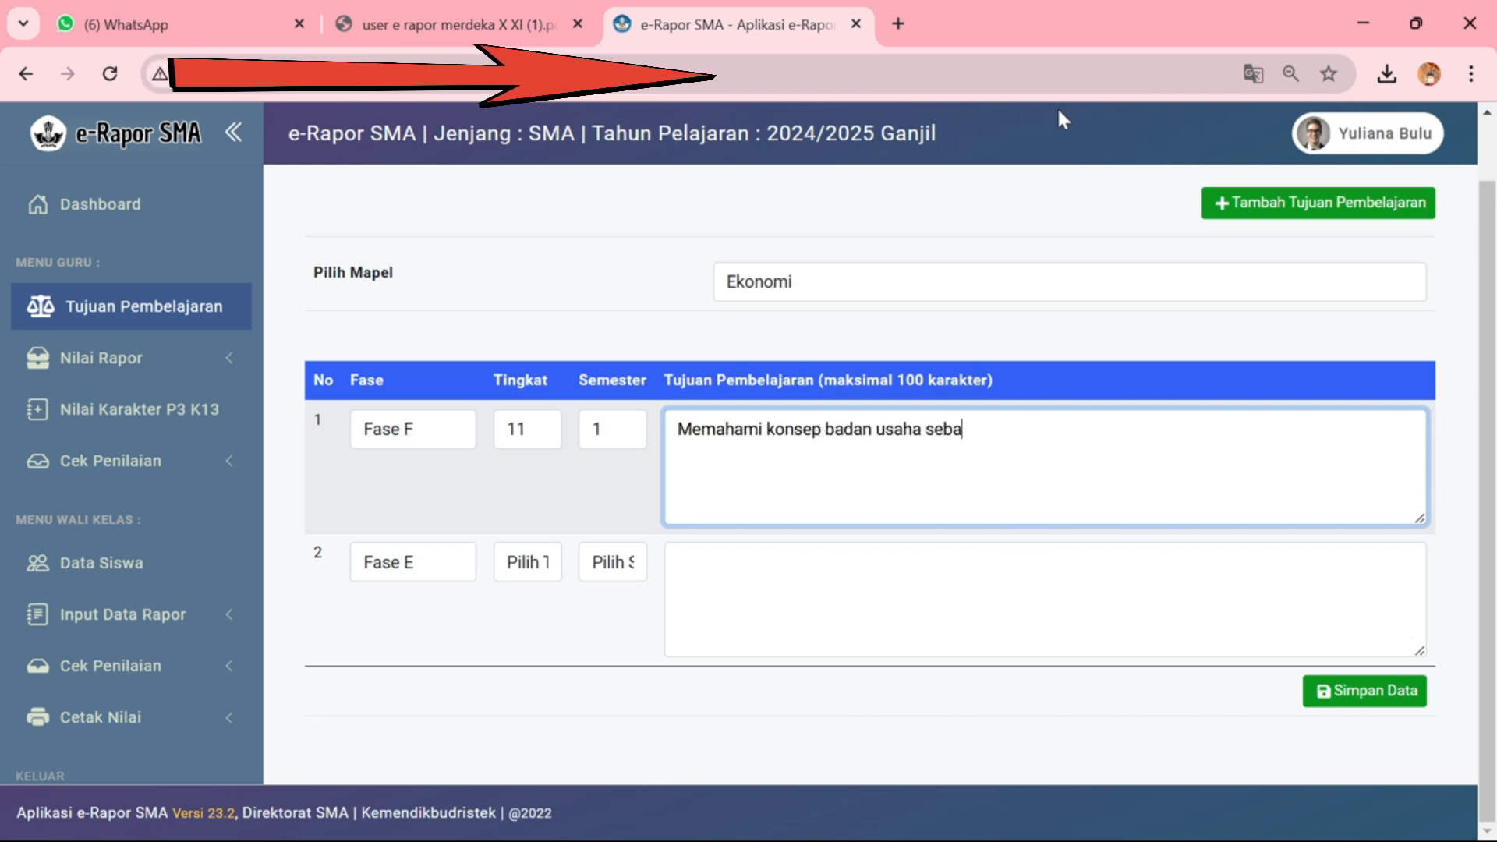
{"action": "type", "text": "gai pelaku ekonomi di Indonedesia dengan benar."}
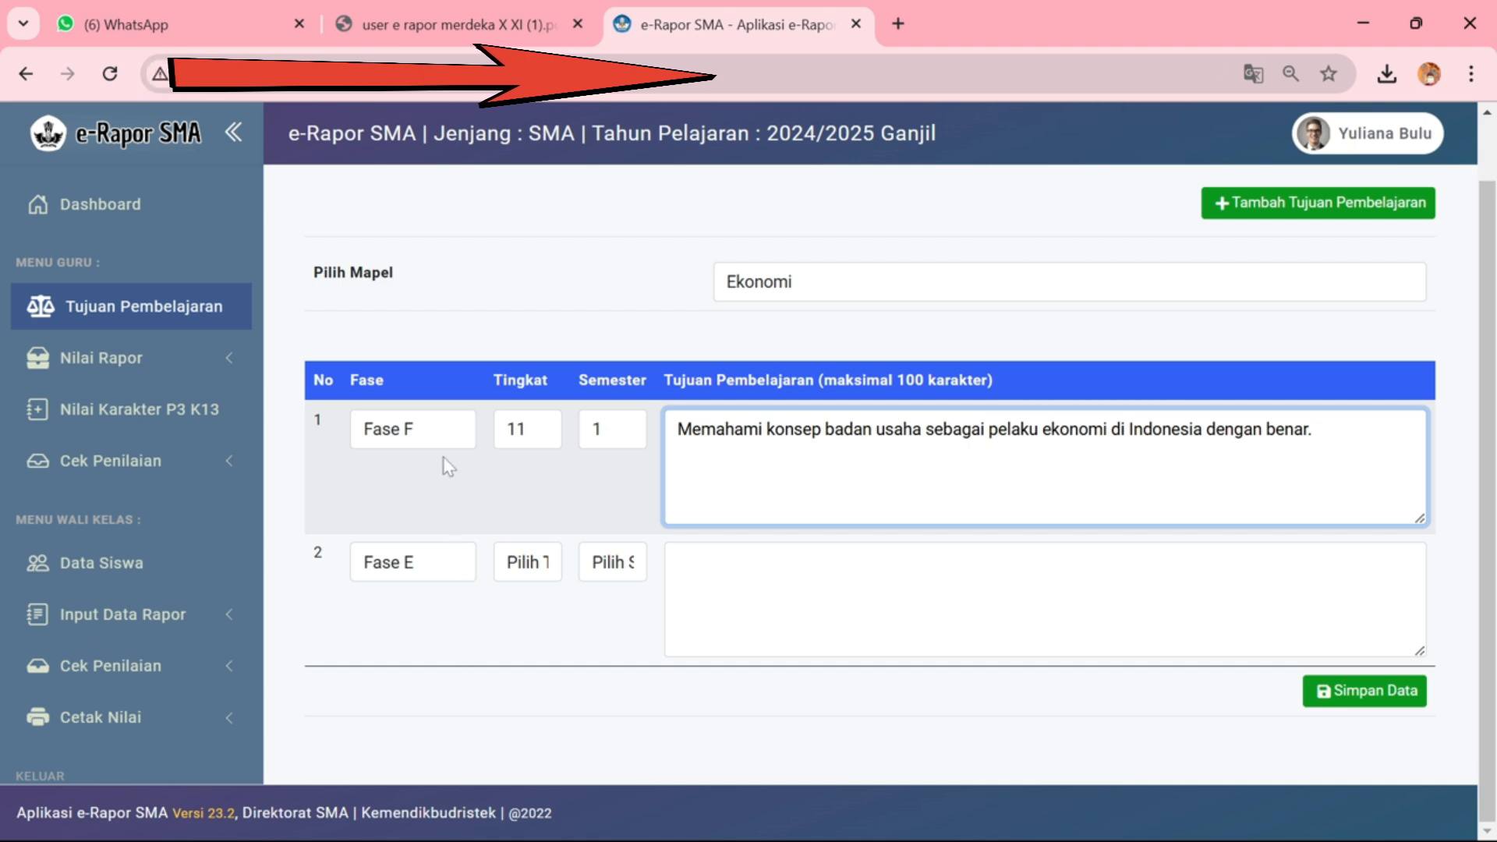
Set the second new objective row to Fase F, Tingkat 11 and Semester 1
{"action": "left_click", "coordinate": [435, 576]}
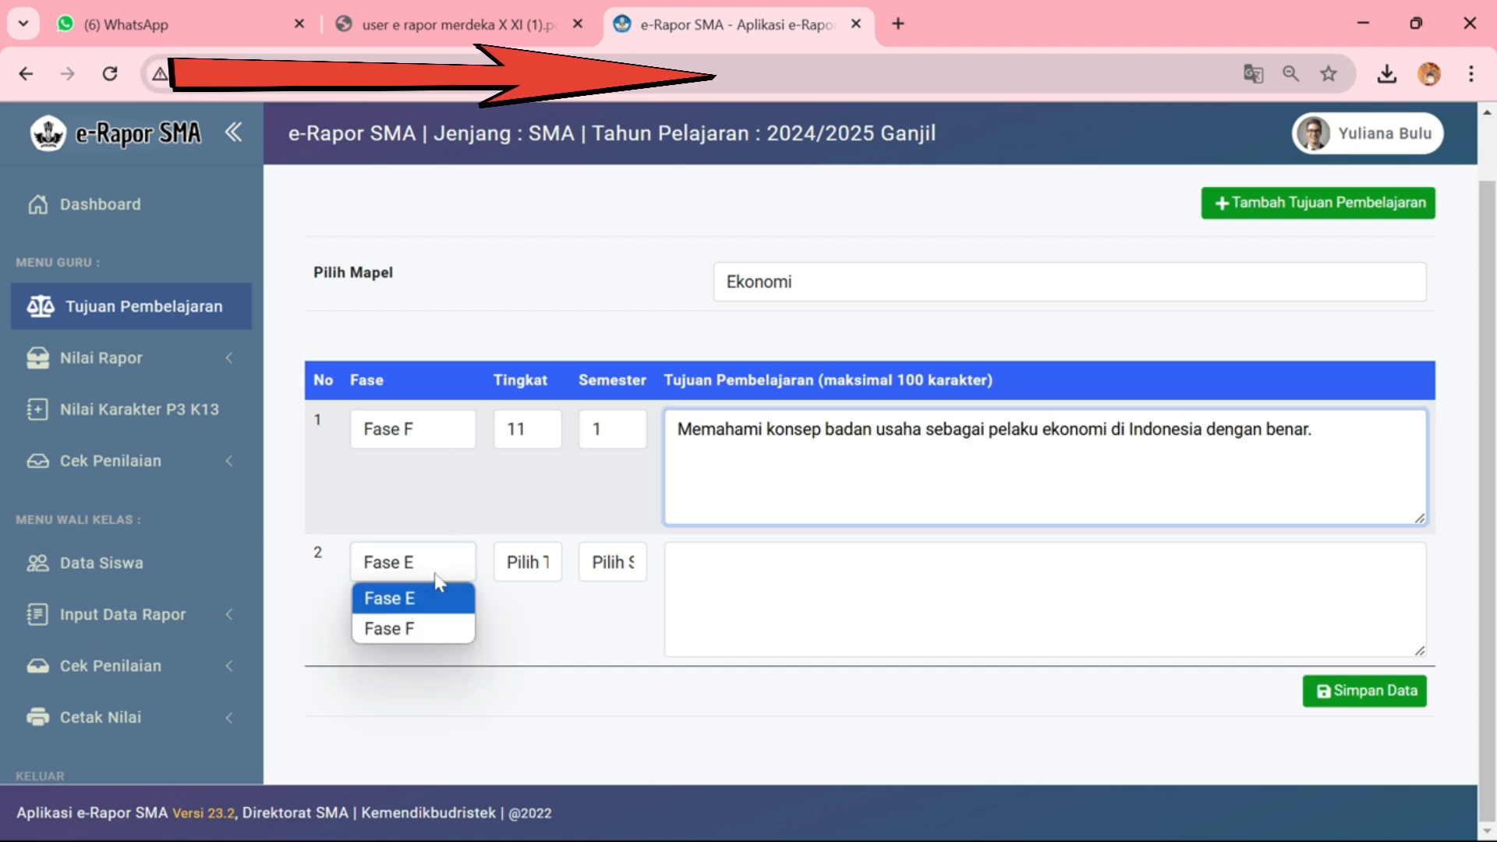
{"action": "left_click", "coordinate": [410, 630]}
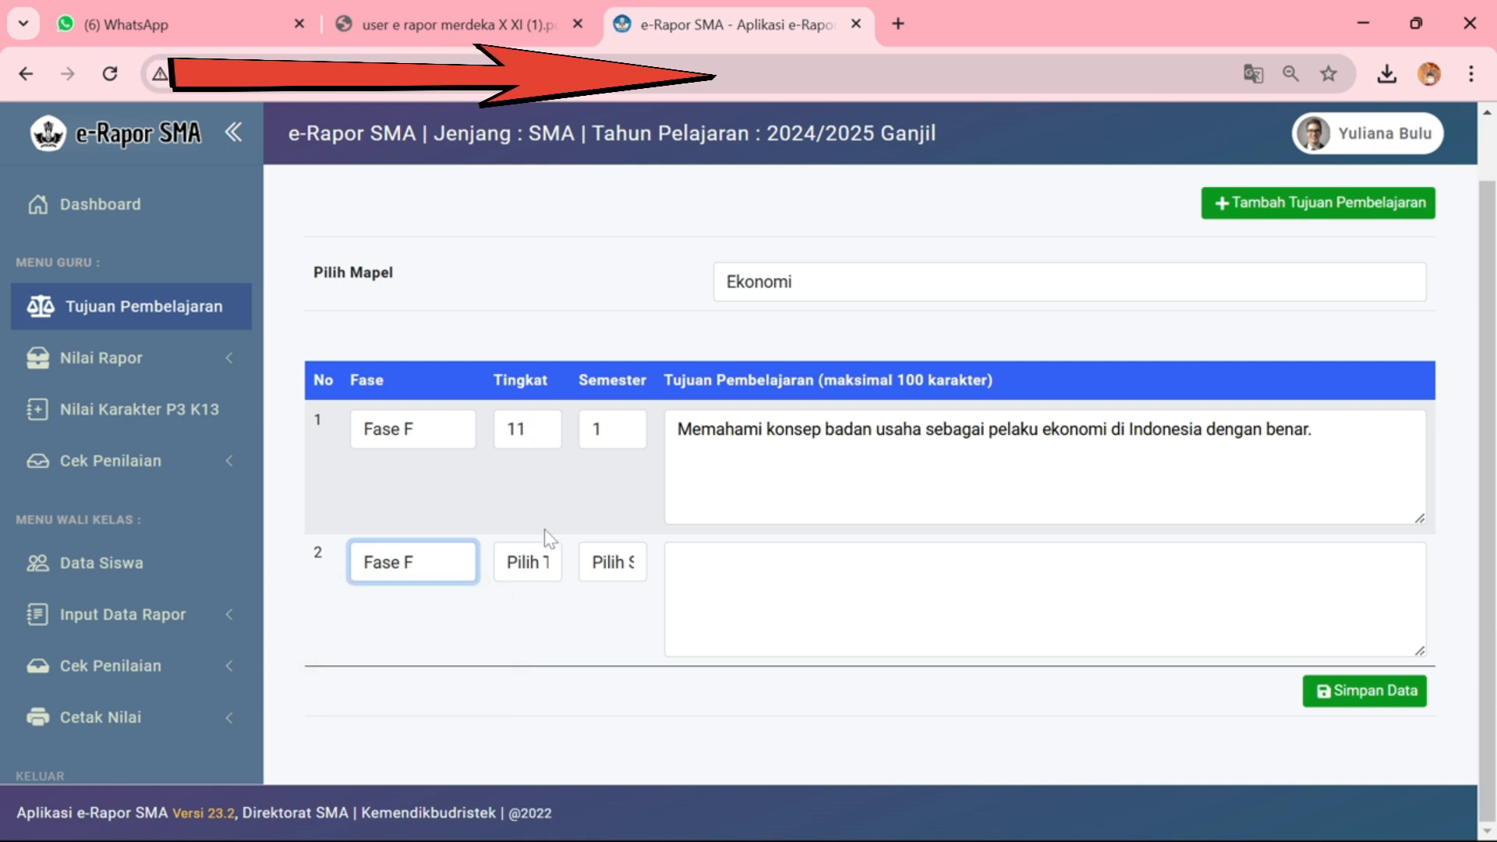
{"action": "left_click", "coordinate": [545, 569]}
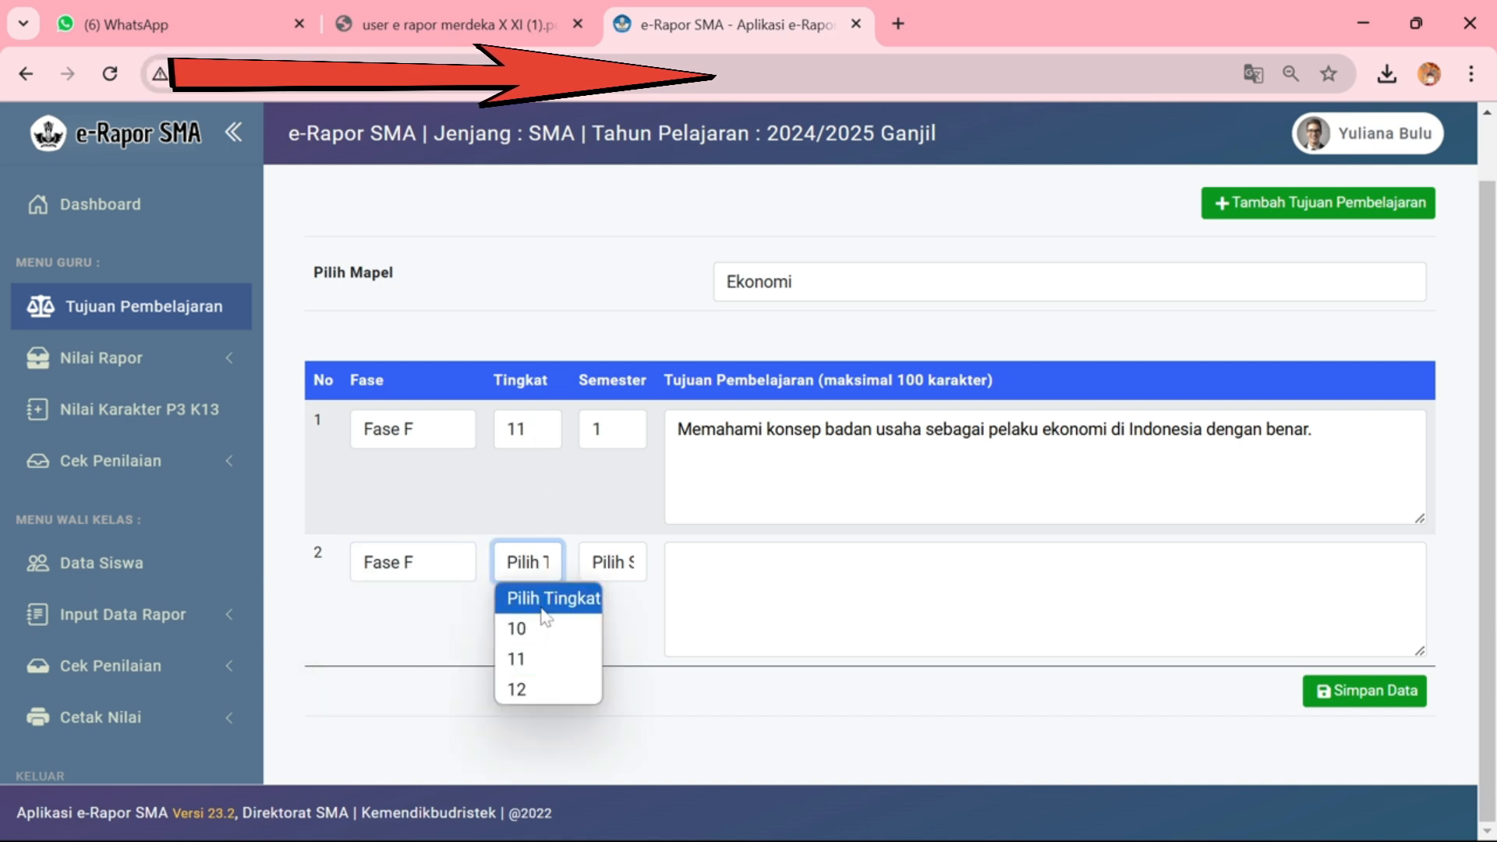
{"action": "left_click", "coordinate": [548, 659]}
{"action": "left_click", "coordinate": [607, 567]}
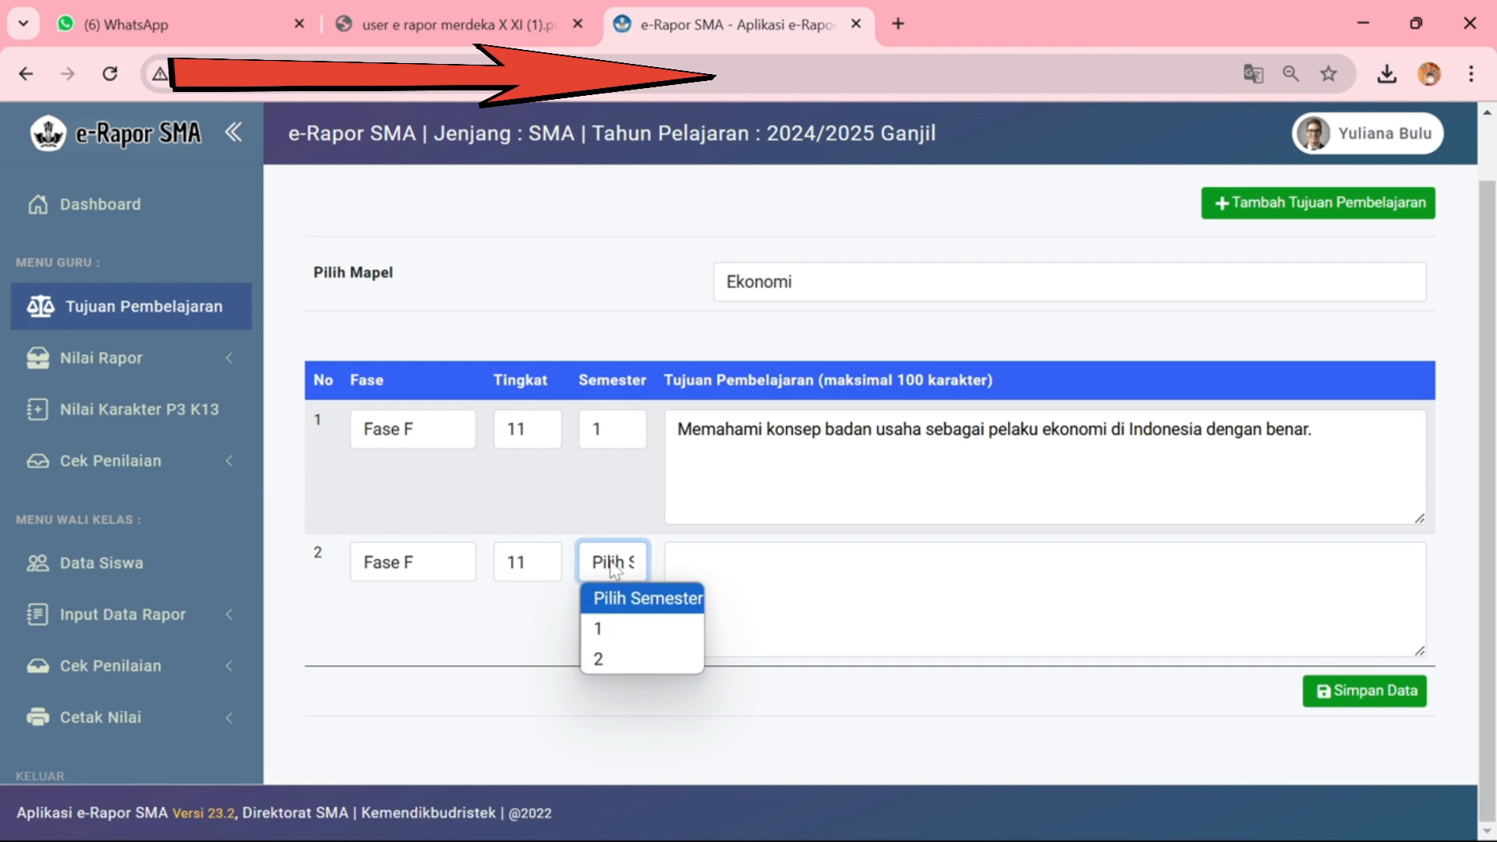
{"action": "left_click", "coordinate": [624, 633]}
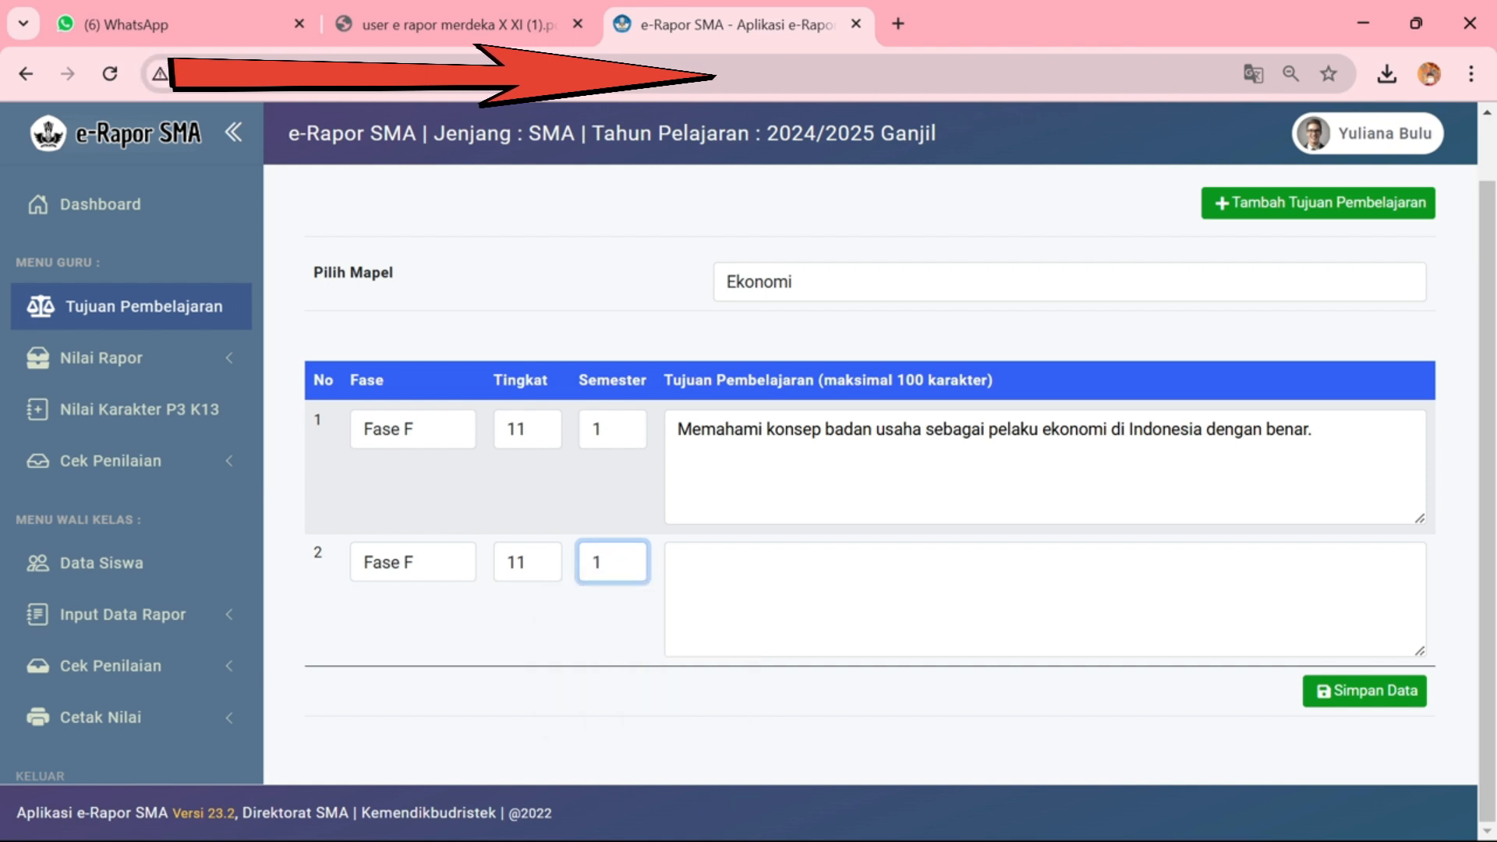
Enter "Memahami konsep pendapatan nasional dan masalah ekonomi yang terjadi di Indonesia." as the second row's learning objective and save the data
{"action": "left_click", "coordinate": [719, 560]}
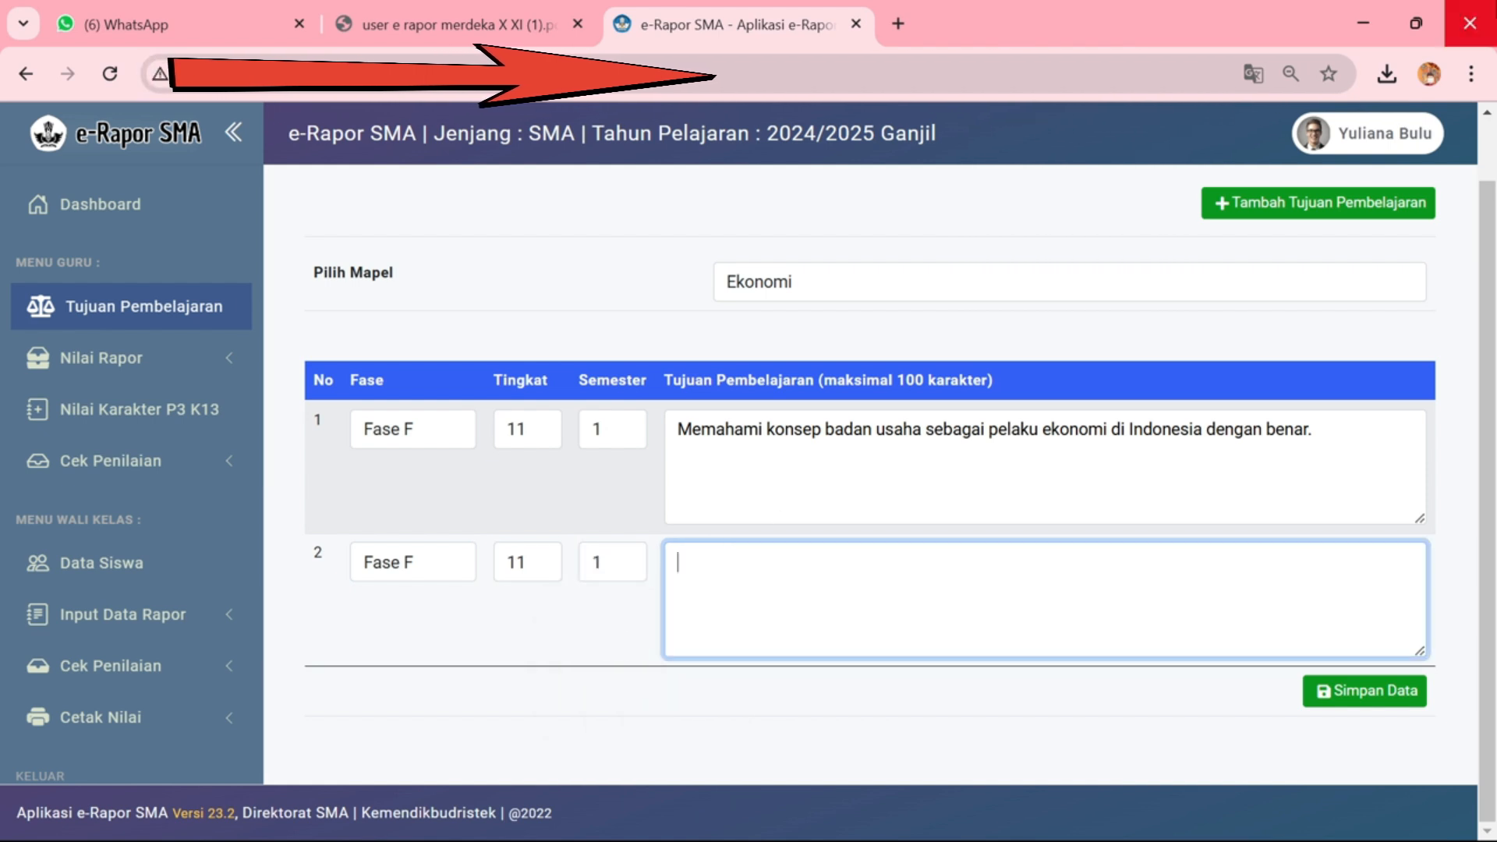
{"action": "type", "text": "MEmaha"}
{"action": "key", "text": "BackSpace"}
{"action": "key", "text": "BackSpace"}
{"action": "key", "text": "BackSpace"}
{"action": "key", "text": "BackSpace"}
{"action": "key", "text": "BackSpace"}
{"action": "type", "text": "emahami"}
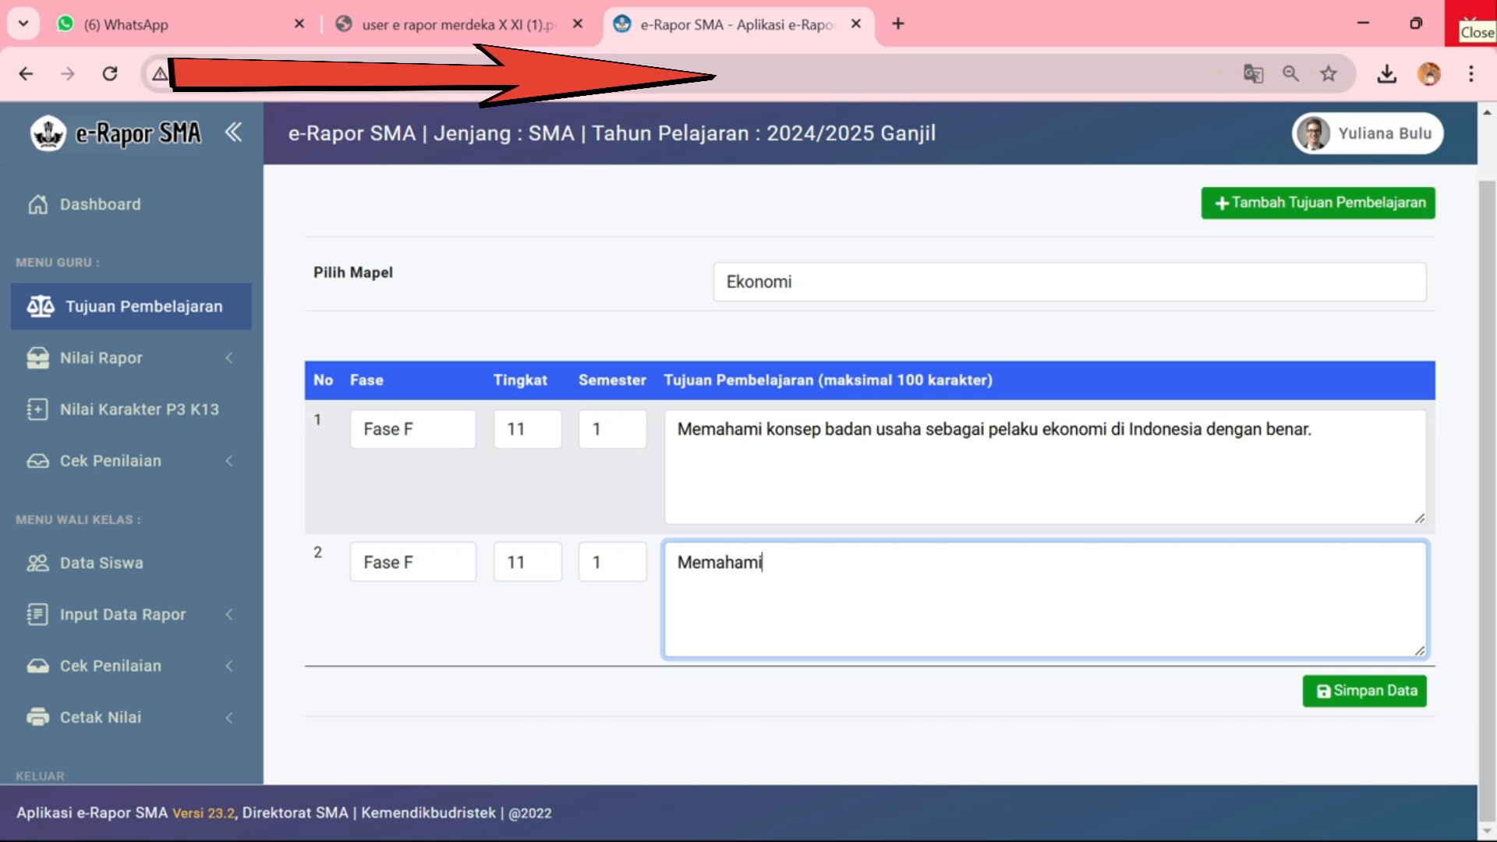
{"action": "type", "text": " konsep pendapad"}
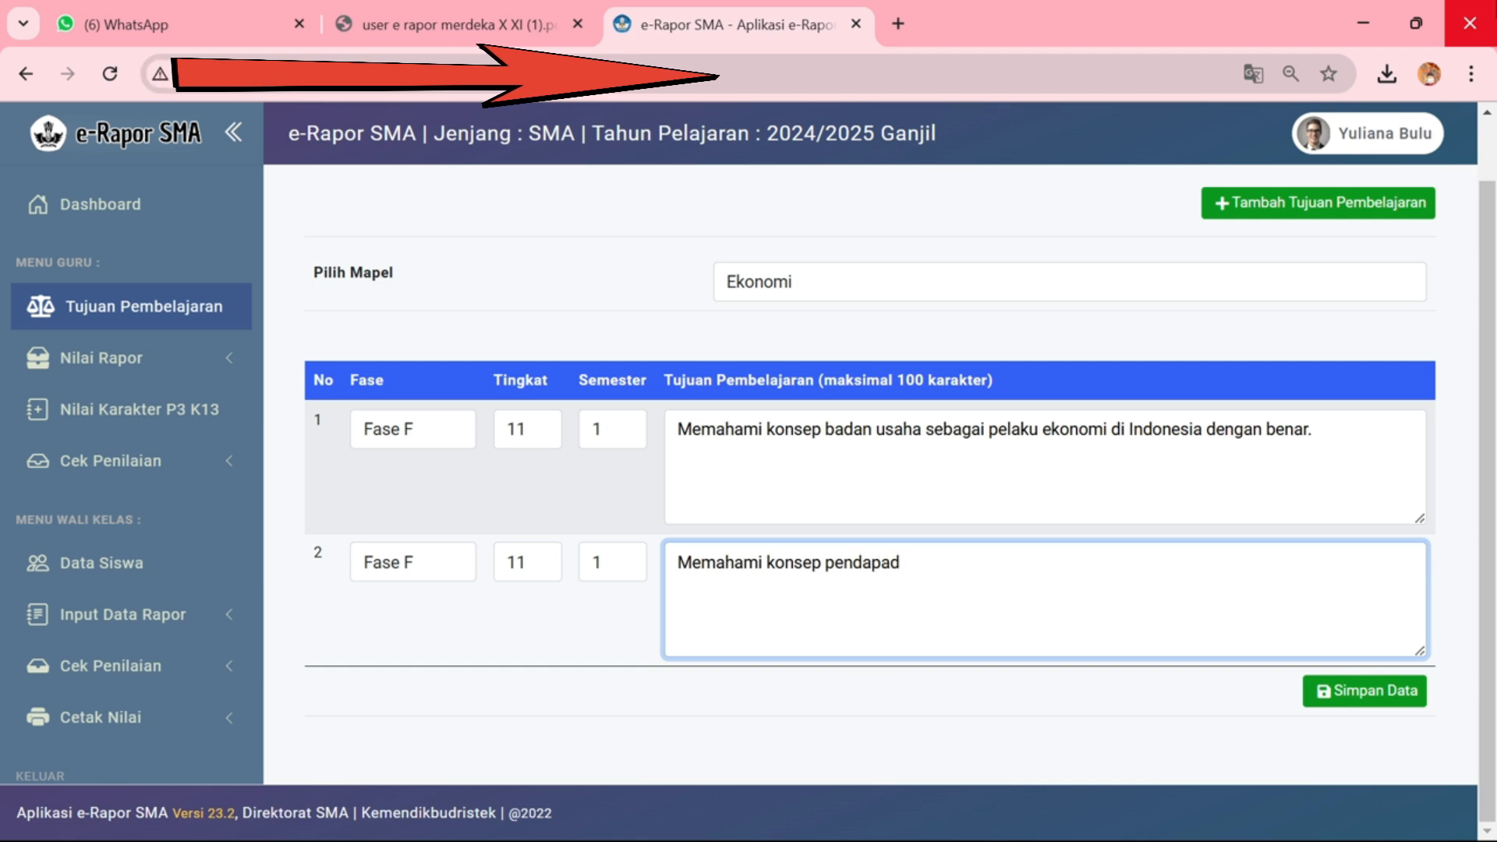
{"action": "key", "text": "BackSpace"}
{"action": "type", "text": "tan naso"}
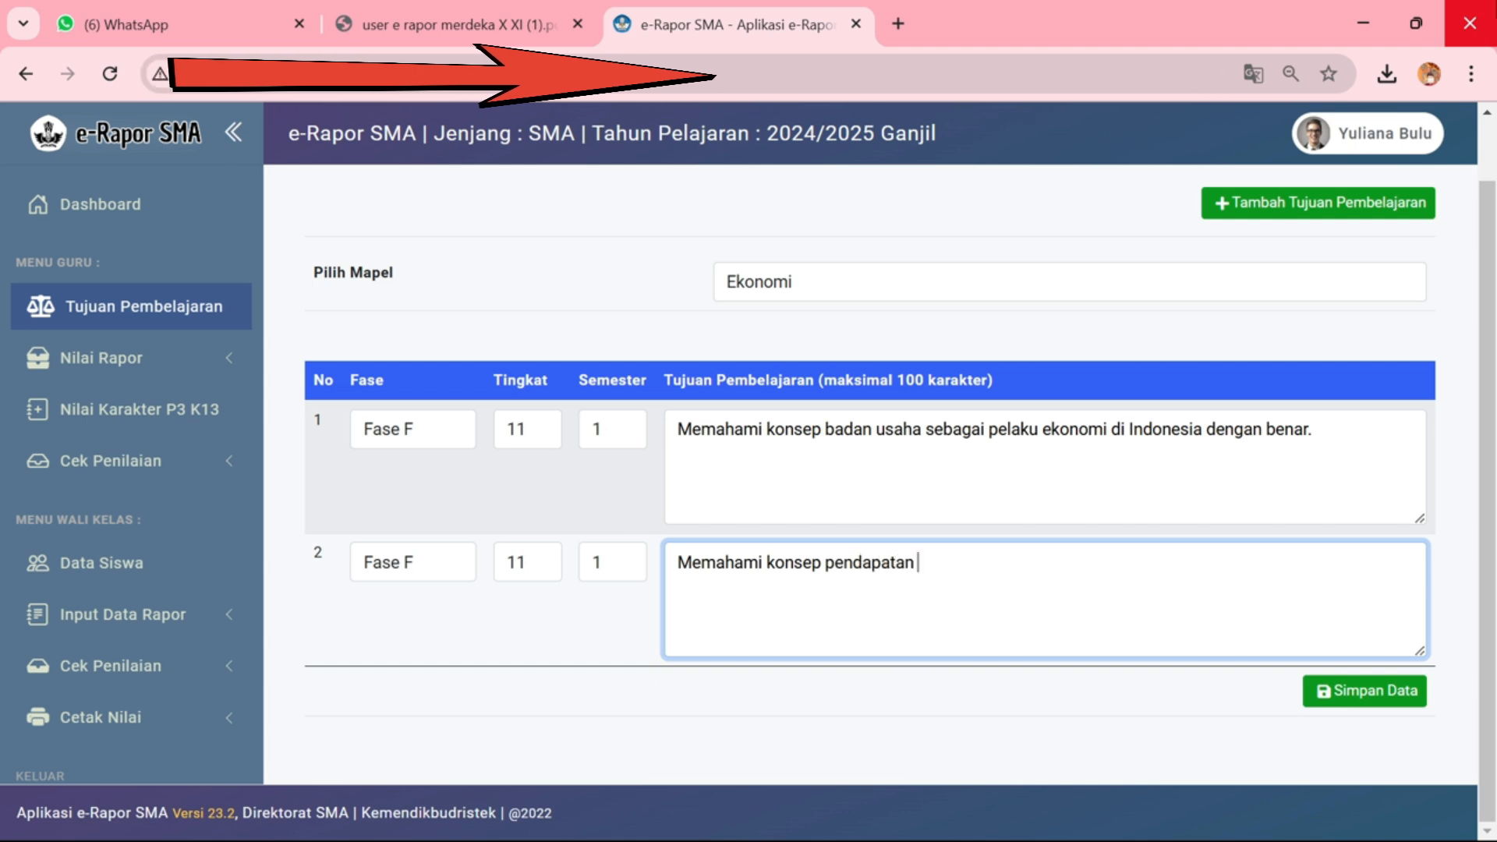
{"action": "type", "text": "io"}
{"action": "type", "text": "nal dan kese"}
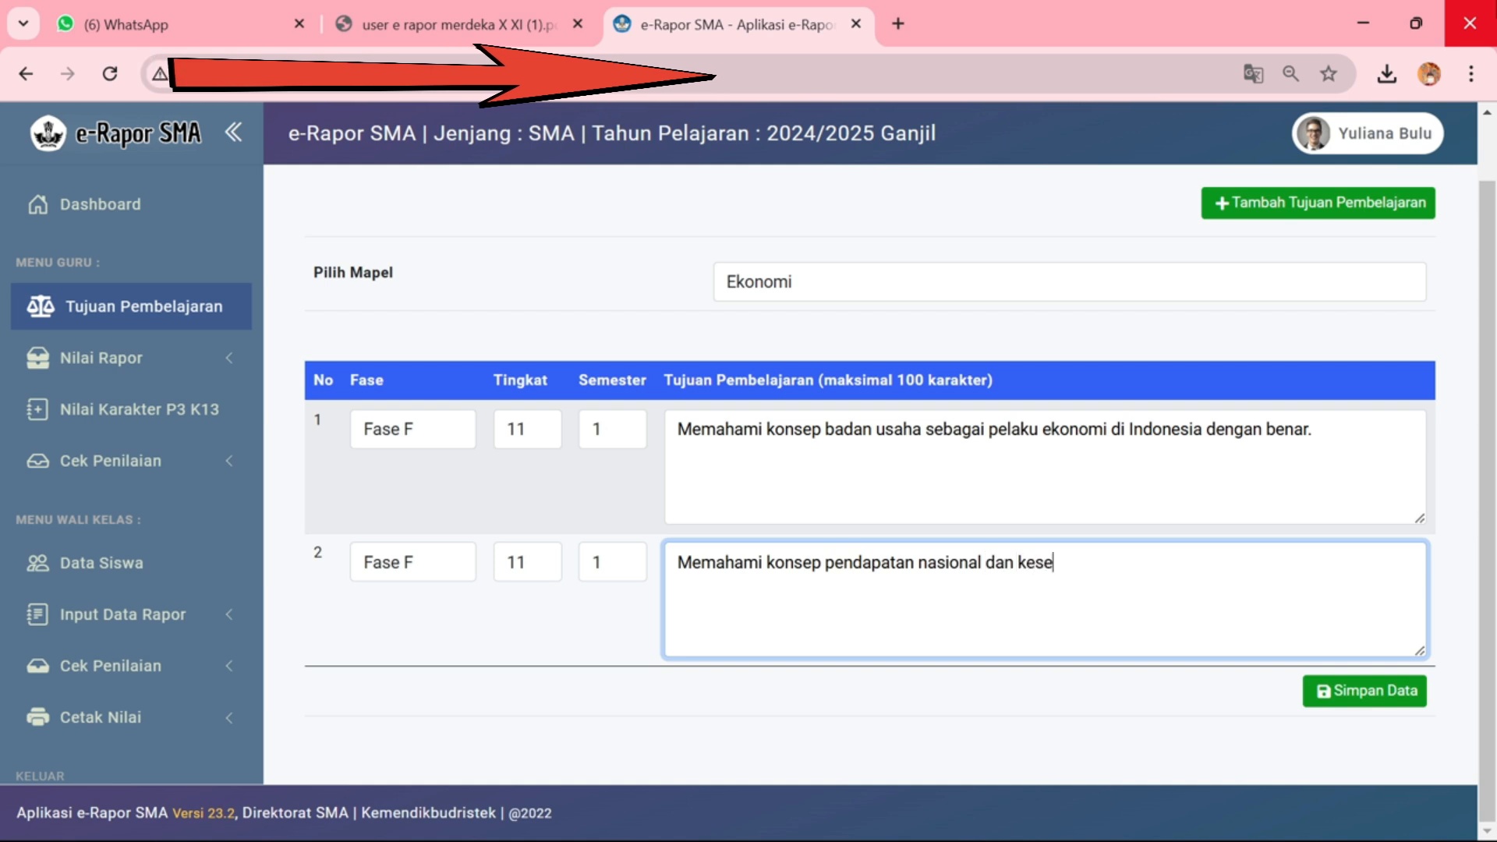
{"action": "type", "text": "l"}
{"action": "key", "text": "BackSpace"}
{"action": "key", "text": "BackSpace"}
{"action": "key", "text": "BackSpace"}
{"action": "key", "text": "BackSpace"}
{"action": "key", "text": "BackSpace"}
{"action": "type", "text": "masalah ekonmi"}
{"action": "key", "text": "BackSpace"}
{"action": "key", "text": "BackSpace"}
{"action": "type", "text": "omi "}
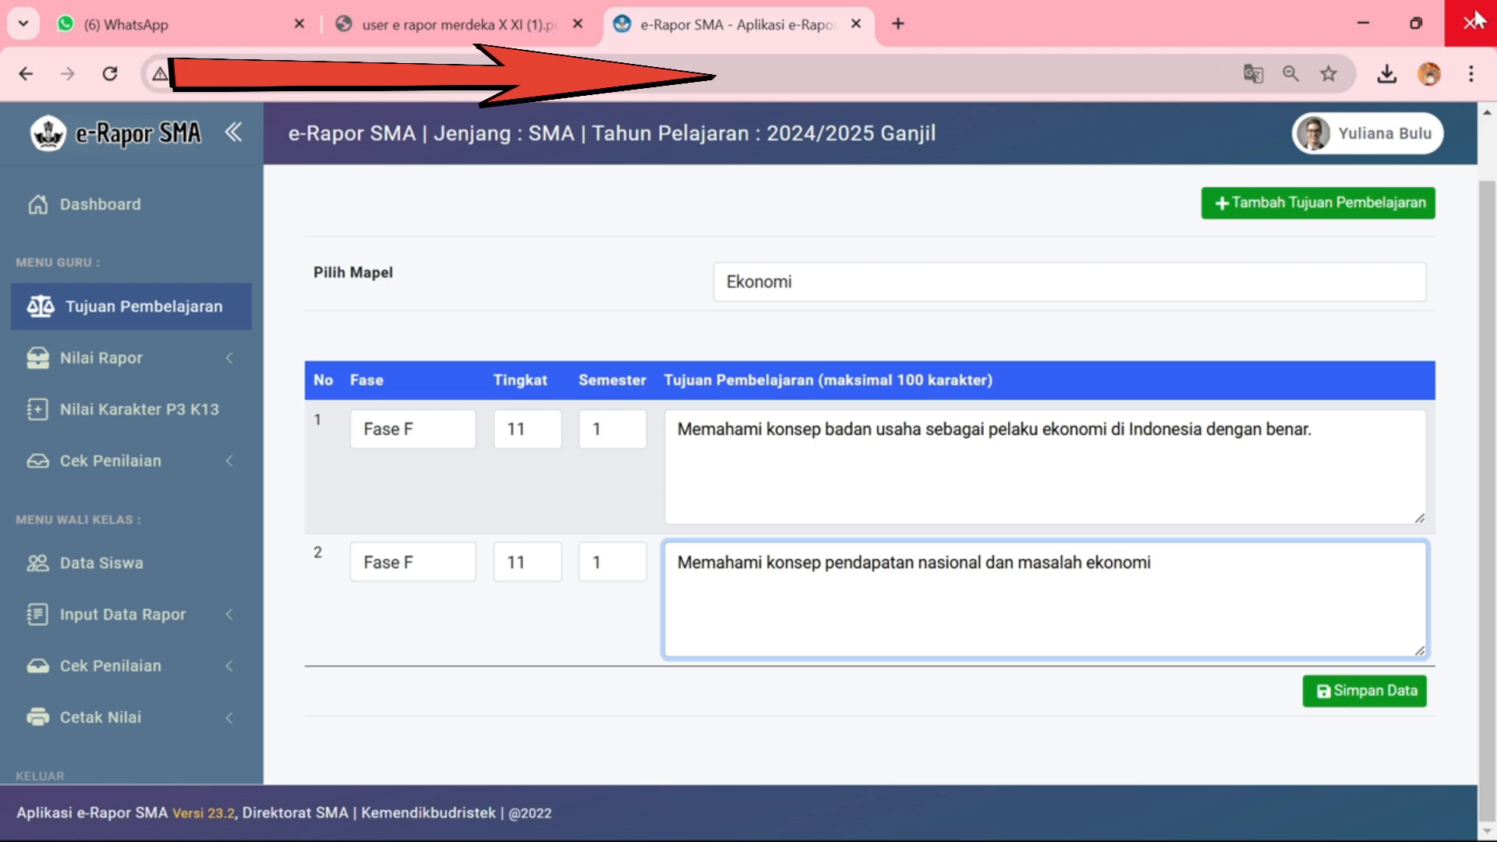
{"action": "type", "text": "yang terjadi di In"}
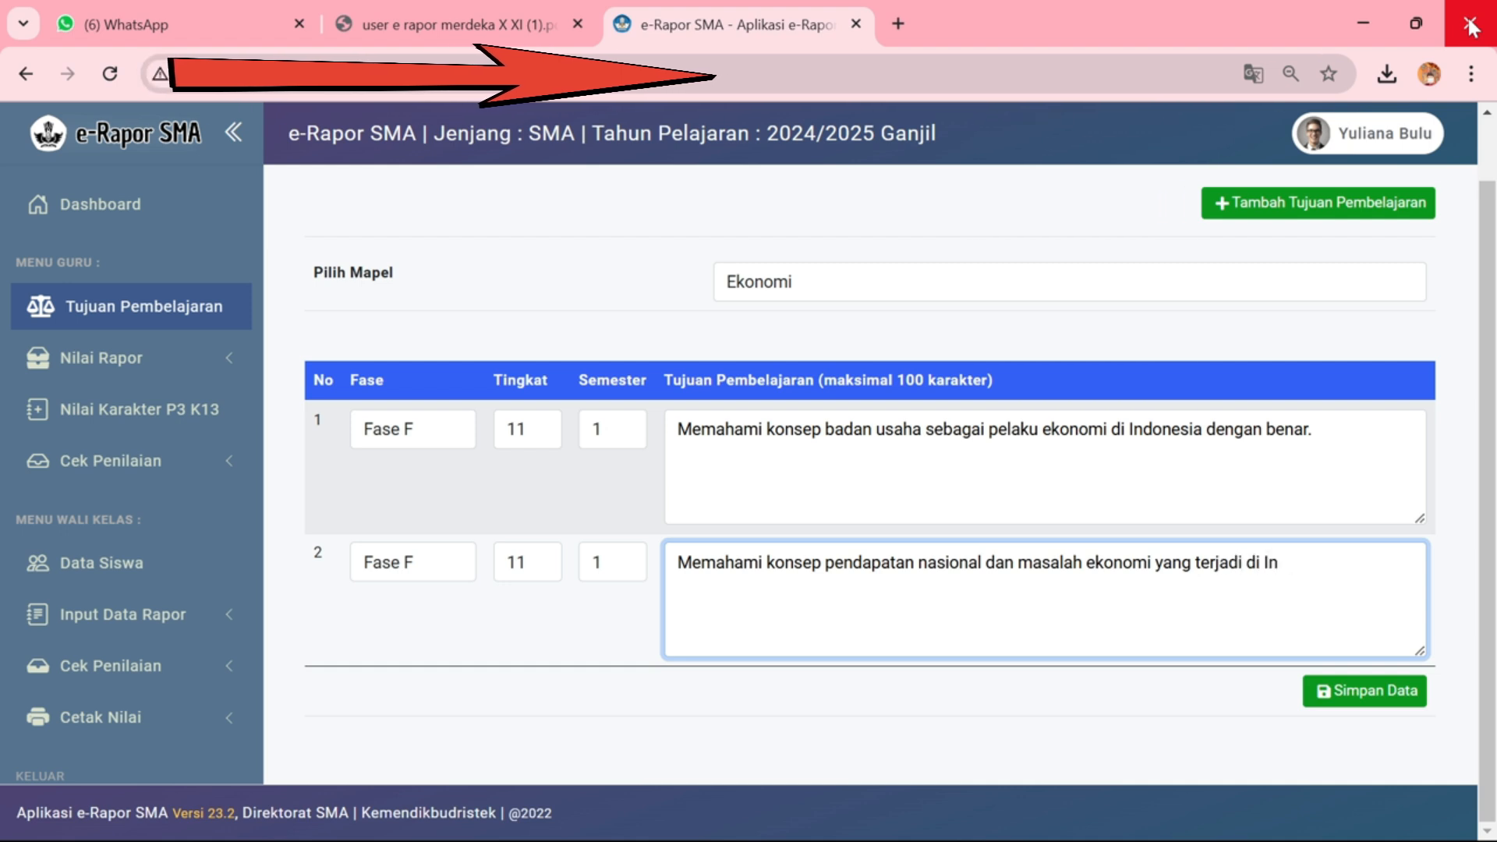
{"action": "type", "text": "eindonesia."}
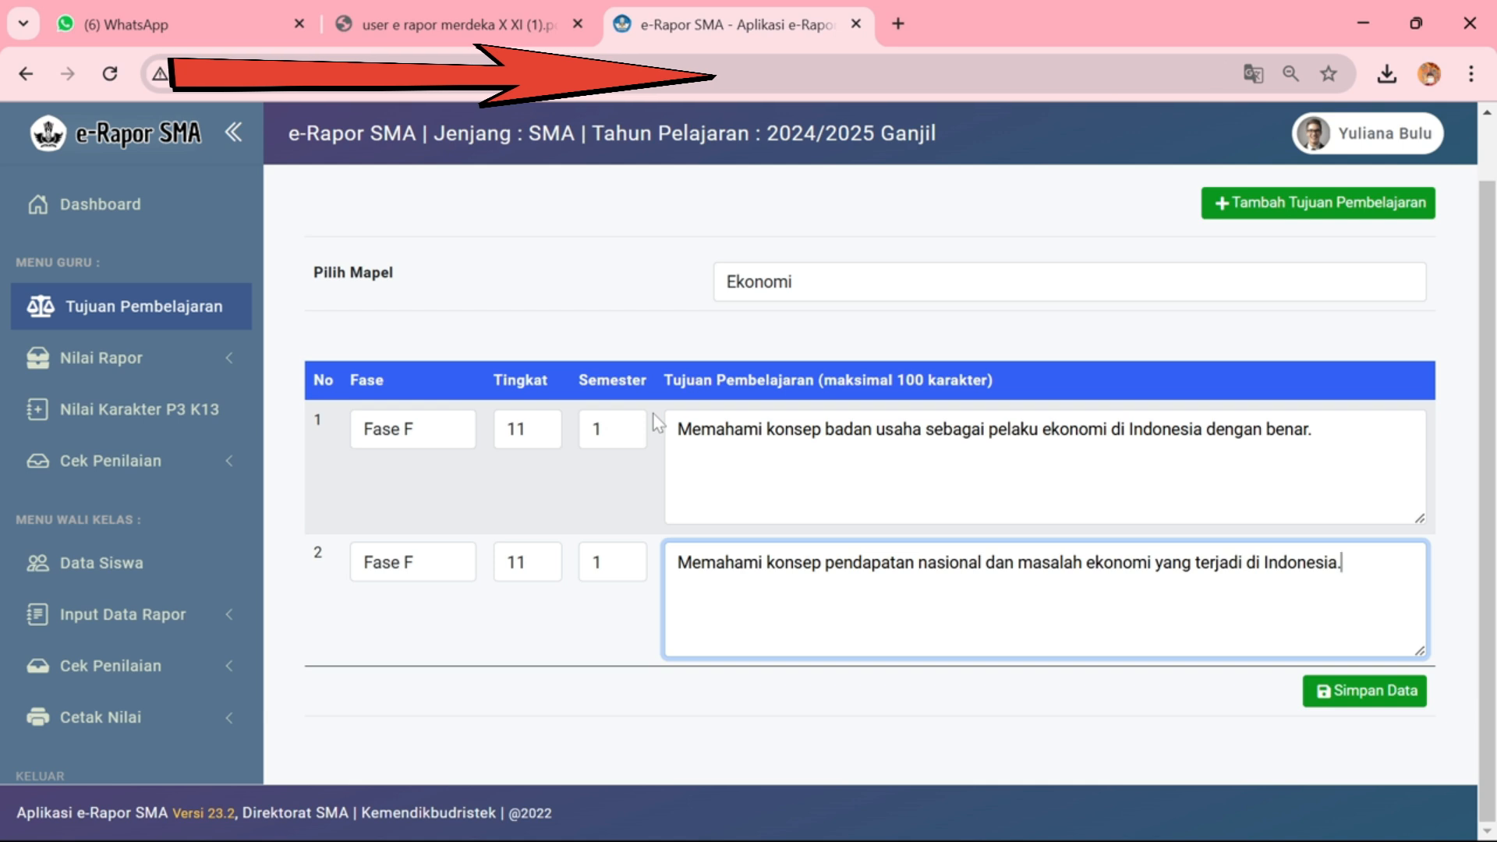
{"action": "left_click", "coordinate": [1346, 692]}
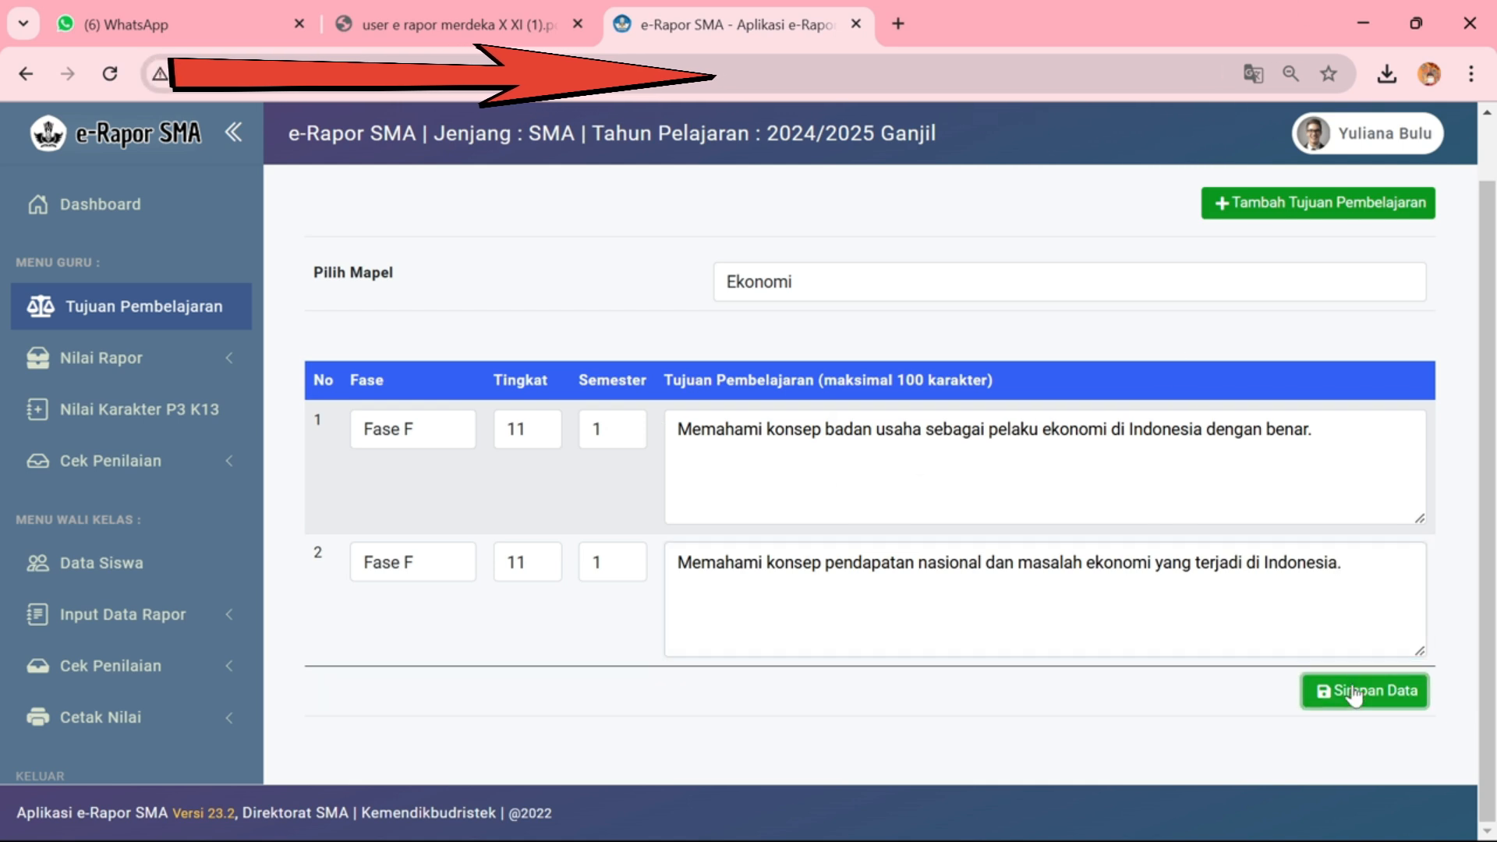
{"action": "scroll", "coordinate": [869, 468], "scroll_direction": "down", "scroll_amount": 5}
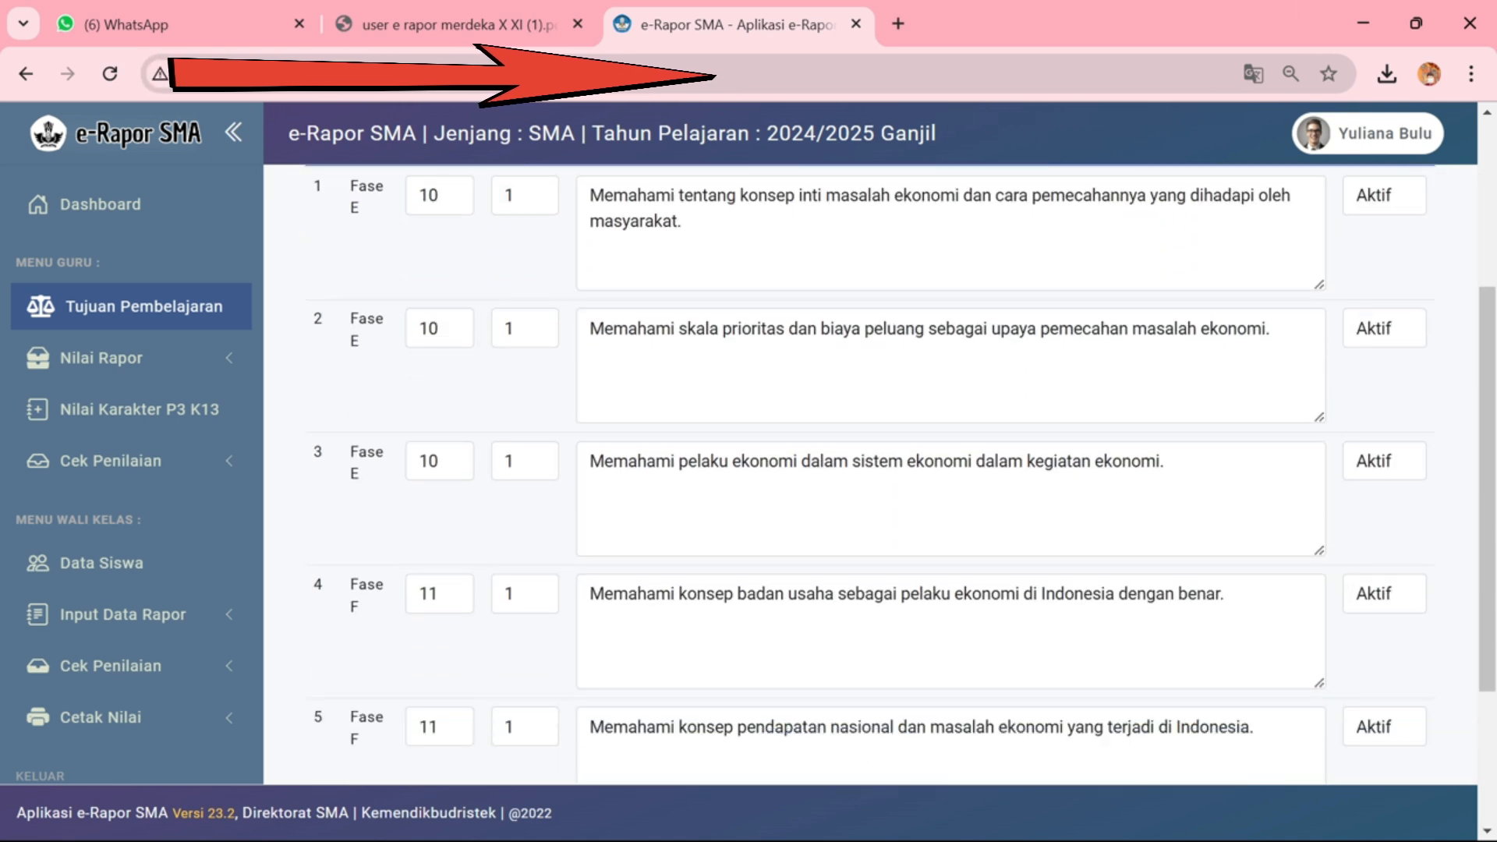
Review the grade 10 and 11 Ekonomi learning objectives in the list, including their phase, semester and status
{"action": "scroll", "coordinate": [870, 468], "scroll_direction": "up", "scroll_amount": 3}
{"action": "scroll", "coordinate": [869, 468], "scroll_direction": "down", "scroll_amount": 3}
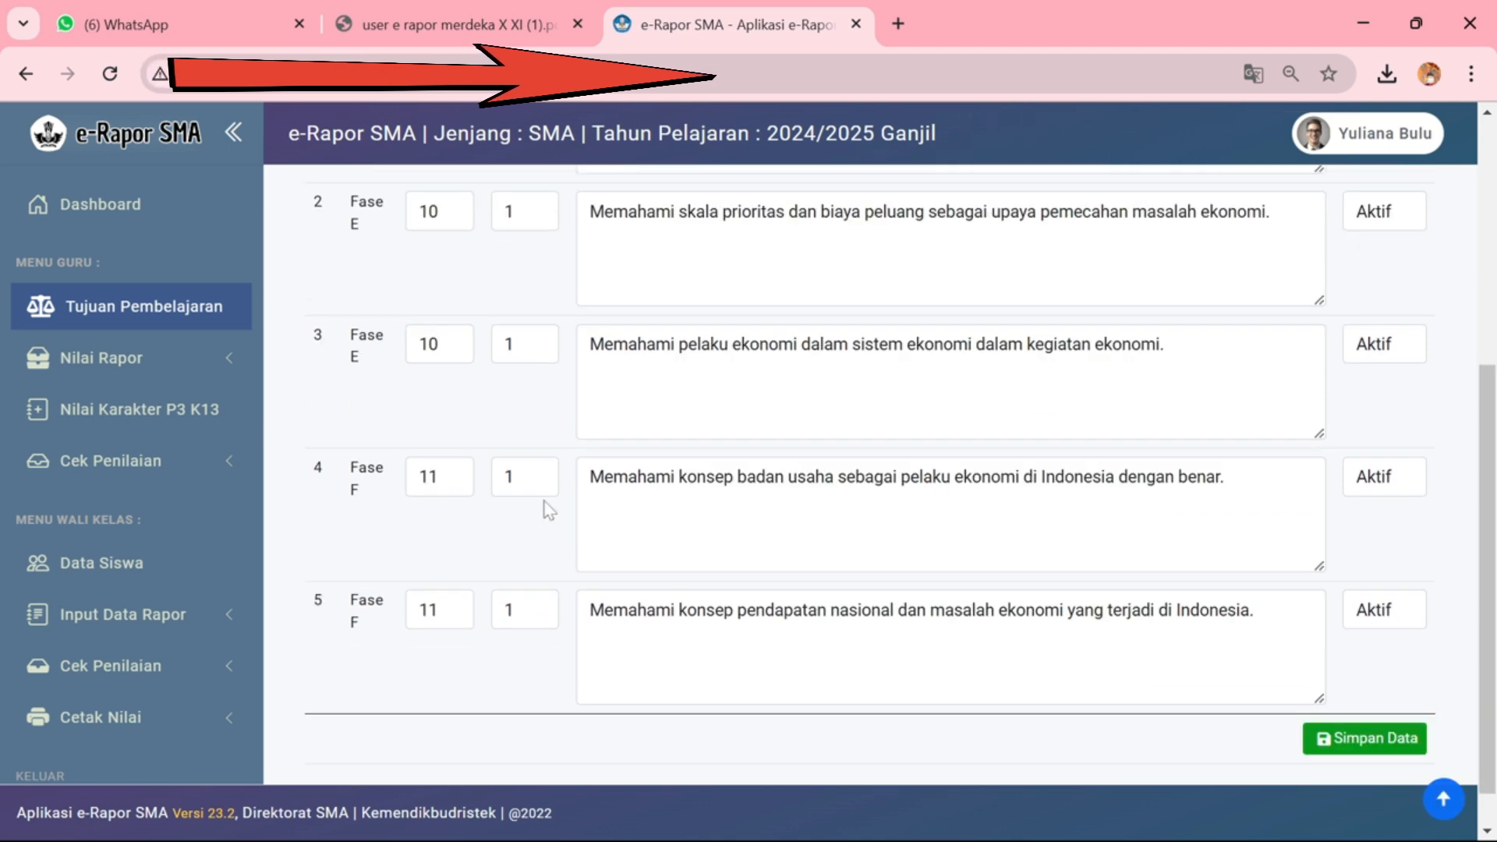
{"action": "scroll", "coordinate": [577, 467], "scroll_direction": "up", "scroll_amount": 1}
{"action": "scroll", "coordinate": [869, 468], "scroll_direction": "up", "scroll_amount": 3}
{"action": "scroll", "coordinate": [869, 468], "scroll_direction": "down", "scroll_amount": 3}
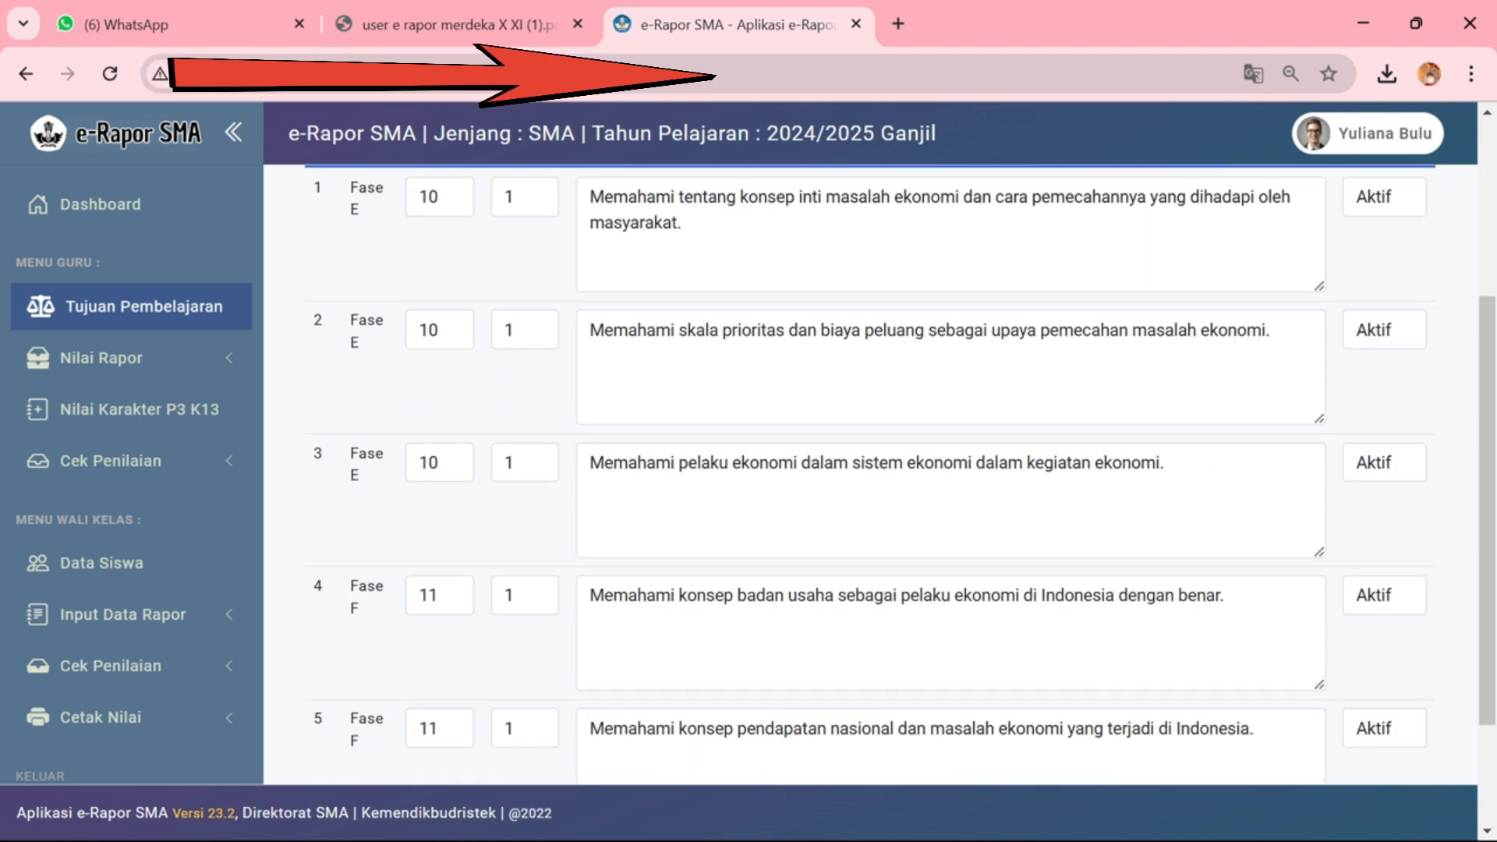
{"action": "scroll", "coordinate": [869, 468], "scroll_direction": "up", "scroll_amount": 1}
{"action": "scroll", "coordinate": [869, 468], "scroll_direction": "down", "scroll_amount": 3}
{"action": "scroll", "coordinate": [869, 468], "scroll_direction": "up", "scroll_amount": 2}
{"action": "scroll", "coordinate": [869, 468], "scroll_direction": "down", "scroll_amount": 2}
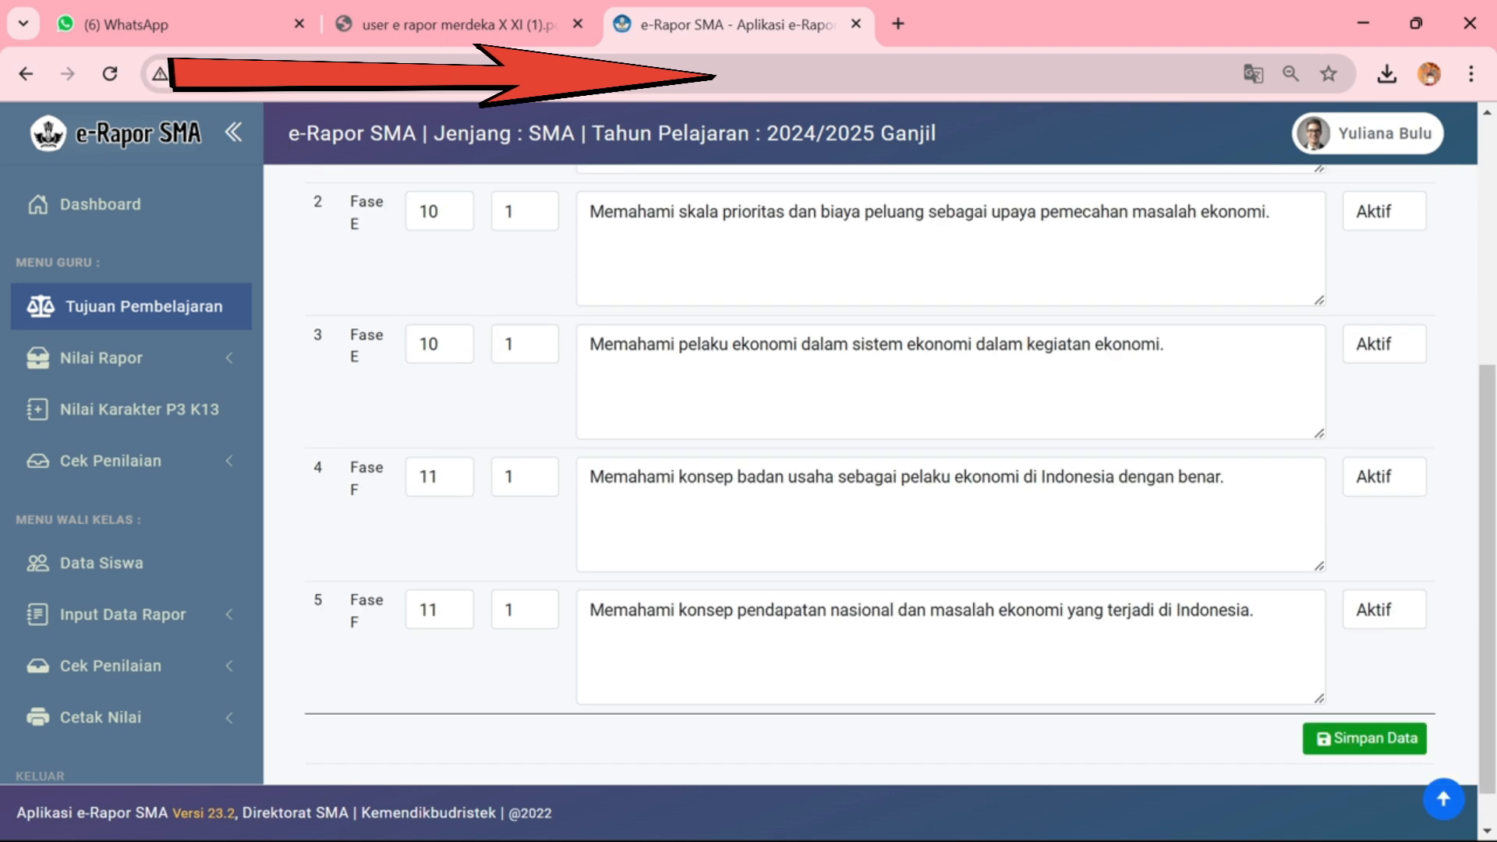
{"action": "scroll", "coordinate": [1029, 335], "scroll_direction": "up", "scroll_amount": 3}
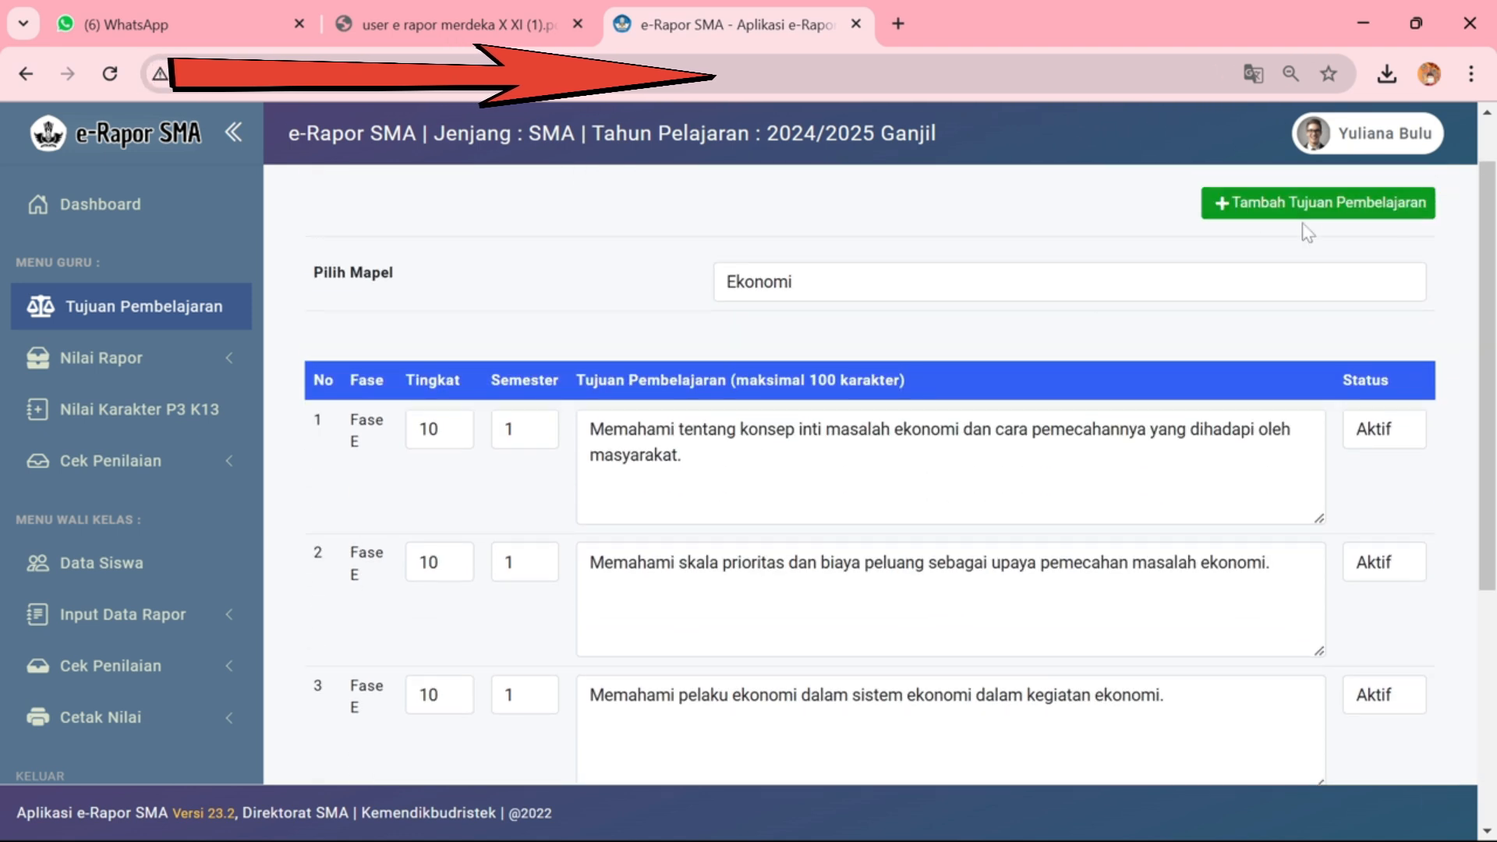
{"action": "scroll", "coordinate": [1230, 353], "scroll_direction": "down", "scroll_amount": 3}
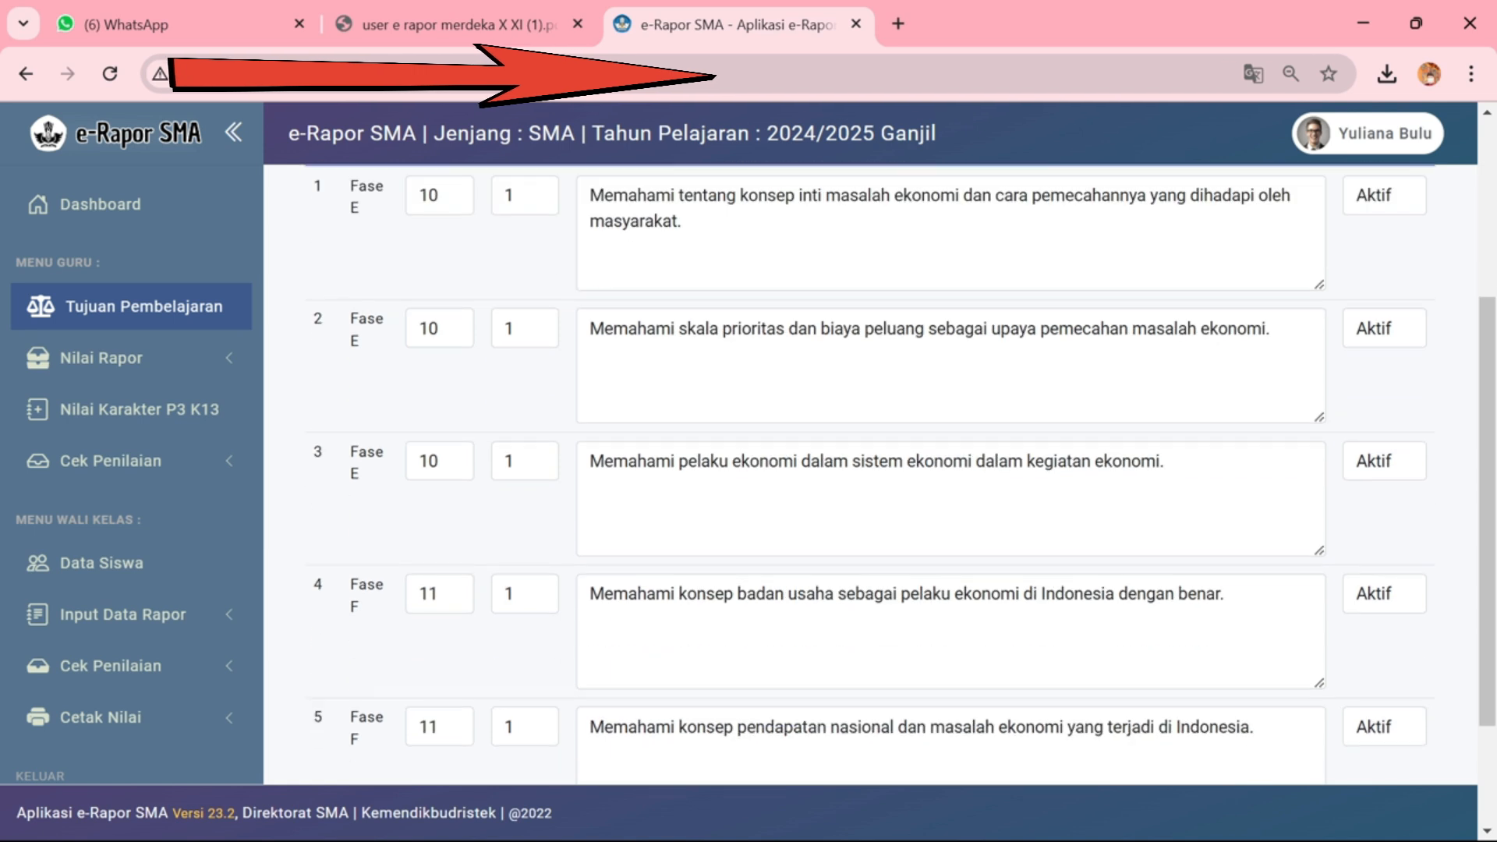
{"action": "scroll", "coordinate": [1203, 304], "scroll_direction": "up", "scroll_amount": 4}
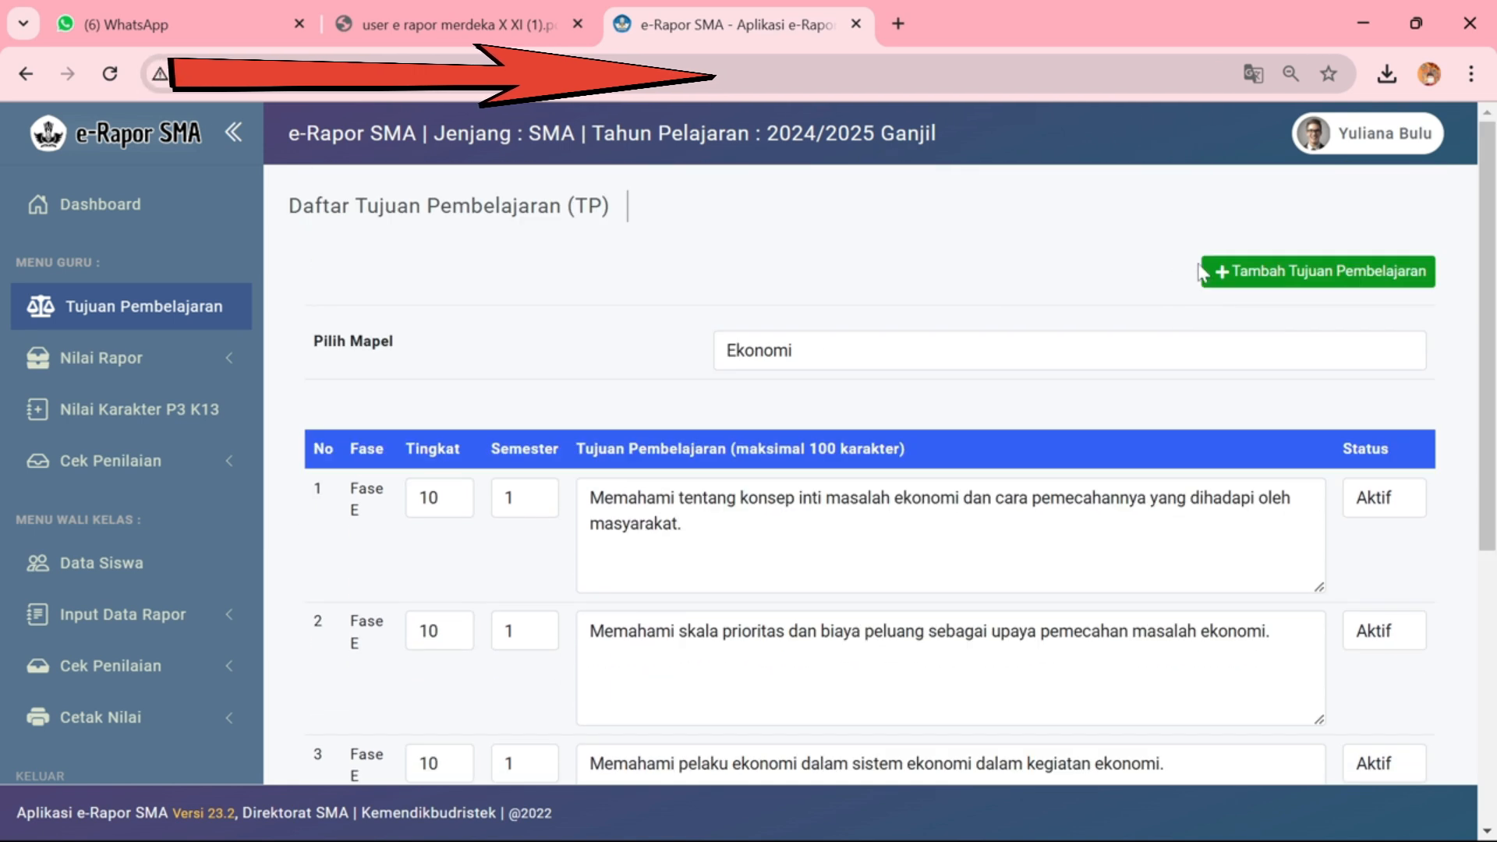
{"action": "scroll", "coordinate": [1200, 273], "scroll_direction": "down", "scroll_amount": 5}
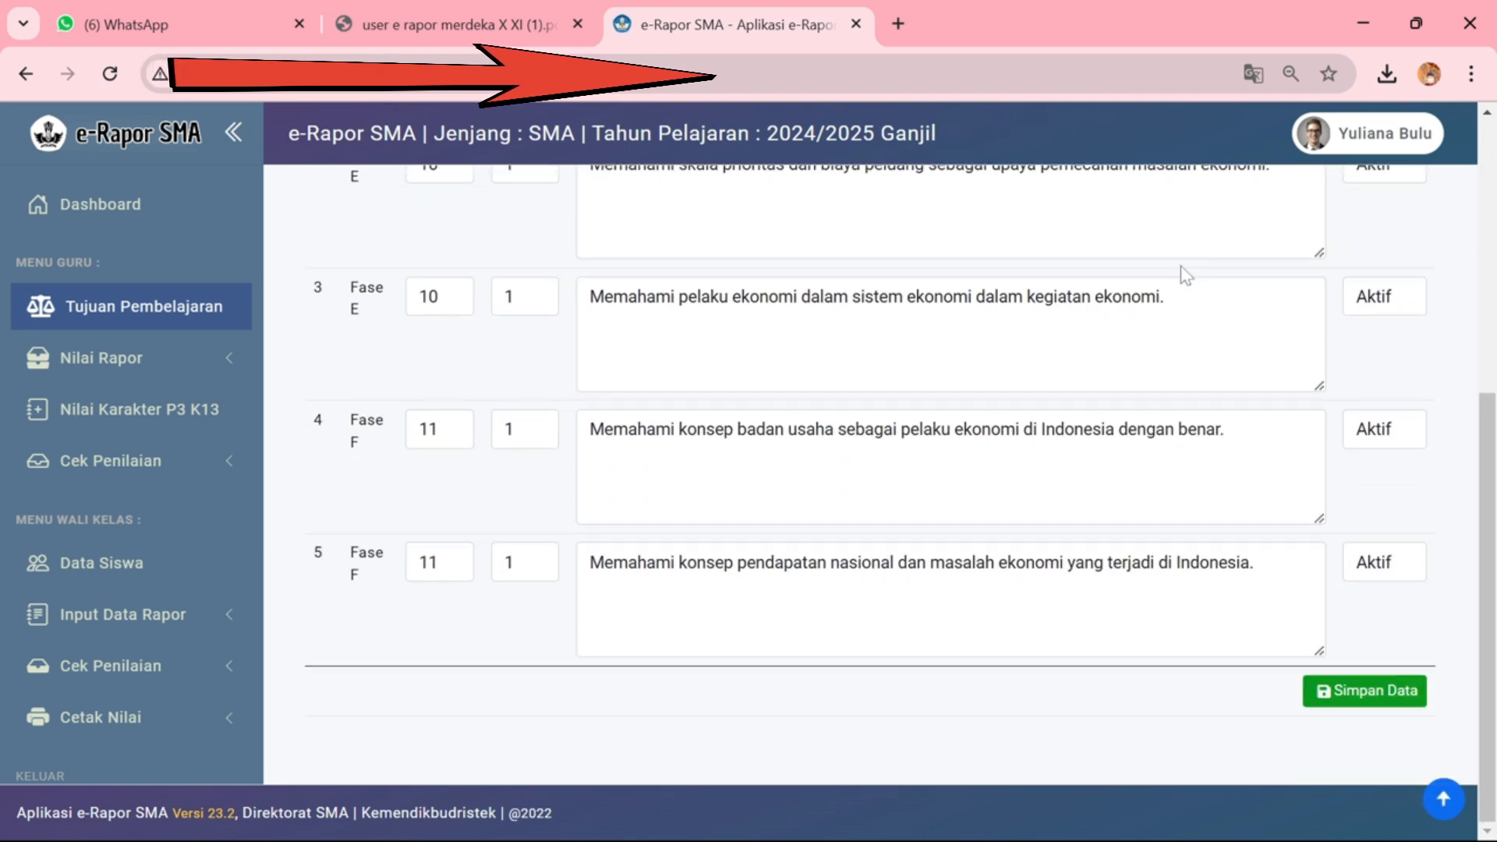
{"action": "scroll", "coordinate": [1076, 237], "scroll_direction": "up", "scroll_amount": 5}
{"action": "scroll", "coordinate": [1170, 351], "scroll_direction": "down", "scroll_amount": 5}
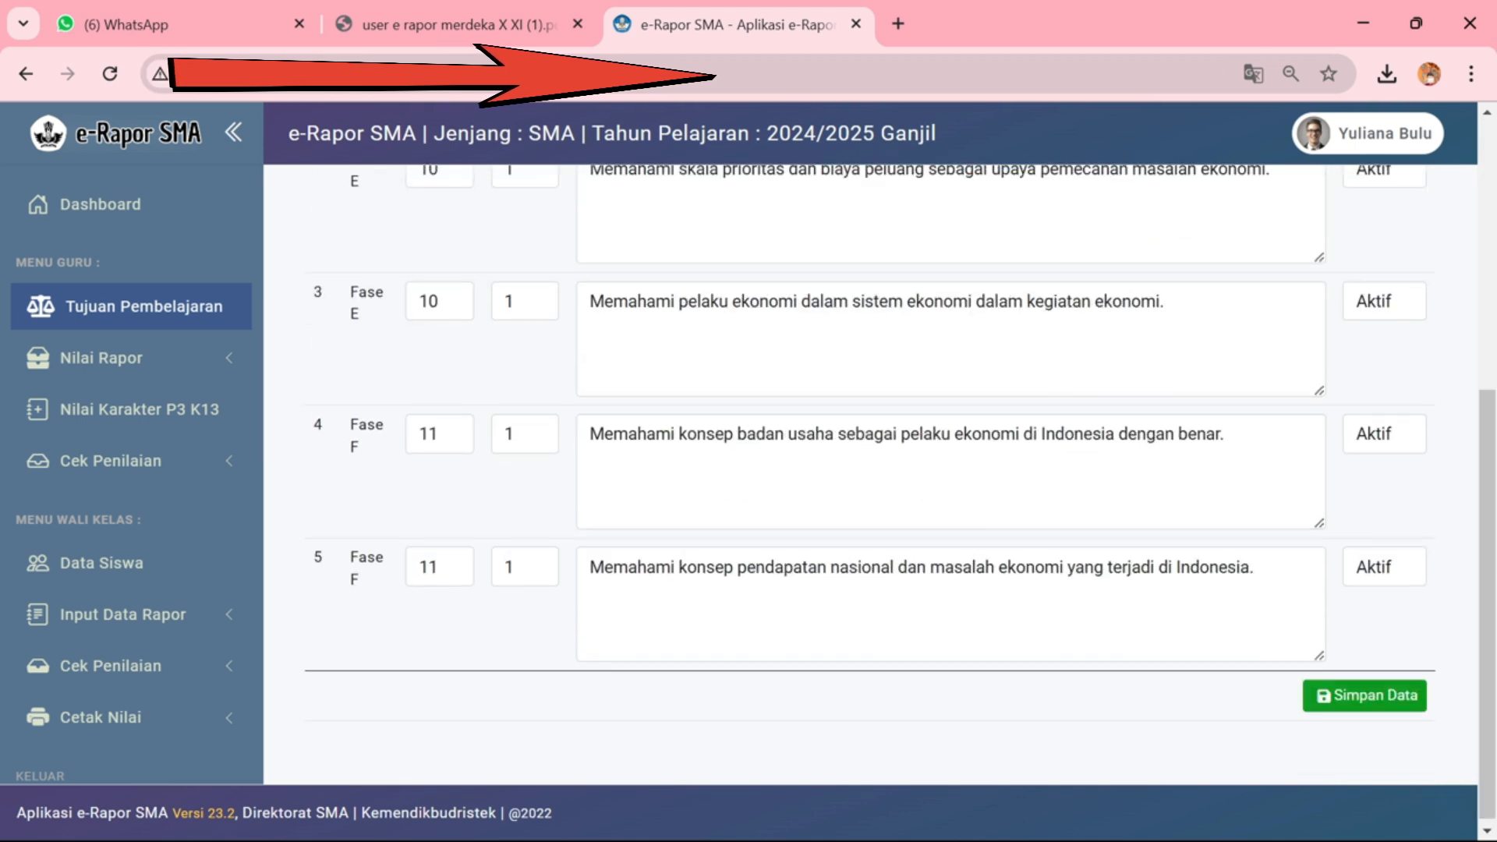
{"action": "scroll", "coordinate": [1216, 327], "scroll_direction": "up", "scroll_amount": 5}
{"action": "scroll", "coordinate": [1196, 274], "scroll_direction": "down", "scroll_amount": 5}
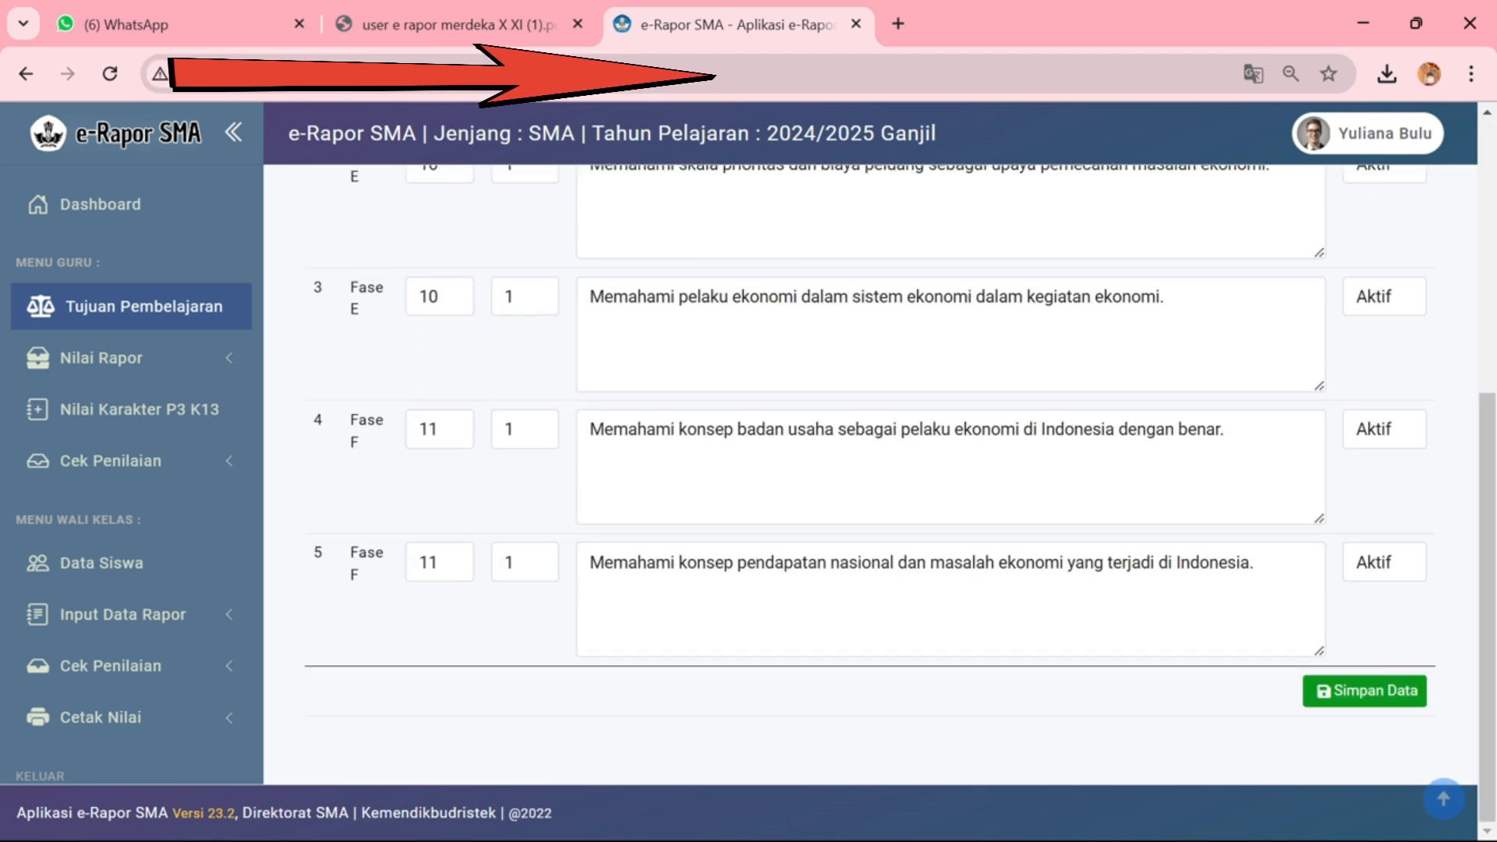
Save the Ekonomi learning objectives list and dismiss the notification
{"action": "left_click", "coordinate": [1365, 691]}
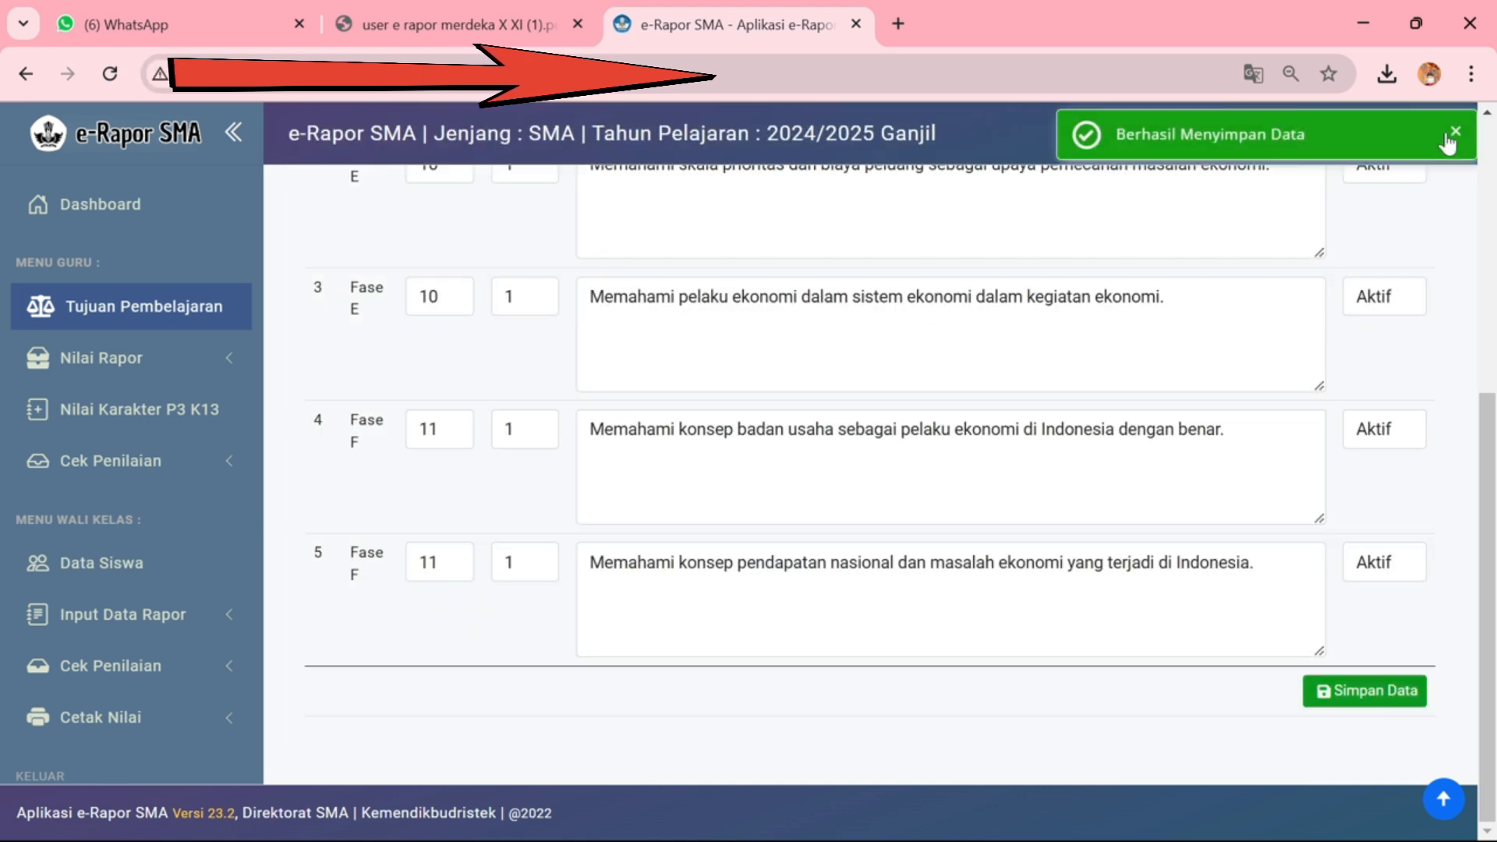
{"action": "left_click", "coordinate": [1454, 131]}
{"action": "scroll", "coordinate": [1132, 538], "scroll_direction": "up", "scroll_amount": 5}
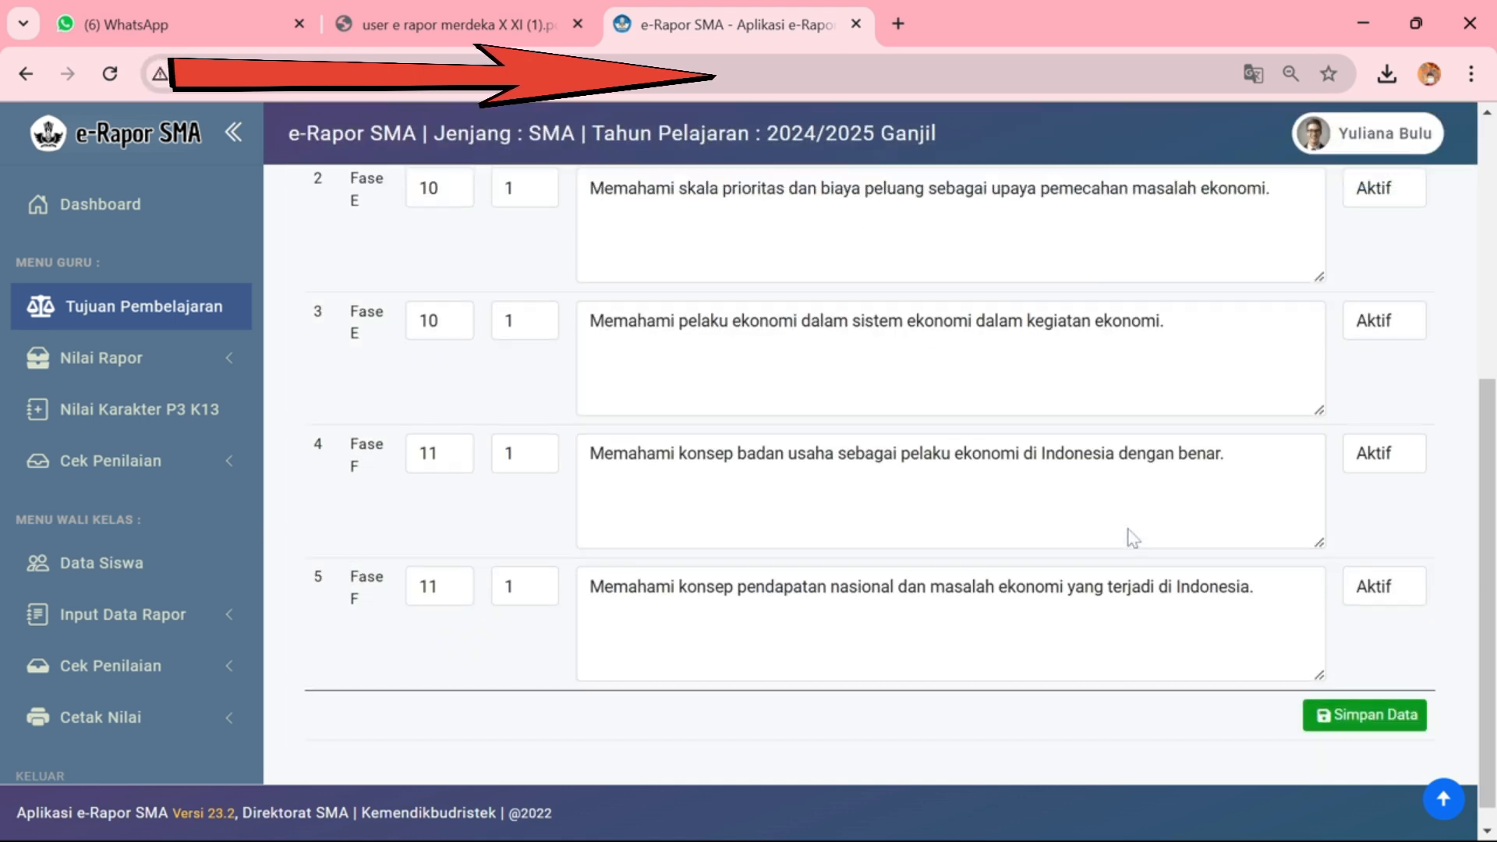
{"action": "scroll", "coordinate": [1133, 538], "scroll_direction": "down", "scroll_amount": 3}
{"action": "scroll", "coordinate": [1132, 538], "scroll_direction": "up", "scroll_amount": 3}
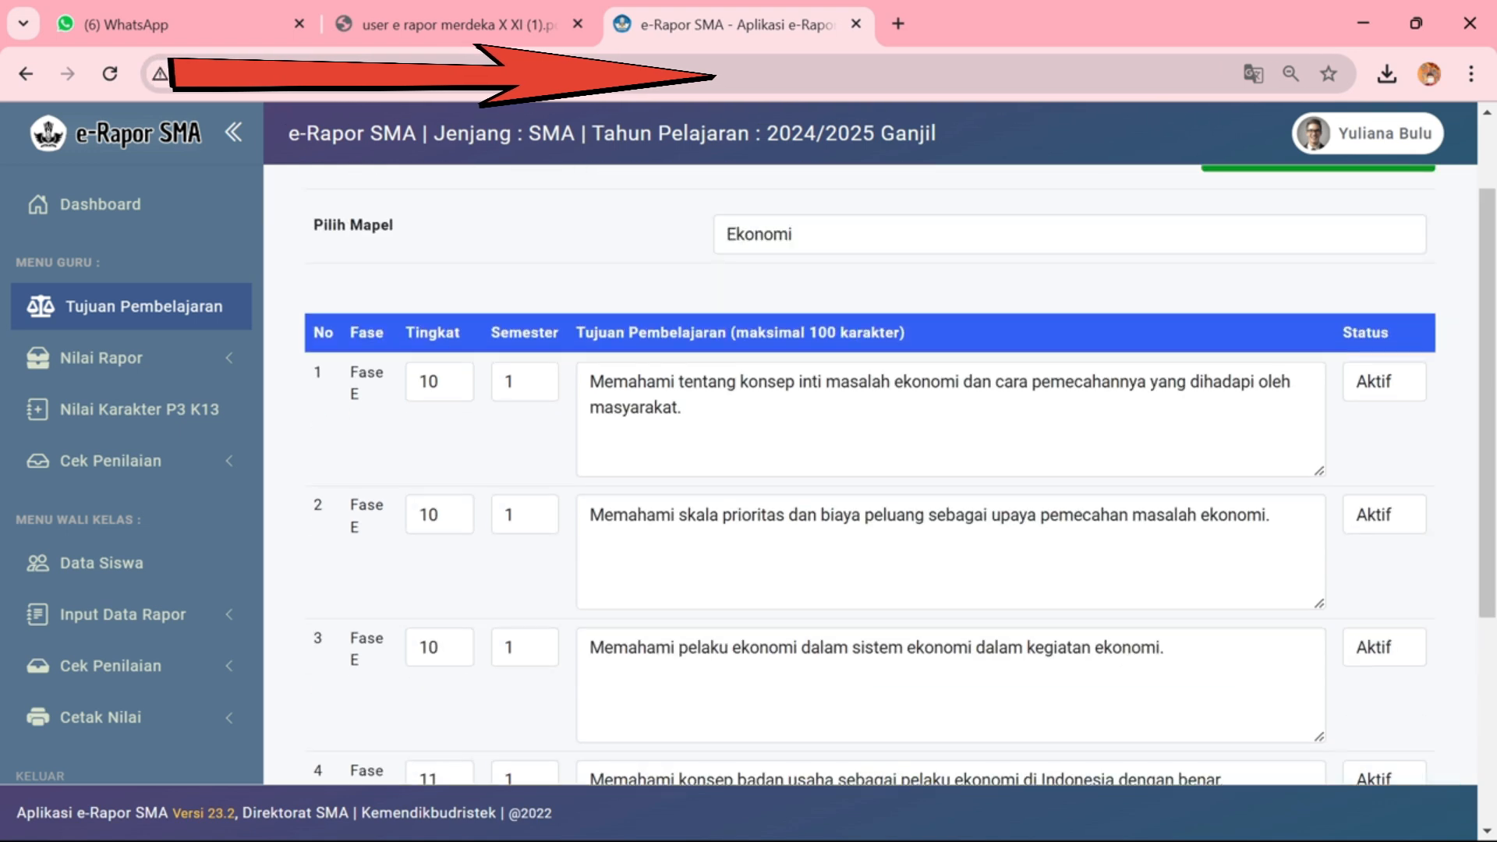
Open the Input Nilai Rapor page for entering students' final report grades
{"action": "left_click", "coordinate": [212, 372]}
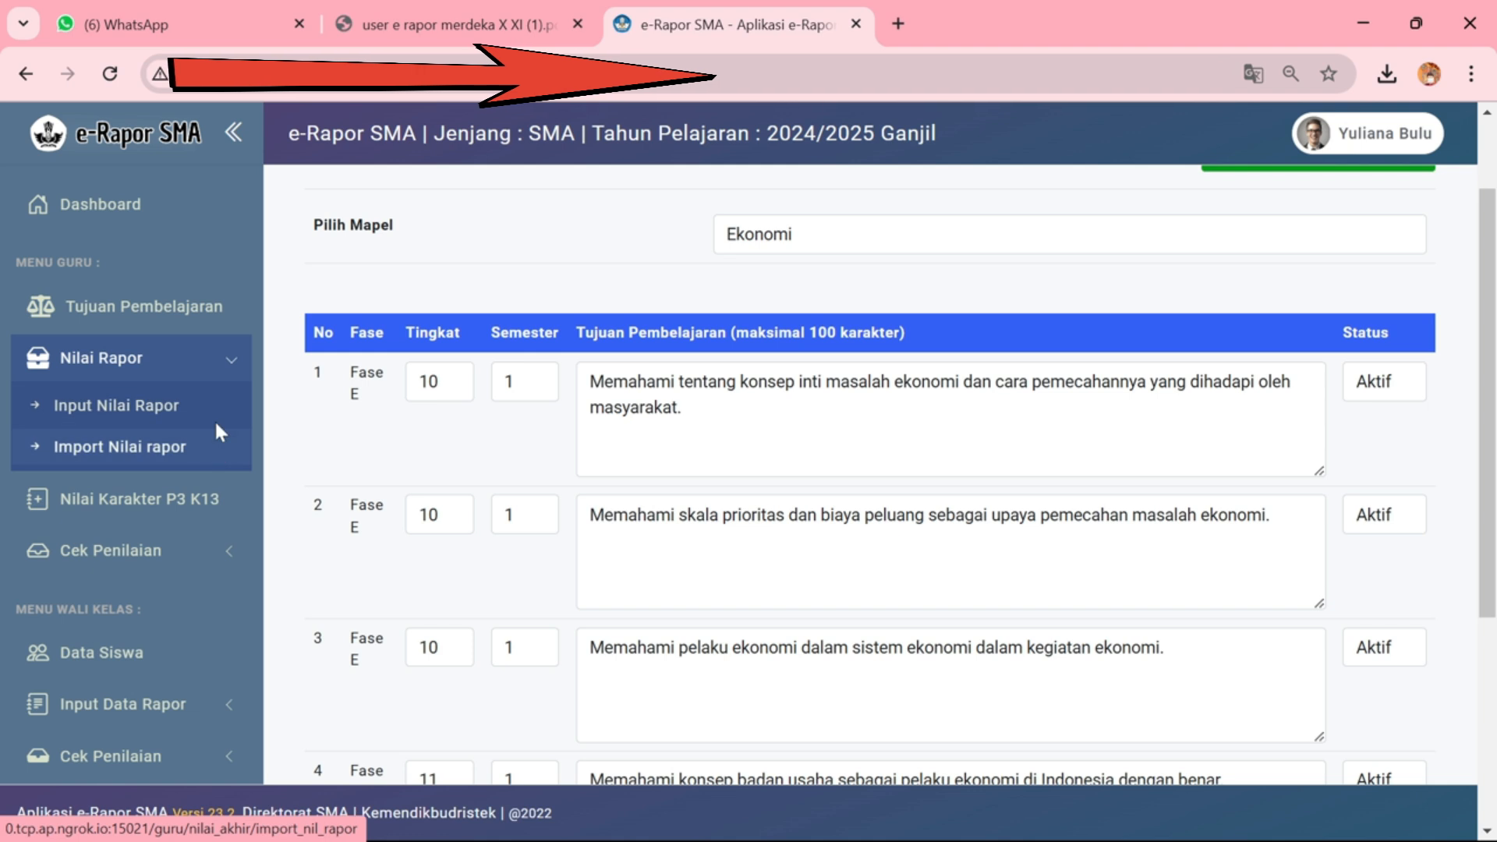
{"action": "left_click", "coordinate": [160, 410]}
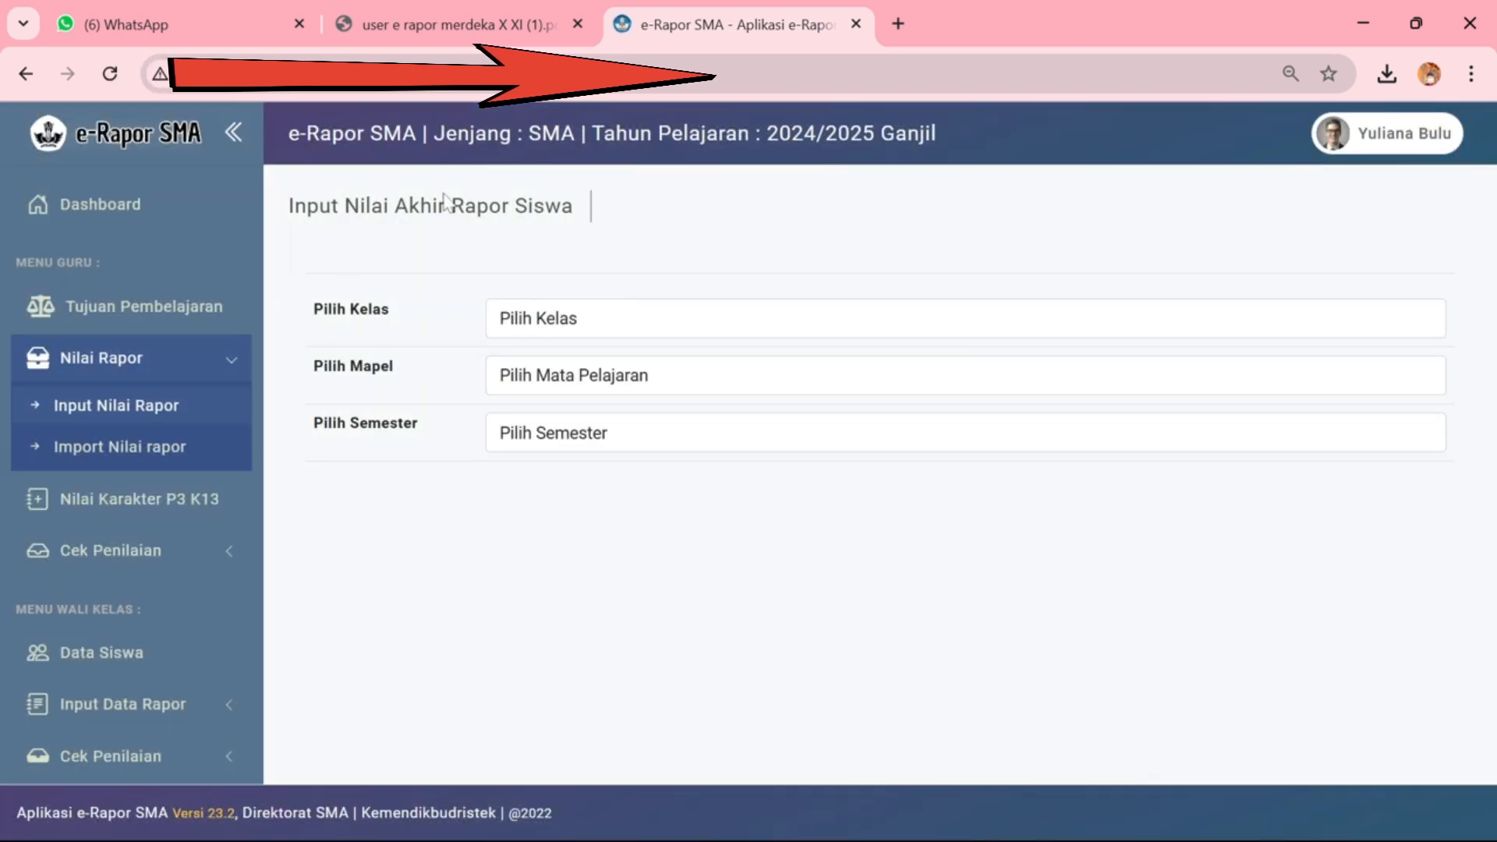
{"action": "left_click", "coordinate": [193, 380]}
{"action": "left_click", "coordinate": [190, 371]}
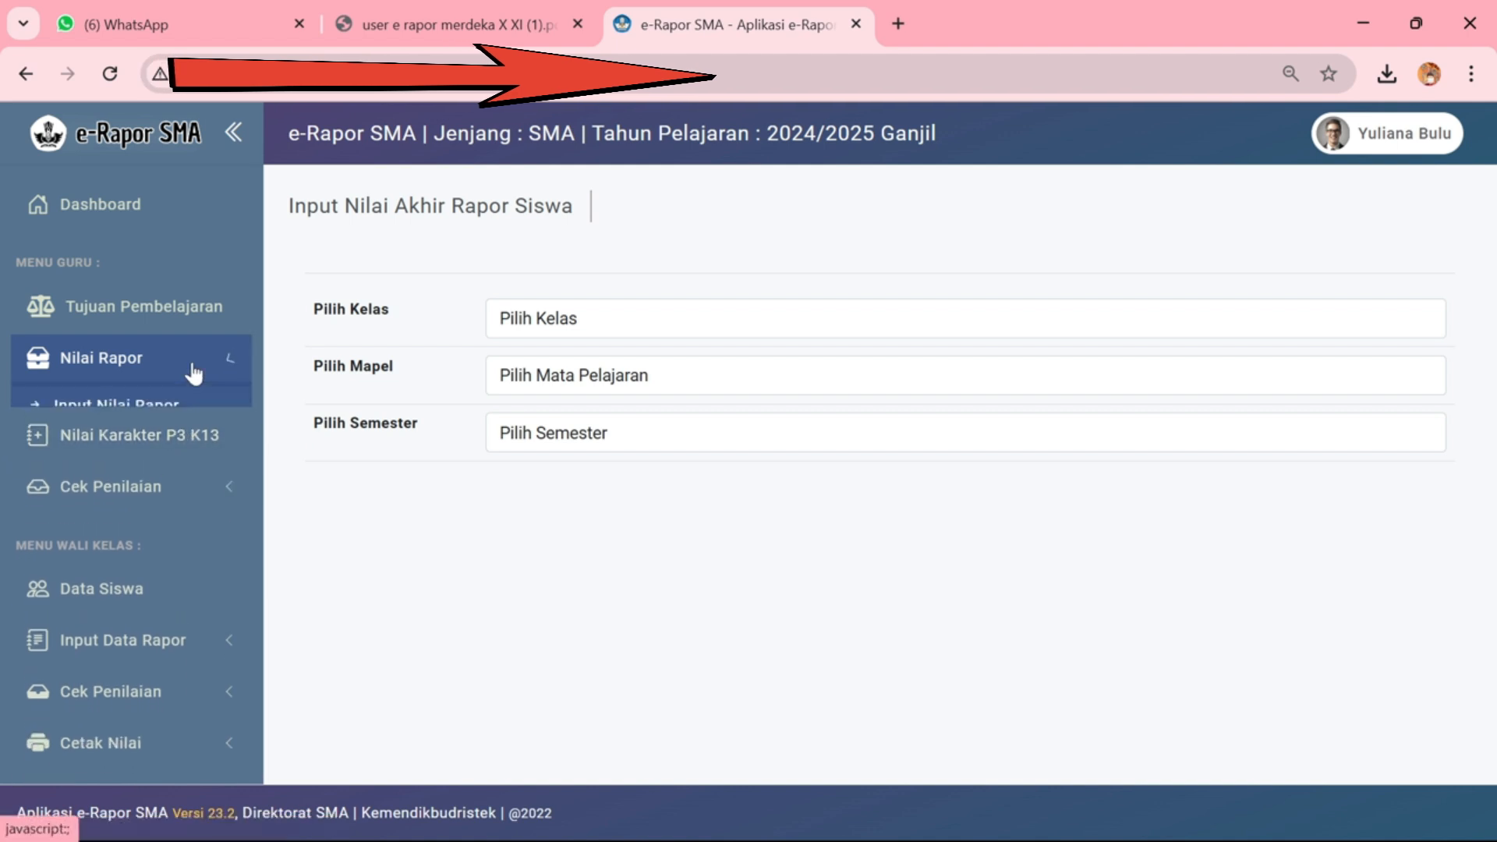
{"action": "left_click", "coordinate": [70, 413]}
{"action": "left_click", "coordinate": [645, 326]}
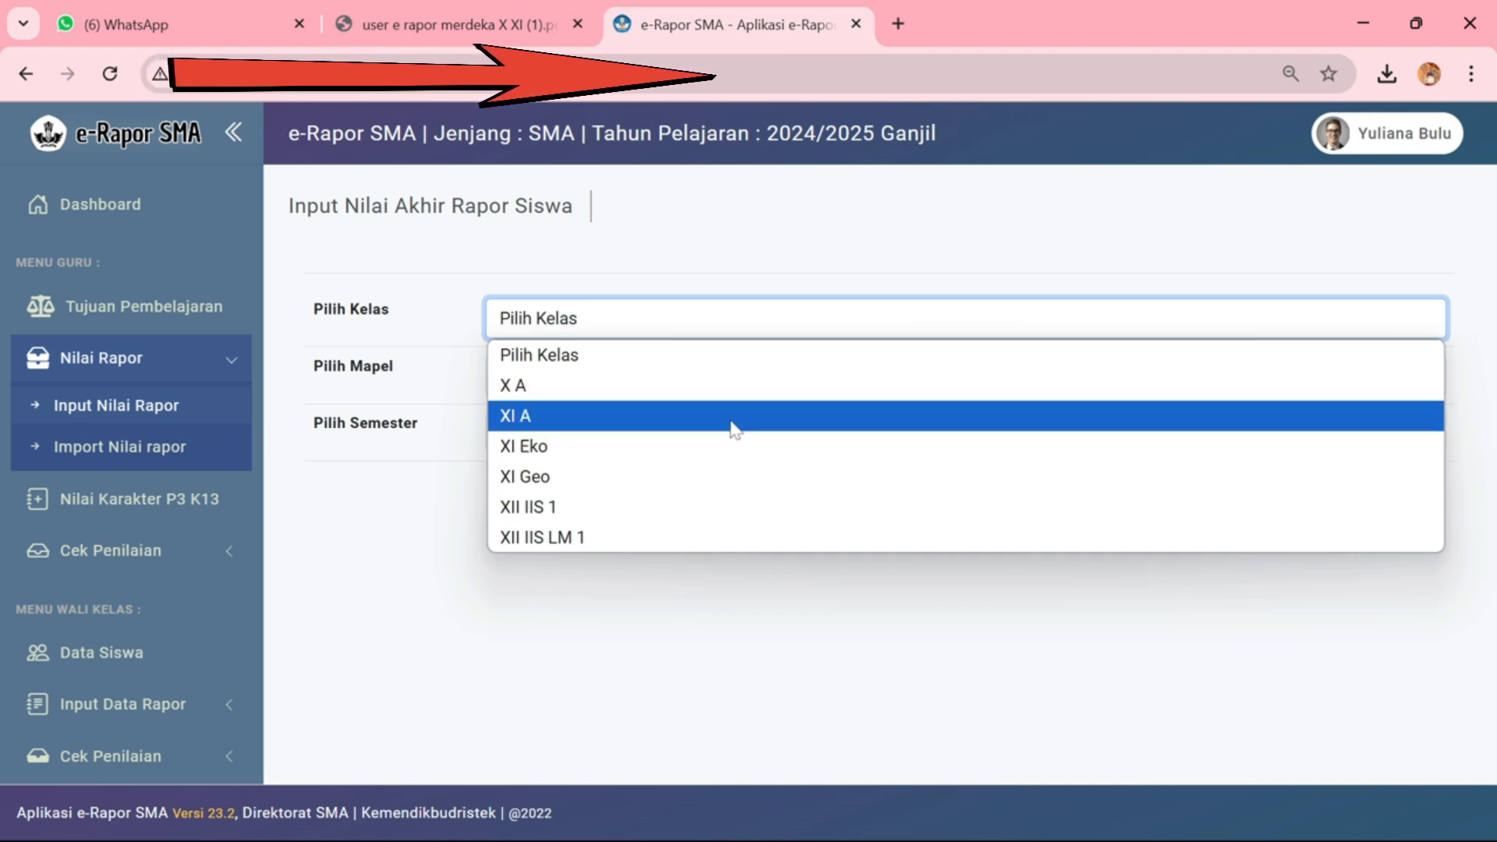
{"action": "left_click", "coordinate": [736, 413]}
{"action": "left_click", "coordinate": [726, 380]}
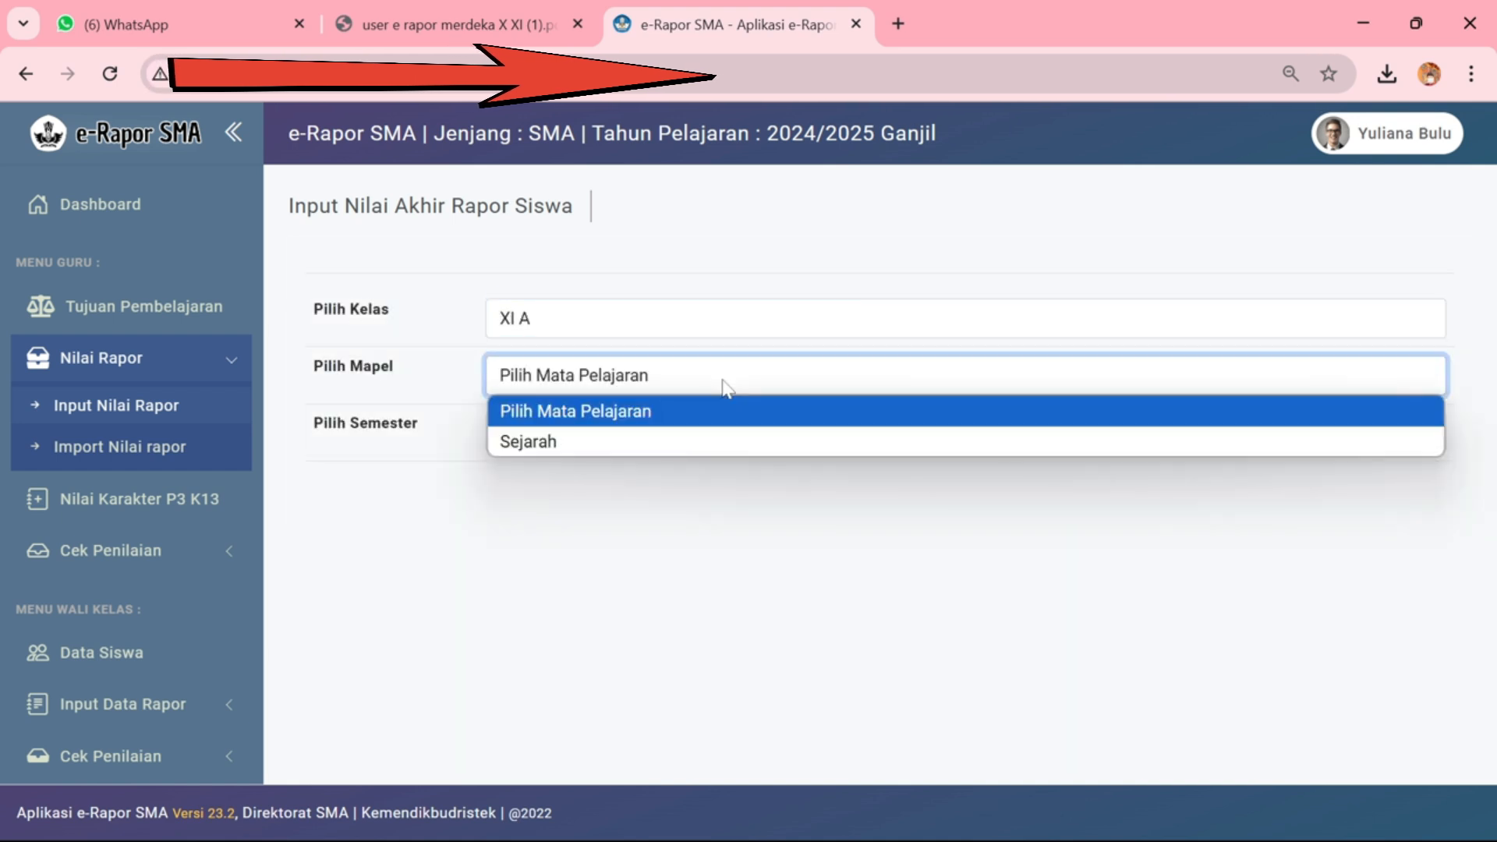
Load the grade table for class XI Eko, subject Ekonomi and Semester 1
{"action": "left_click", "coordinate": [705, 331]}
{"action": "left_click", "coordinate": [709, 446]}
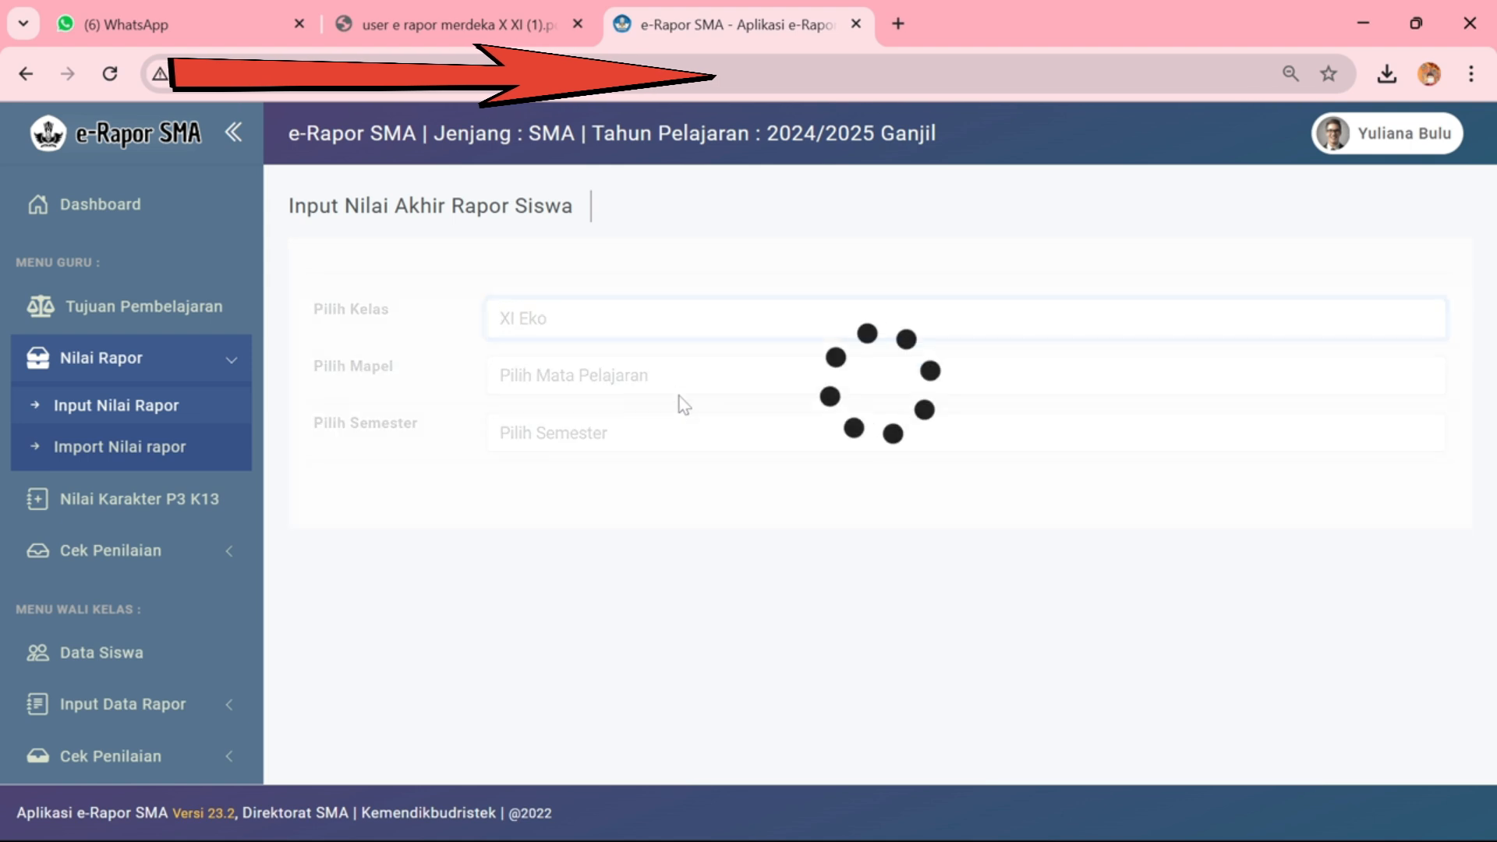
{"action": "left_click", "coordinate": [678, 384]}
{"action": "left_click", "coordinate": [677, 438]}
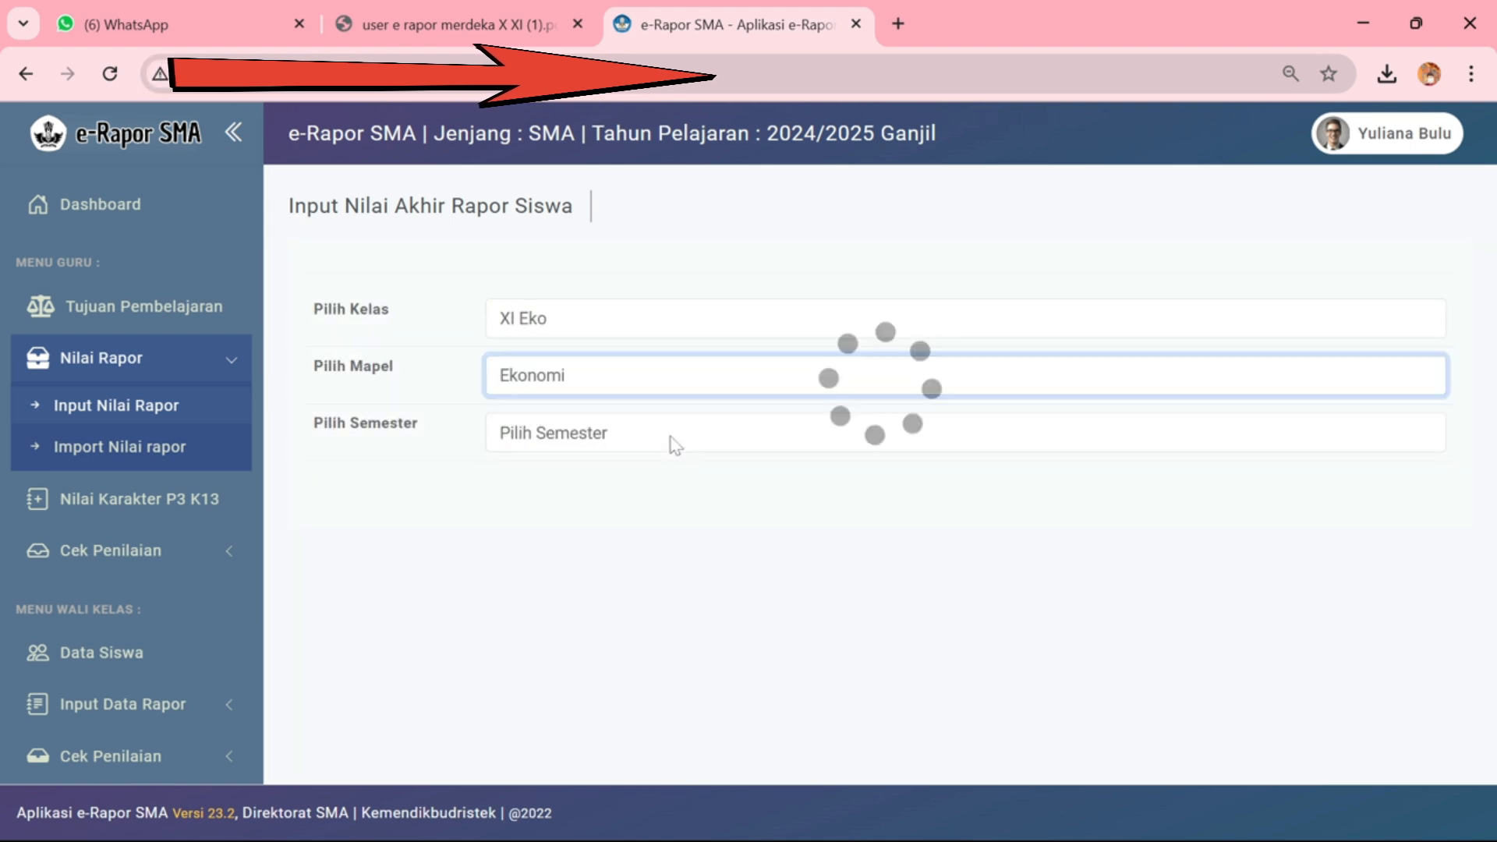
{"action": "left_click", "coordinate": [676, 445]}
{"action": "left_click", "coordinate": [659, 502]}
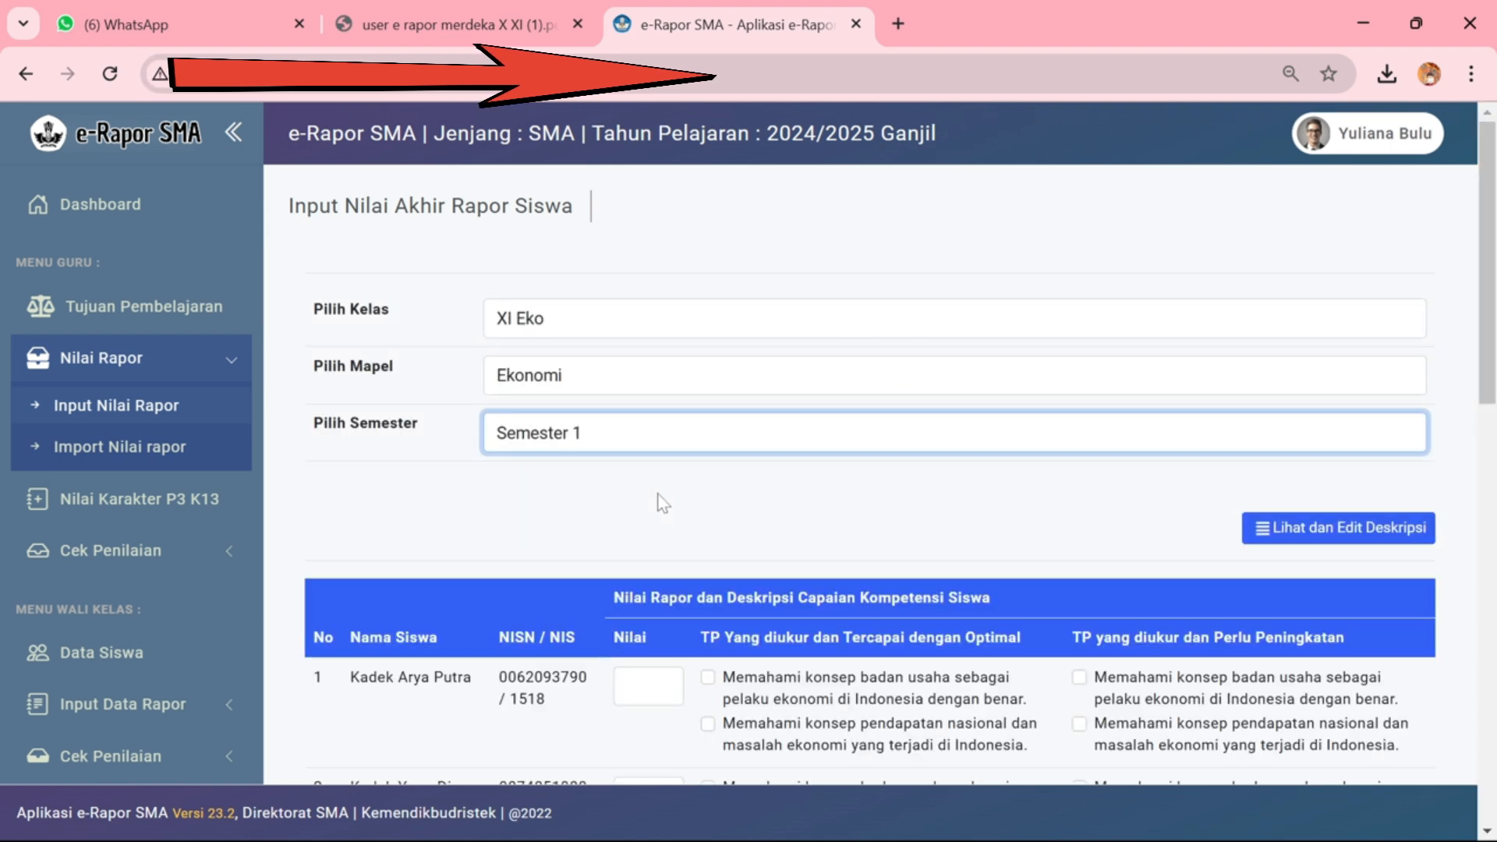
Give the first student a grade of 80, marking the badan usaha objective as optimal and pendapatan nasional as needing improvement
{"action": "scroll", "coordinate": [558, 488], "scroll_direction": "down", "scroll_amount": 9}
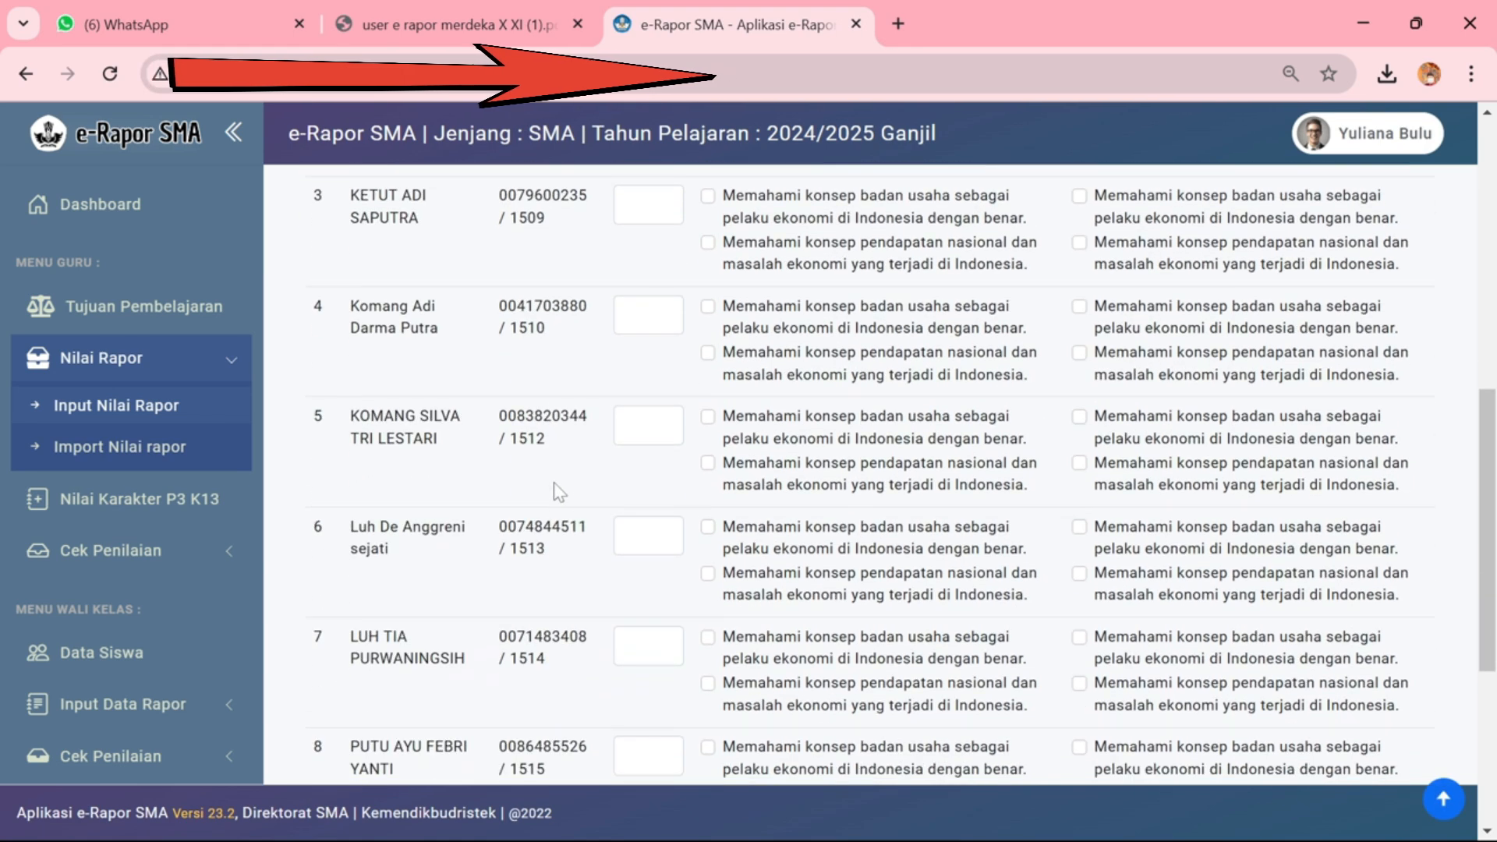
{"action": "scroll", "coordinate": [558, 490], "scroll_direction": "down", "scroll_amount": 5}
{"action": "scroll", "coordinate": [558, 490], "scroll_direction": "up", "scroll_amount": 12}
{"action": "scroll", "coordinate": [673, 462], "scroll_direction": "down", "scroll_amount": 2}
{"action": "scroll", "coordinate": [672, 462], "scroll_direction": "up", "scroll_amount": 3}
{"action": "scroll", "coordinate": [701, 421], "scroll_direction": "down", "scroll_amount": 4}
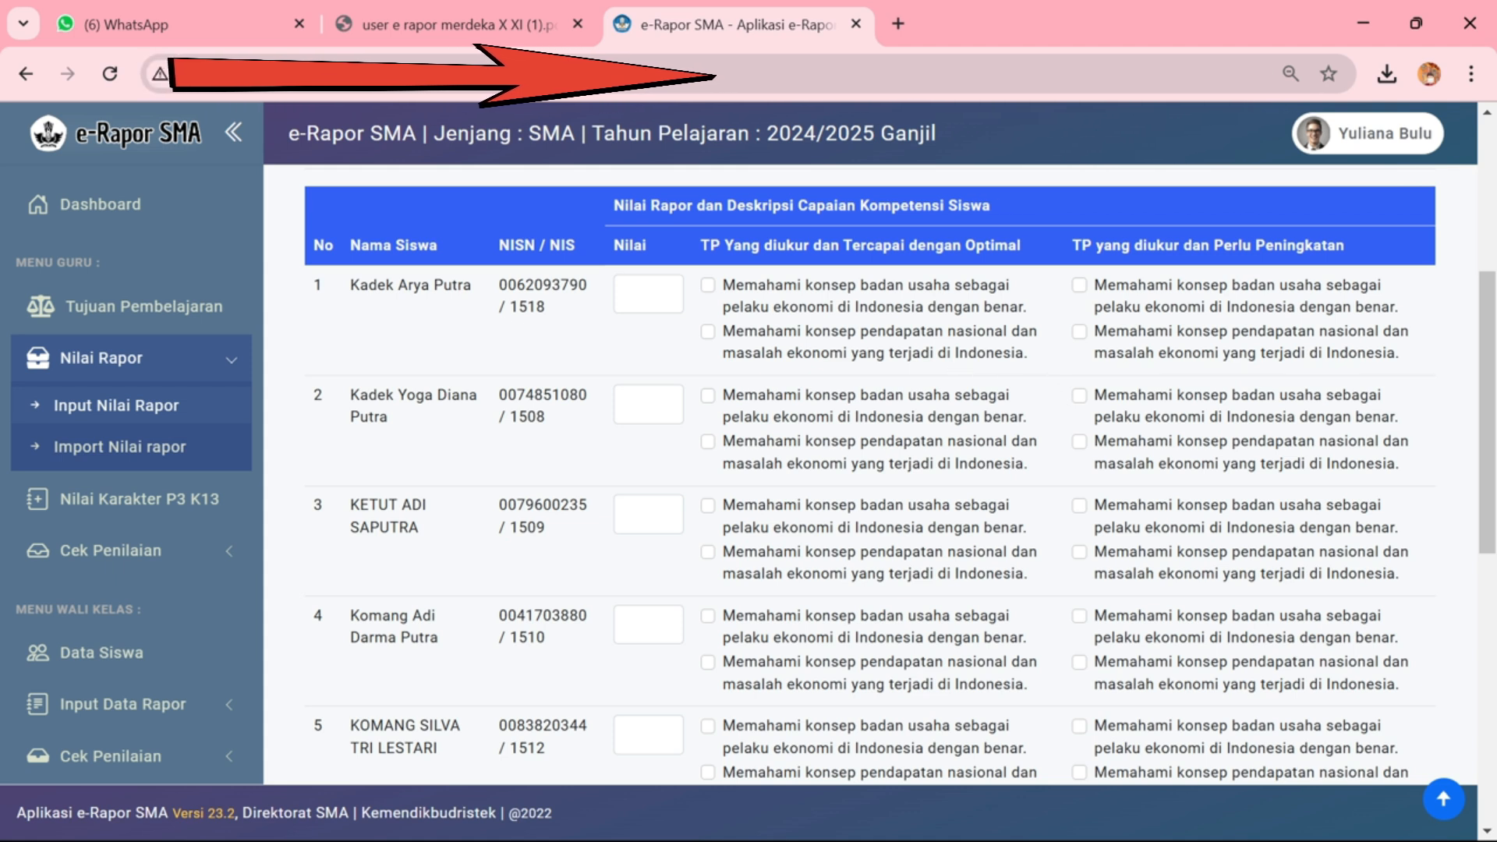
{"action": "left_click", "coordinate": [627, 295]}
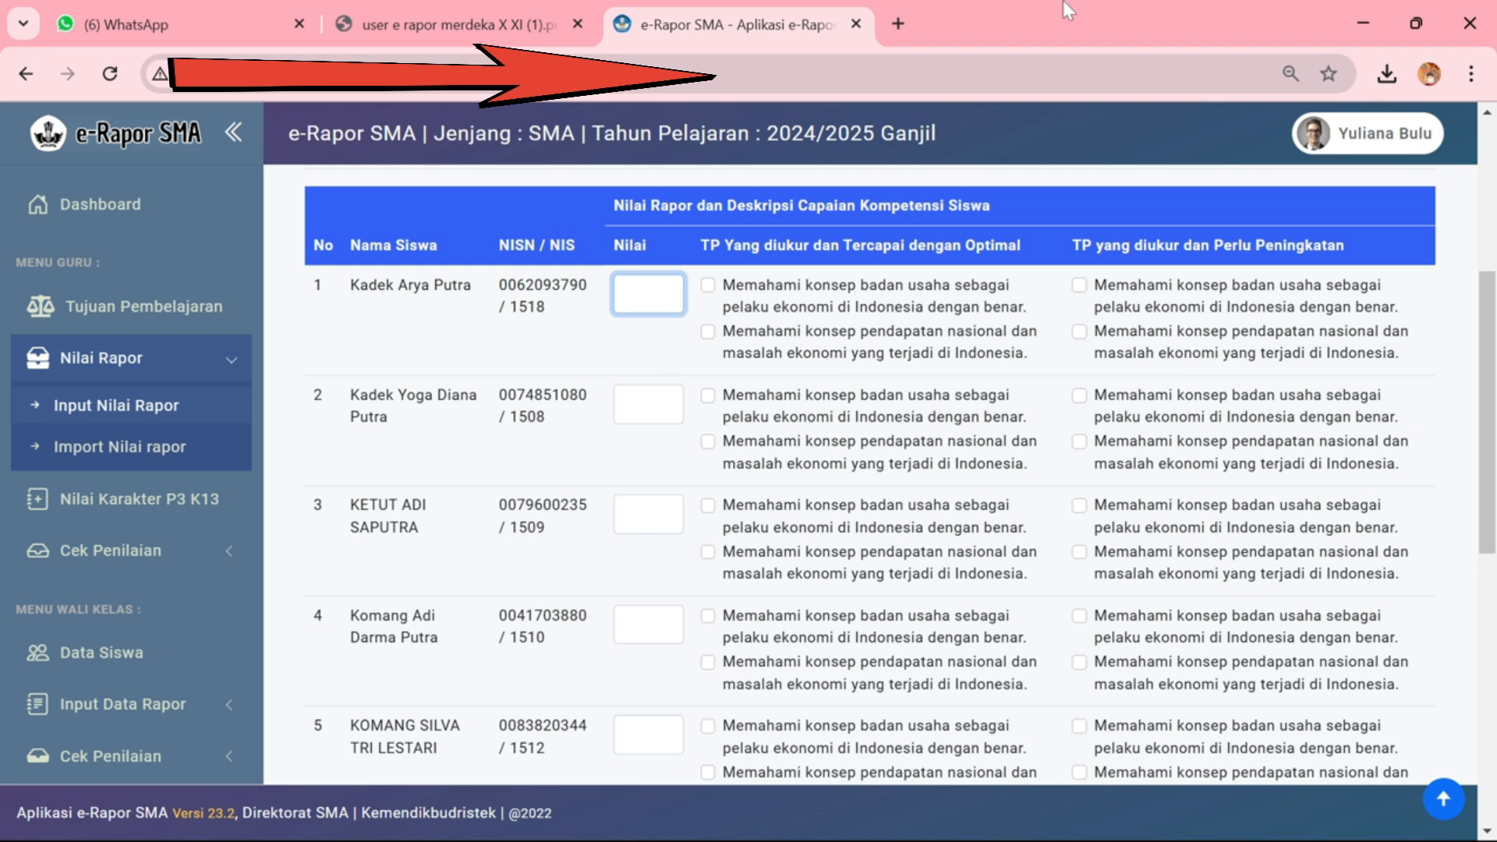
{"action": "type", "text": "80"}
{"action": "left_click", "coordinate": [753, 307]}
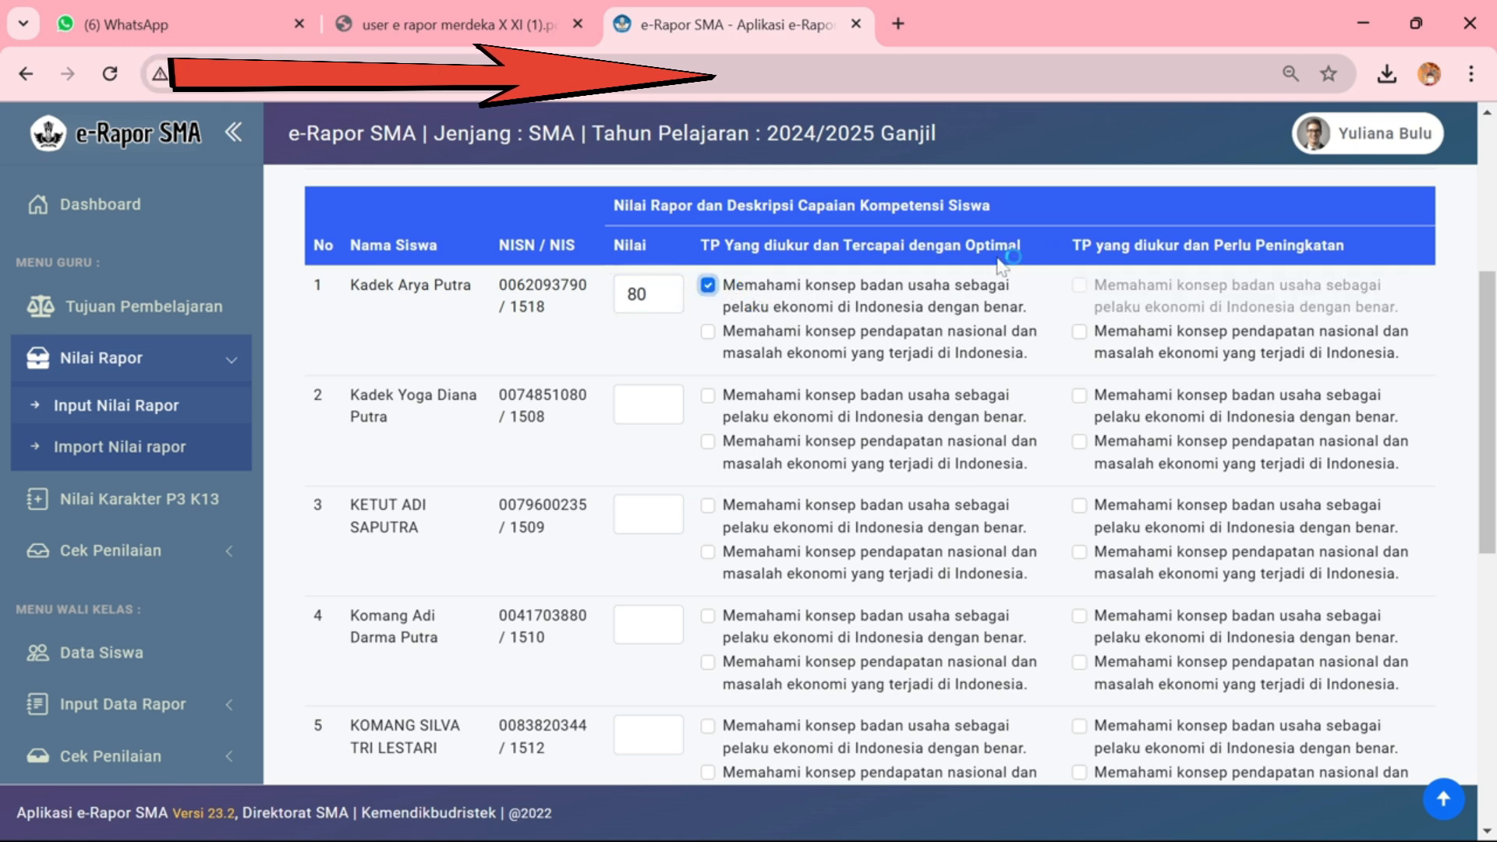
{"action": "left_click", "coordinate": [1079, 330]}
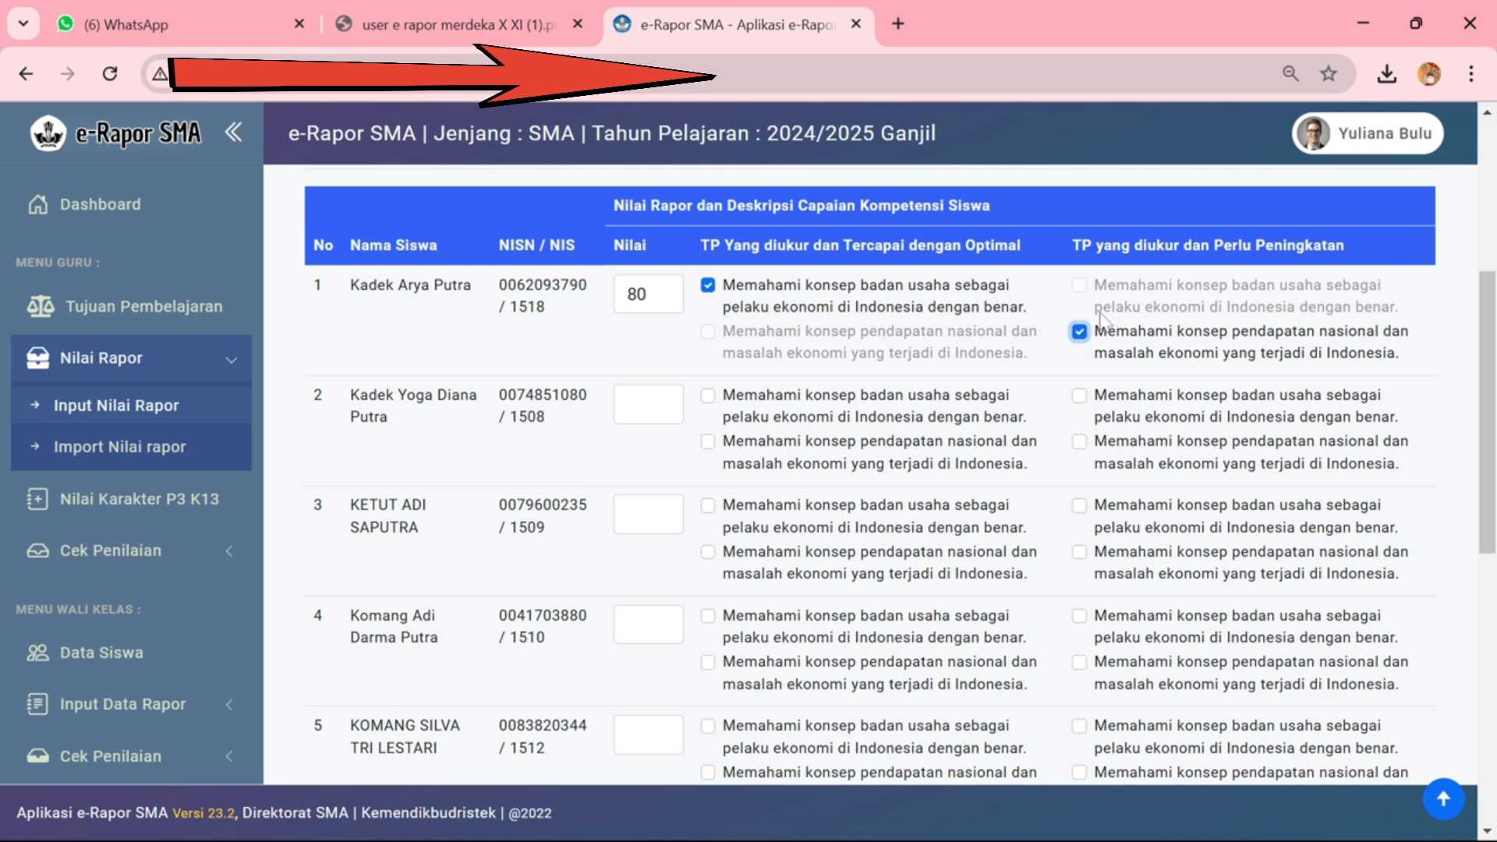
Try marking both objectives as optimally achieved for the first student, and clear both marks again
{"action": "left_click", "coordinate": [1079, 331]}
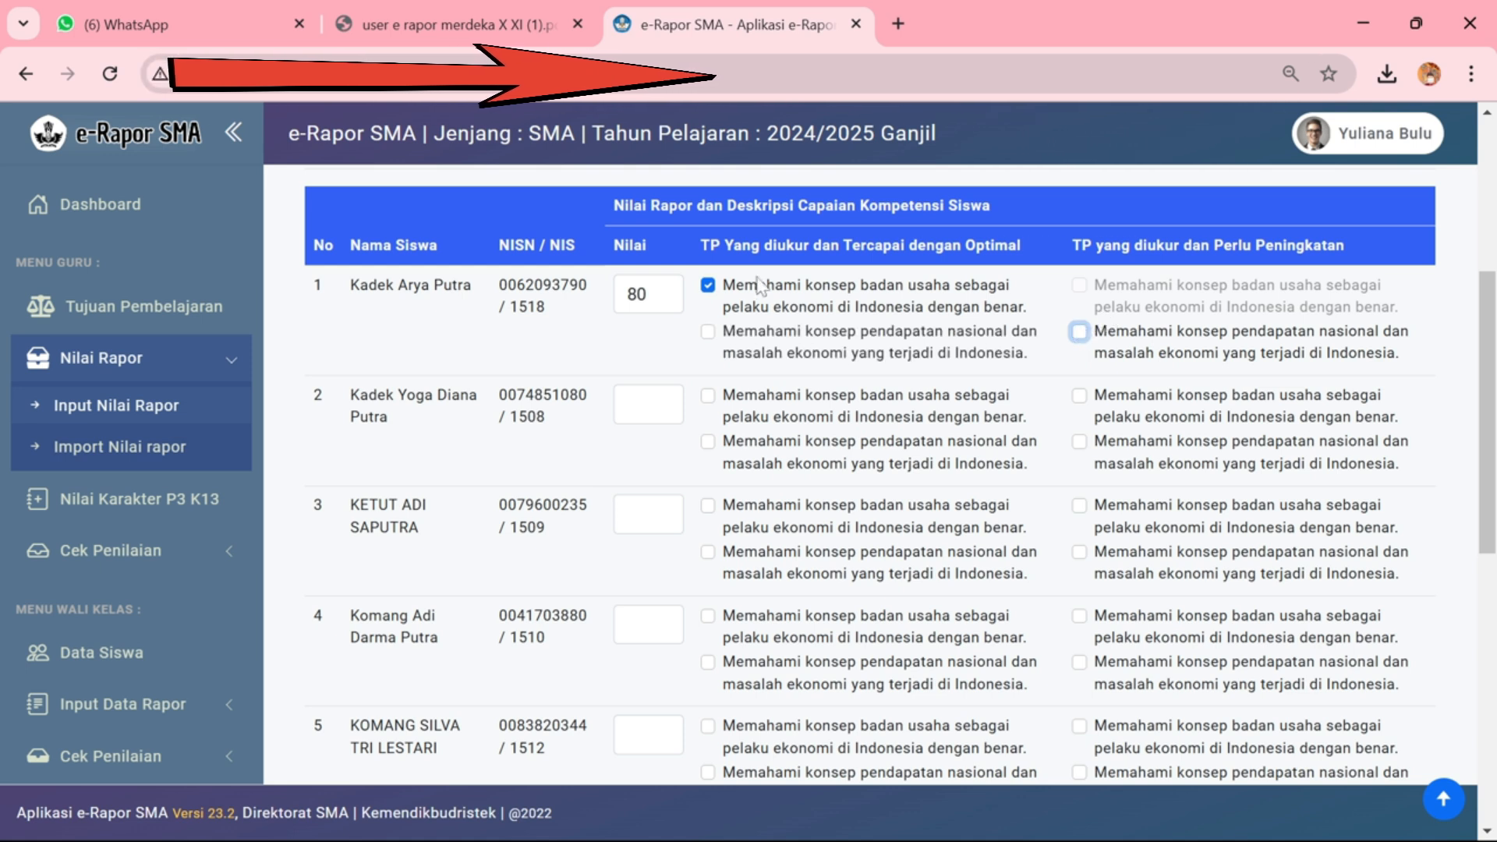
{"action": "left_click", "coordinate": [707, 331]}
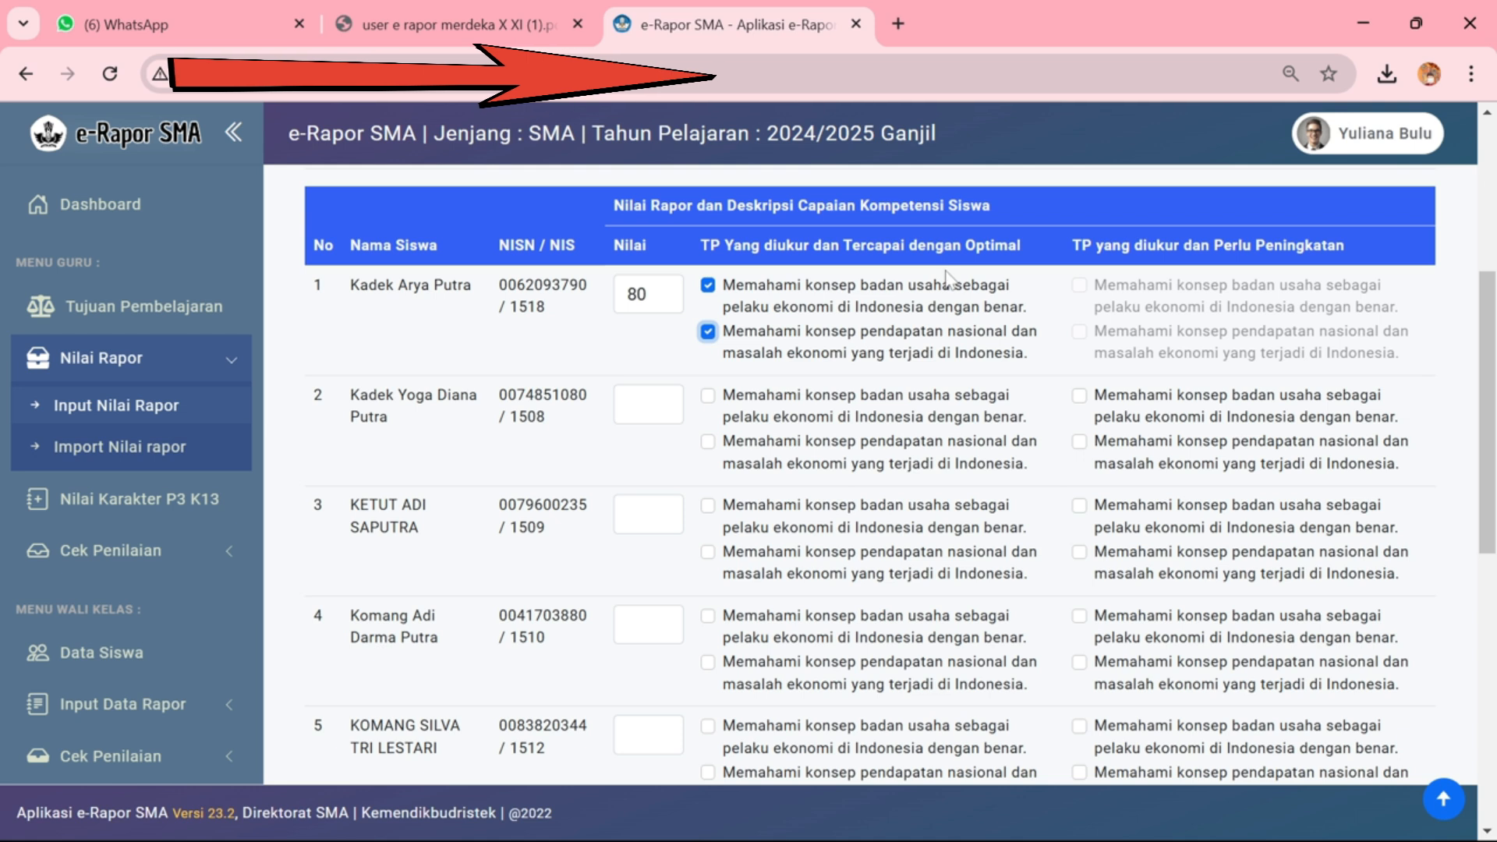
{"action": "left_click", "coordinate": [707, 285]}
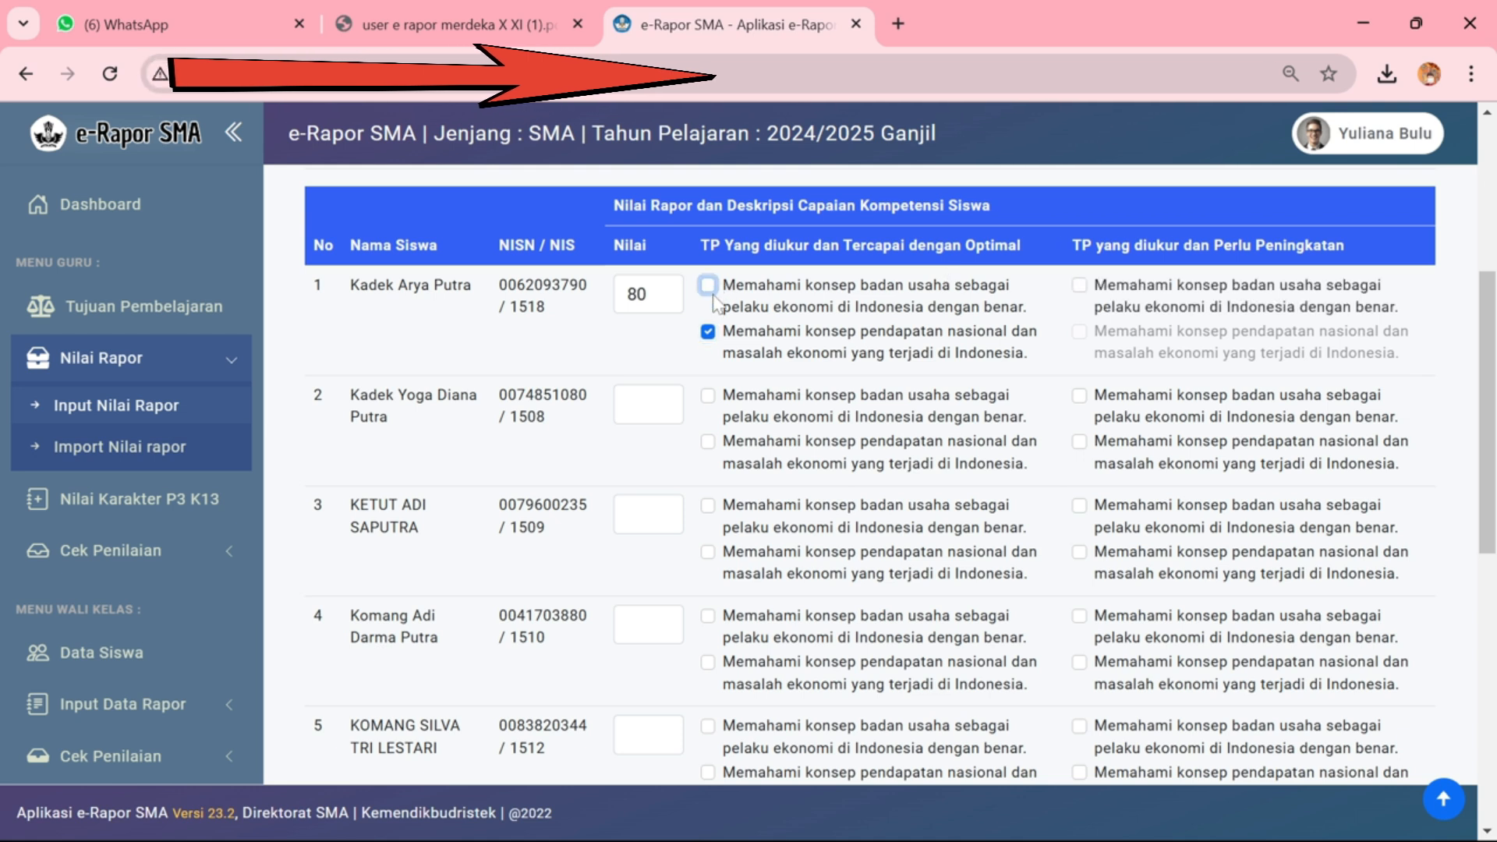
{"action": "left_click", "coordinate": [707, 331]}
Set the first student's grade to 50 and mark both objectives as needing improvement
{"action": "left_click_drag", "start_coordinate": [655, 294], "coordinate": [600, 308]}
{"action": "type", "text": "5"}
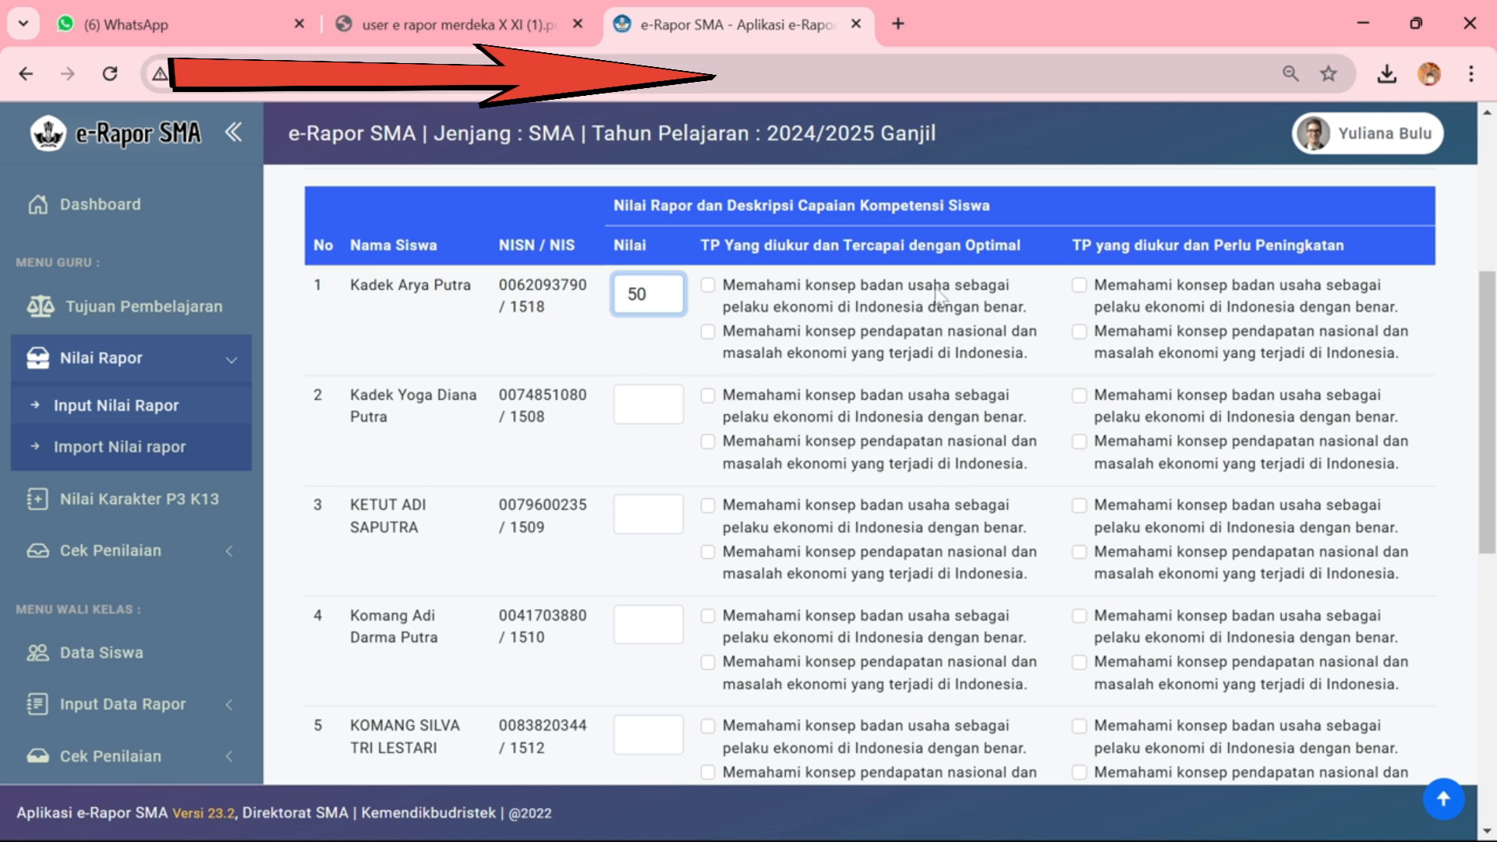
{"action": "left_click", "coordinate": [1079, 287]}
{"action": "left_click", "coordinate": [1080, 333]}
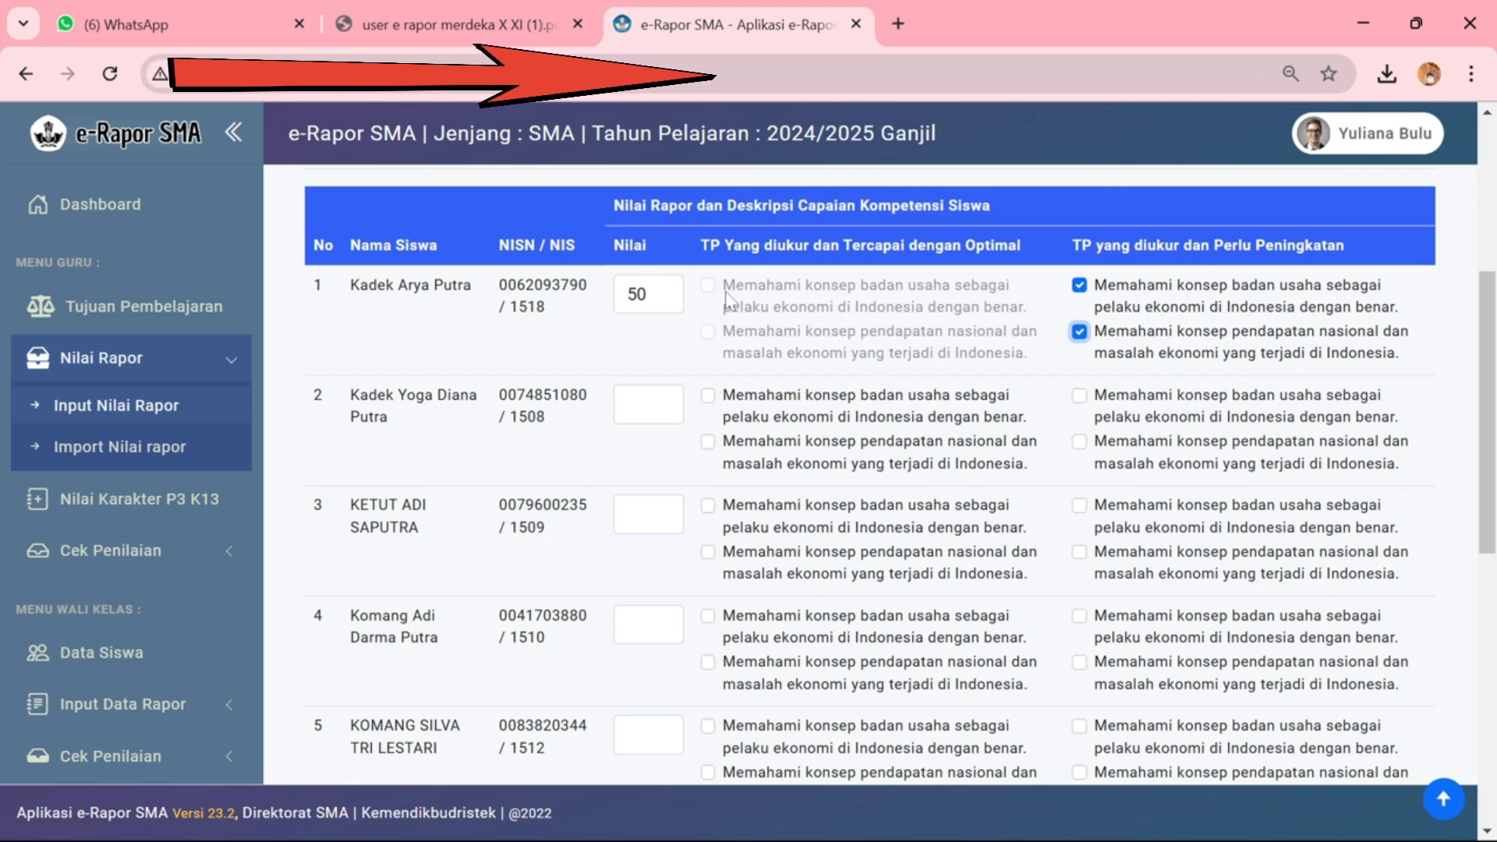
Set the first student's grade to 90 and switch both objectives from needing improvement to optimally achieved
{"action": "left_click_drag", "start_coordinate": [659, 297], "coordinate": [605, 309]}
{"action": "type", "text": "90"}
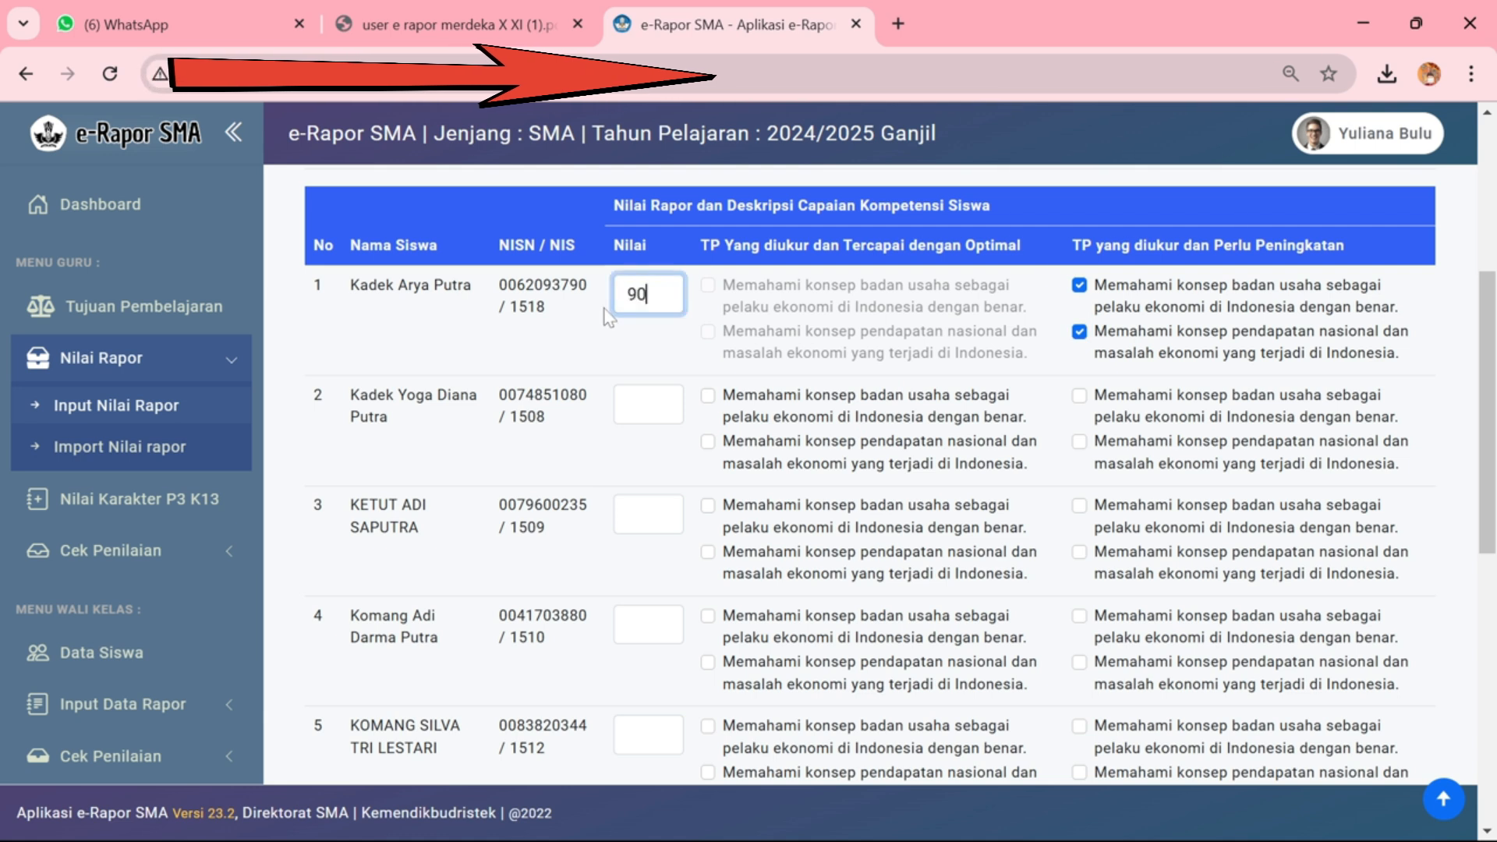
{"action": "left_click", "coordinate": [1079, 286]}
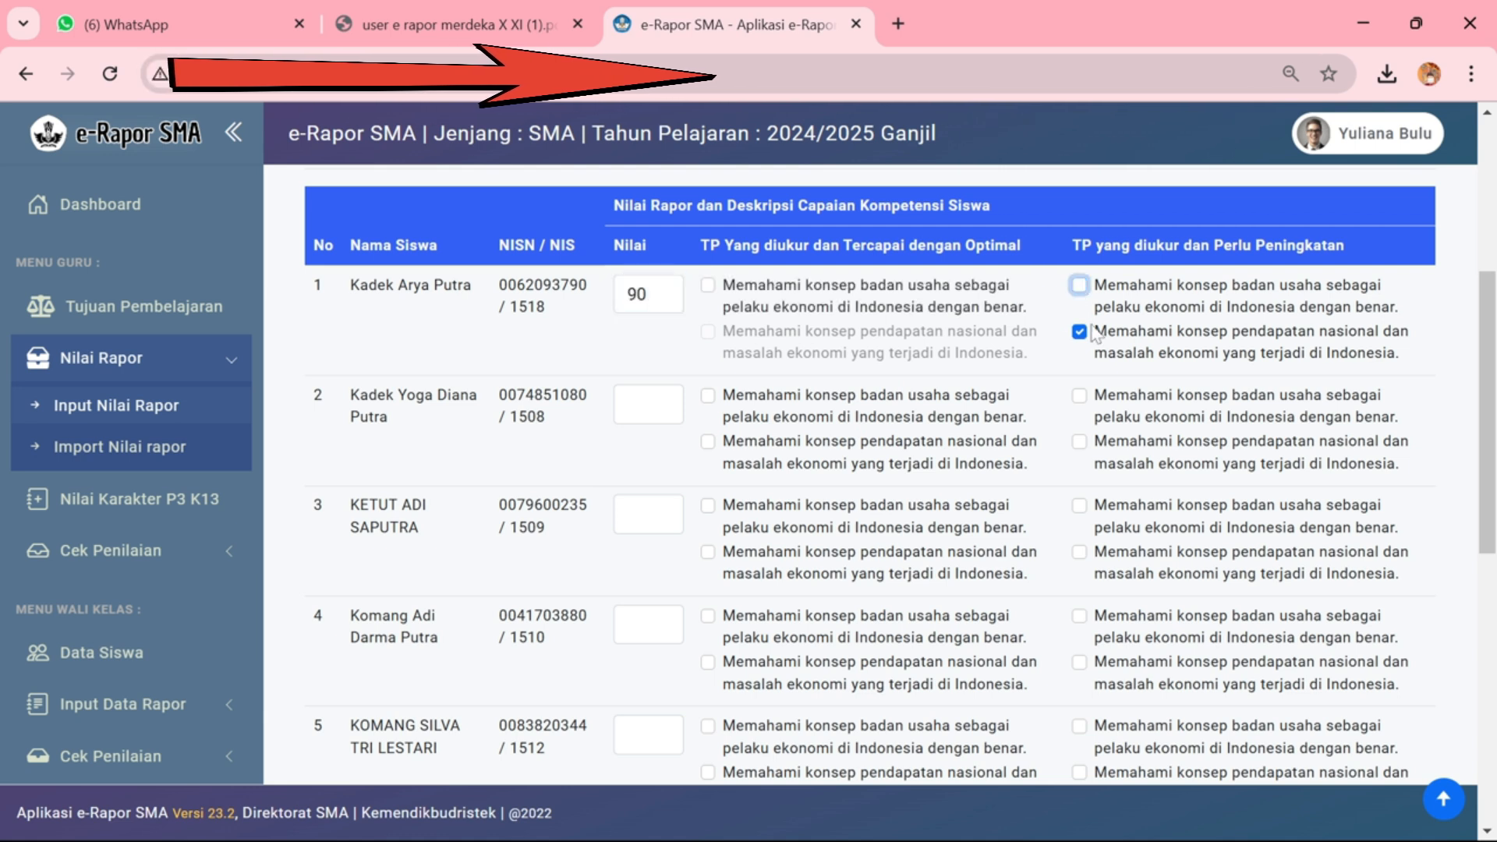
{"action": "left_click", "coordinate": [1080, 332]}
{"action": "left_click", "coordinate": [708, 286]}
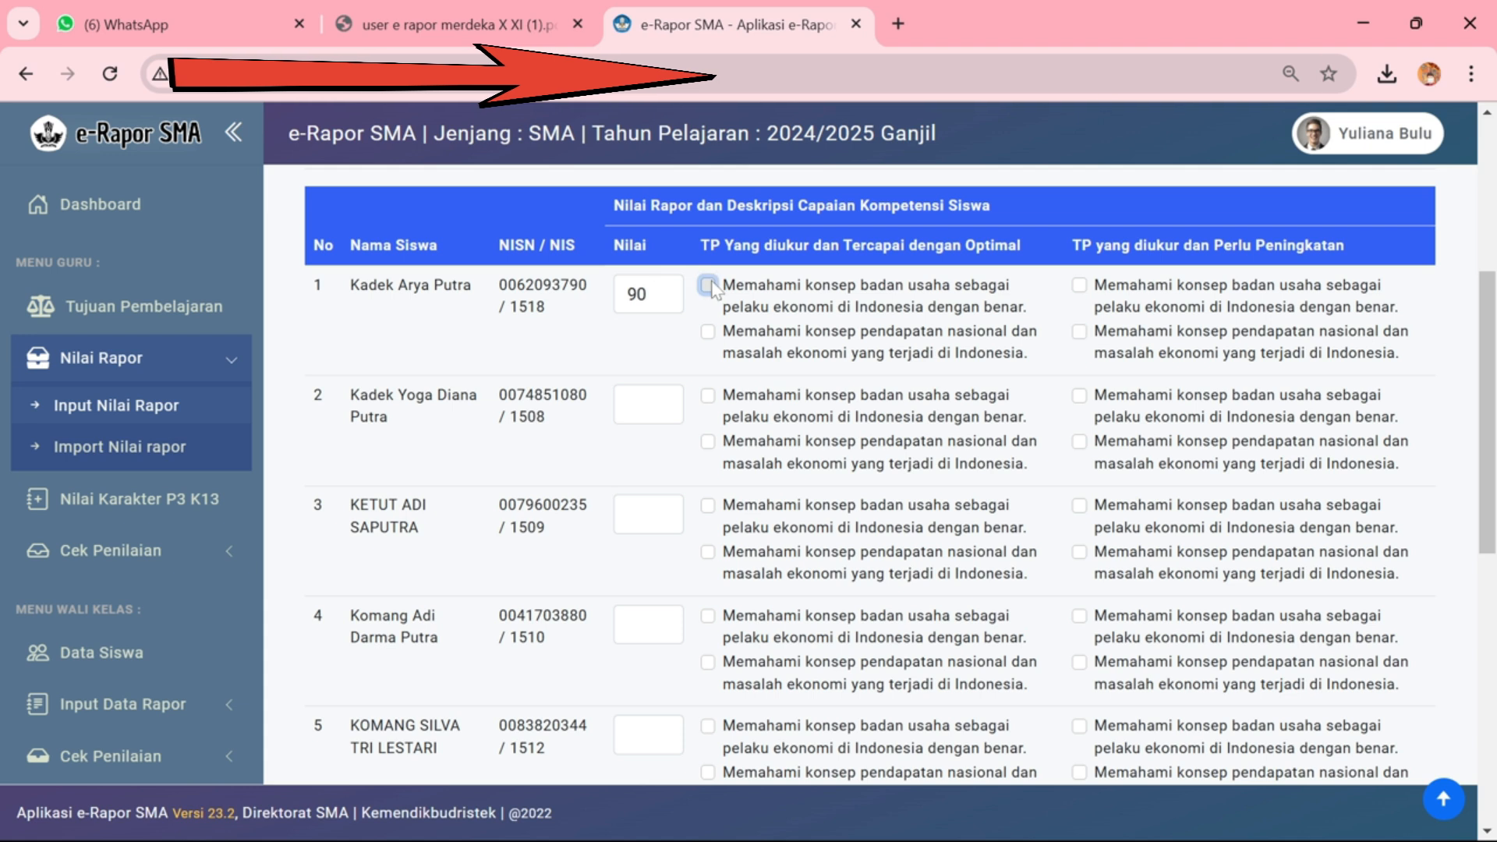
{"action": "left_click", "coordinate": [708, 331]}
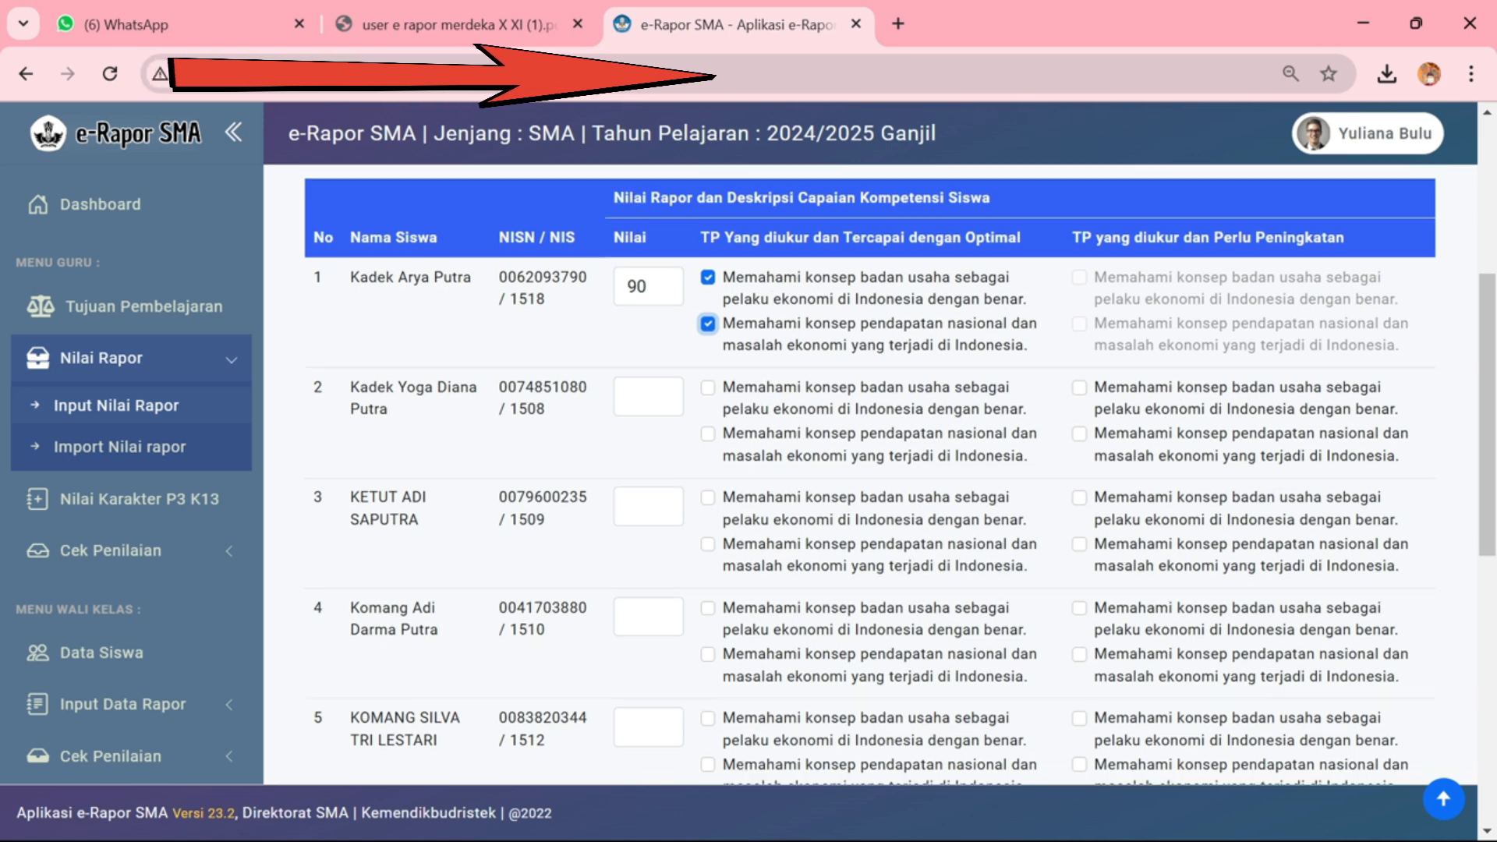
Look through the remaining student rows to the end of the grade table
{"action": "scroll", "coordinate": [869, 468], "scroll_direction": "down", "scroll_amount": 9}
{"action": "scroll", "coordinate": [612, 468], "scroll_direction": "up", "scroll_amount": 3}
{"action": "scroll", "coordinate": [612, 468], "scroll_direction": "down", "scroll_amount": 3}
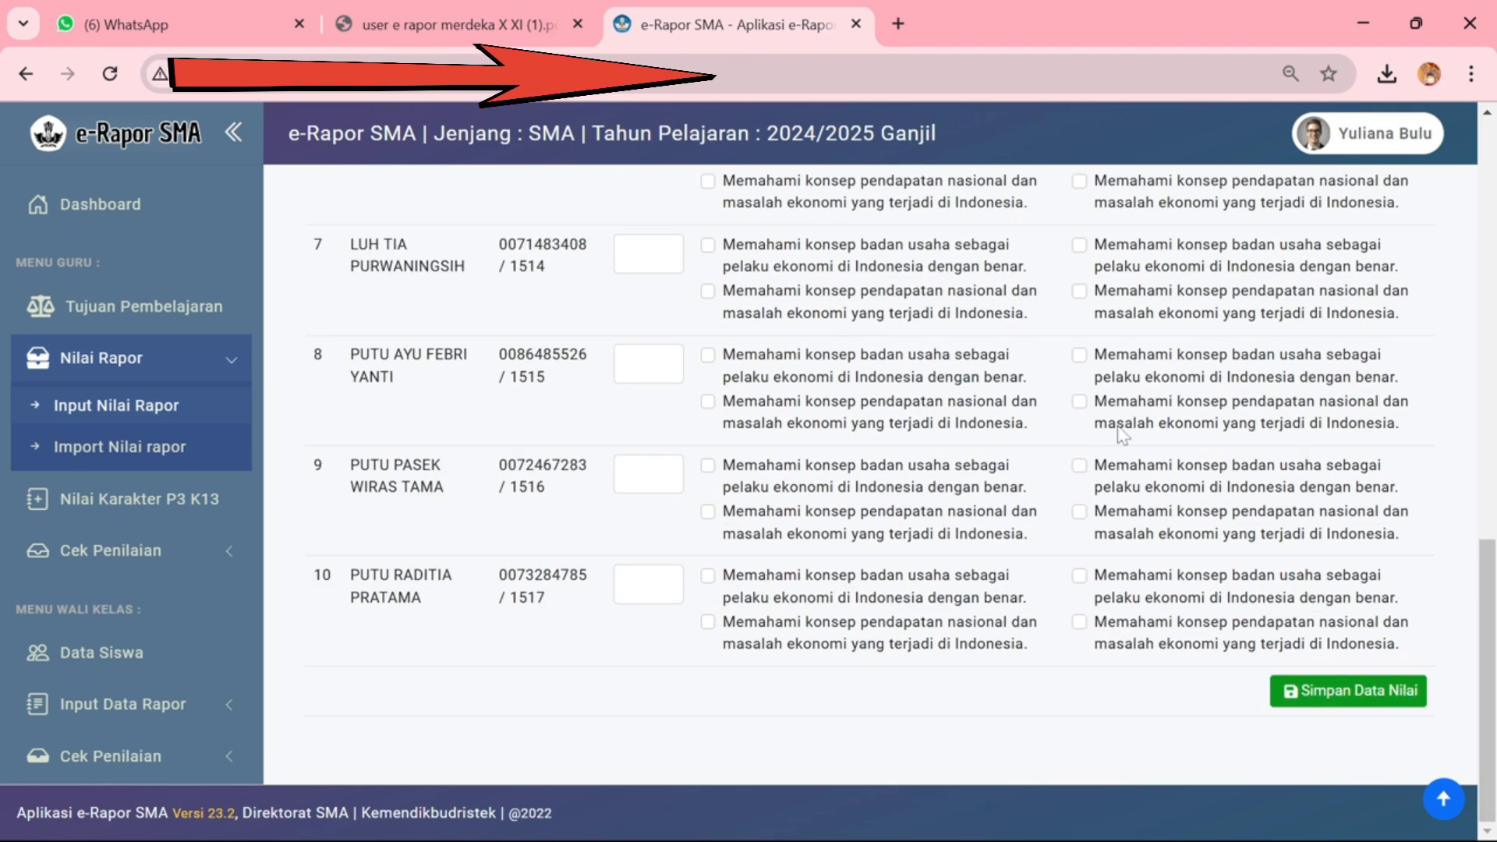
Clear the first student's grade and remove both objectives' optimally achieved marks
{"action": "scroll", "coordinate": [612, 468], "scroll_direction": "up", "scroll_amount": 9}
{"action": "scroll", "coordinate": [612, 468], "scroll_direction": "up", "scroll_amount": 5}
{"action": "scroll", "coordinate": [631, 515], "scroll_direction": "down", "scroll_amount": 3}
{"action": "double_click", "coordinate": [637, 452]}
{"action": "key", "text": "BackSpace"}
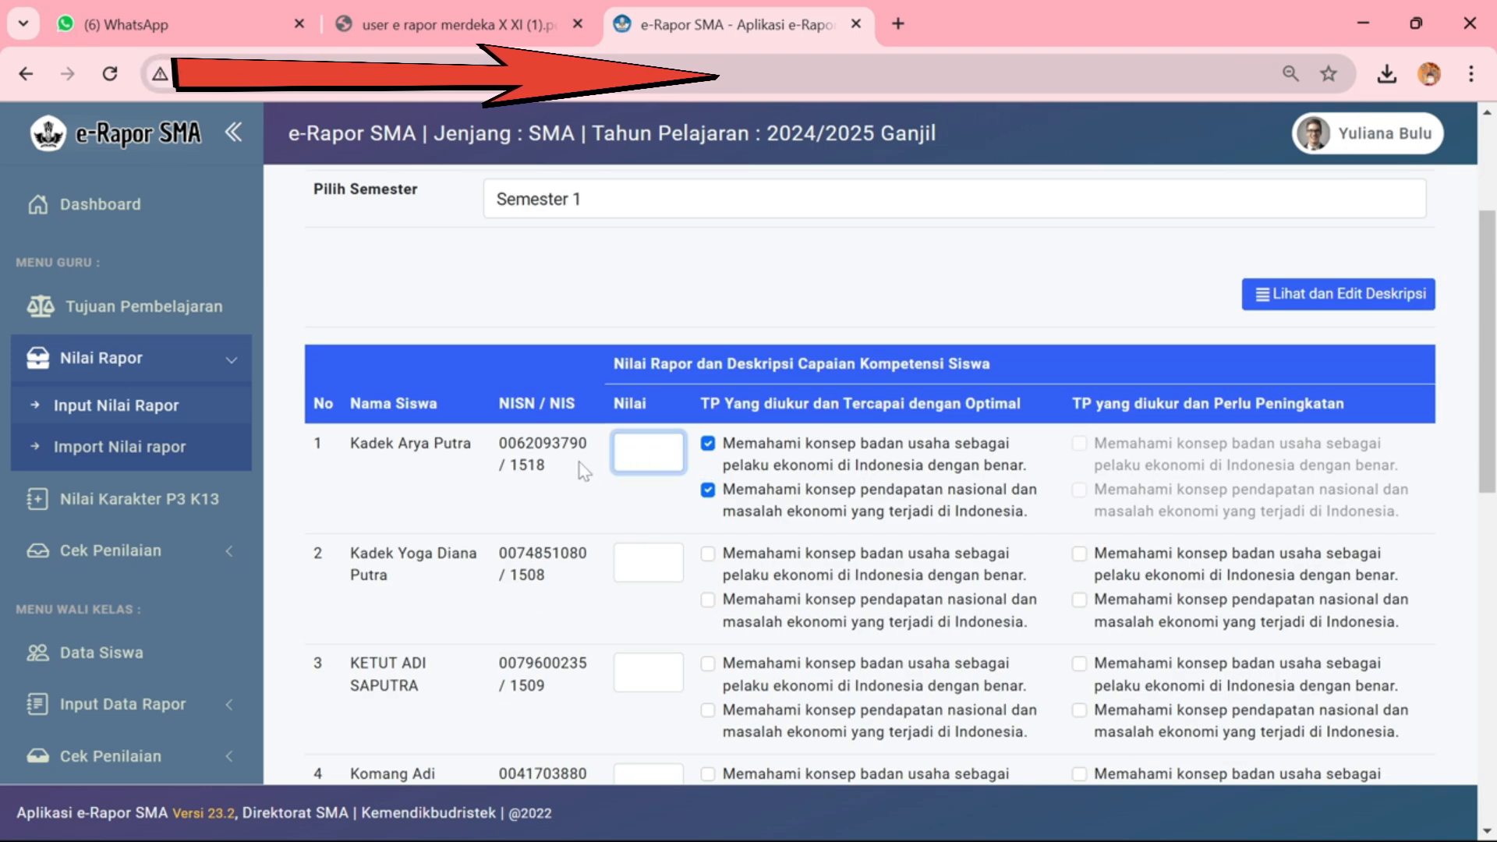
{"action": "left_click", "coordinate": [707, 444]}
{"action": "left_click", "coordinate": [708, 489]}
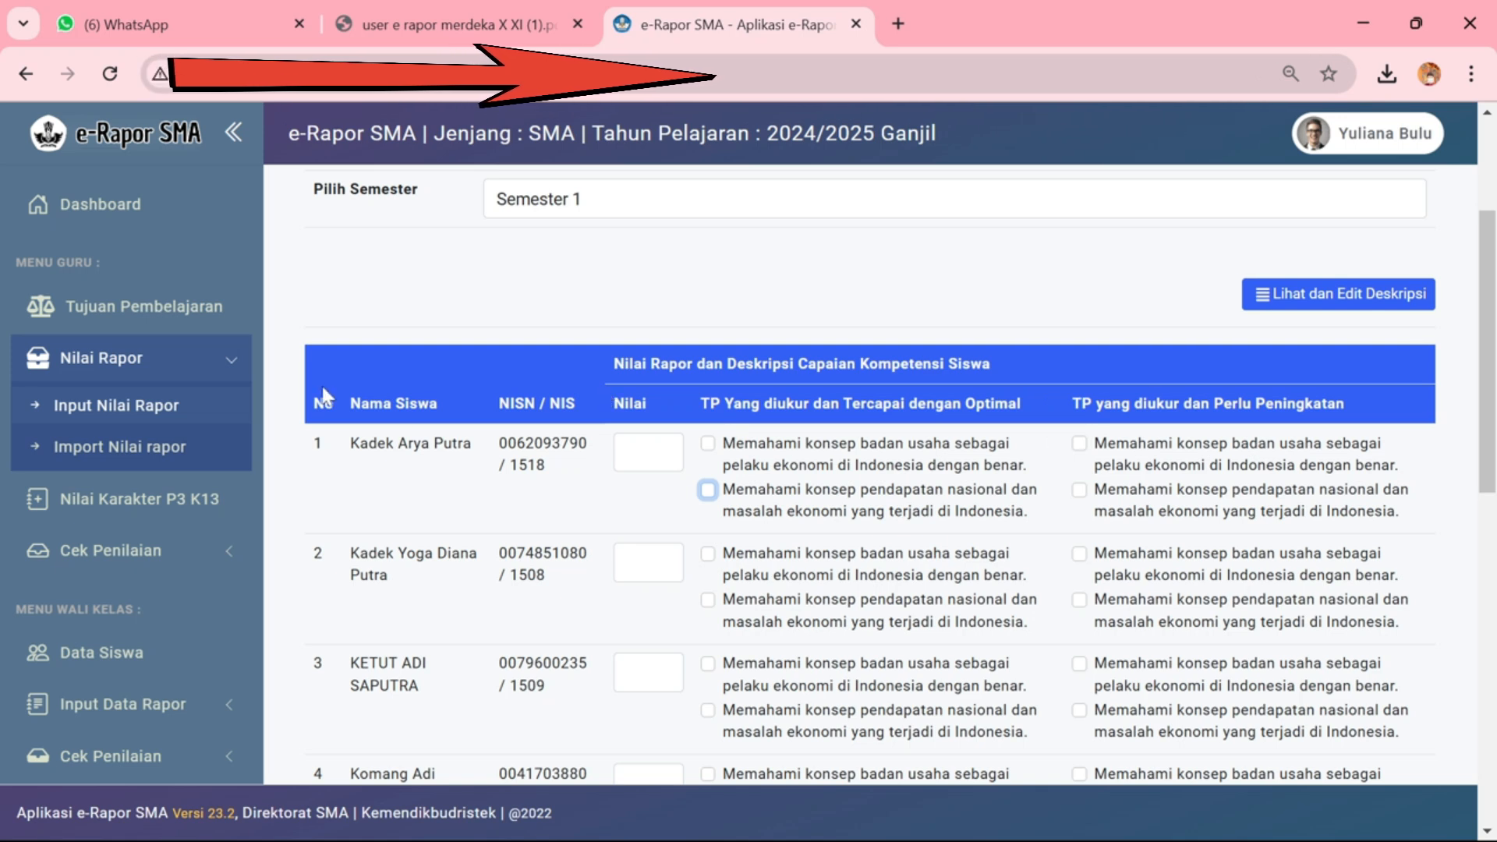
Open the report grade import for class XI Eko, subject Ekonomi, Semester 1
{"action": "left_click", "coordinate": [120, 449]}
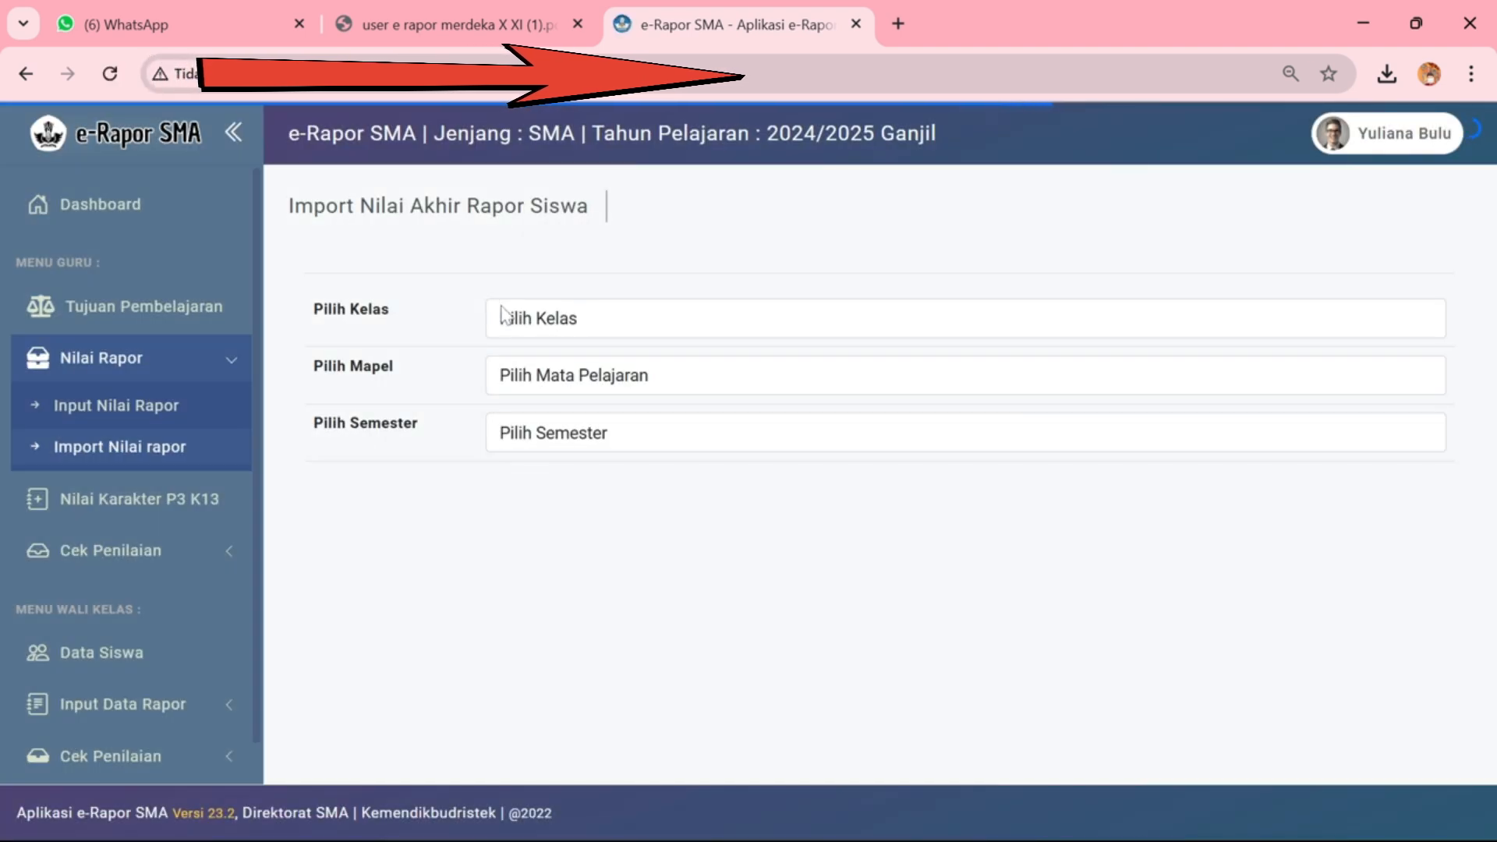
{"action": "left_click", "coordinate": [520, 334]}
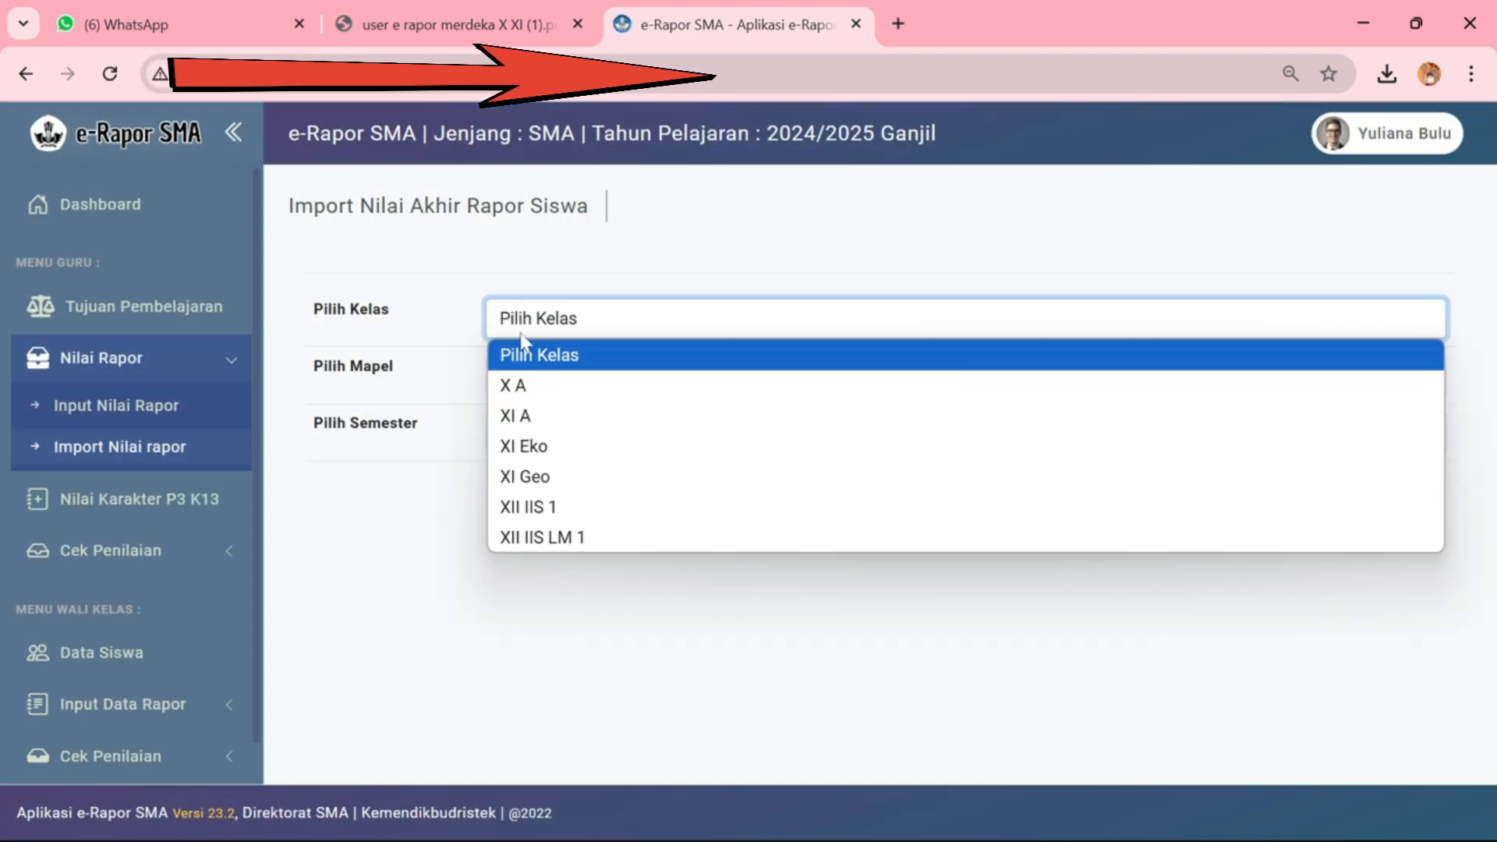
{"action": "left_click", "coordinate": [550, 447]}
{"action": "left_click", "coordinate": [546, 375]}
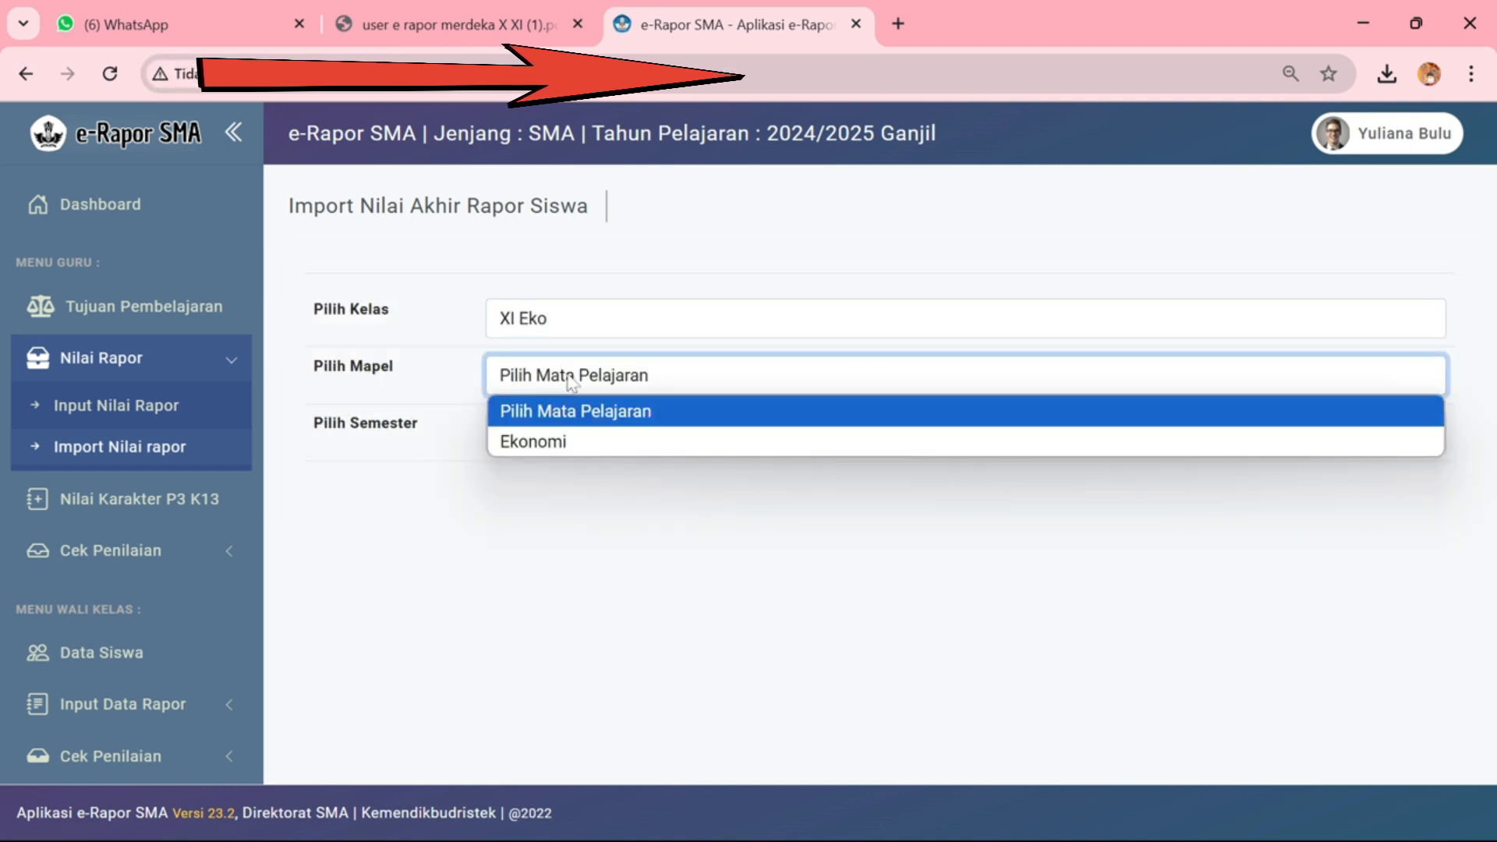
{"action": "left_click", "coordinate": [580, 444]}
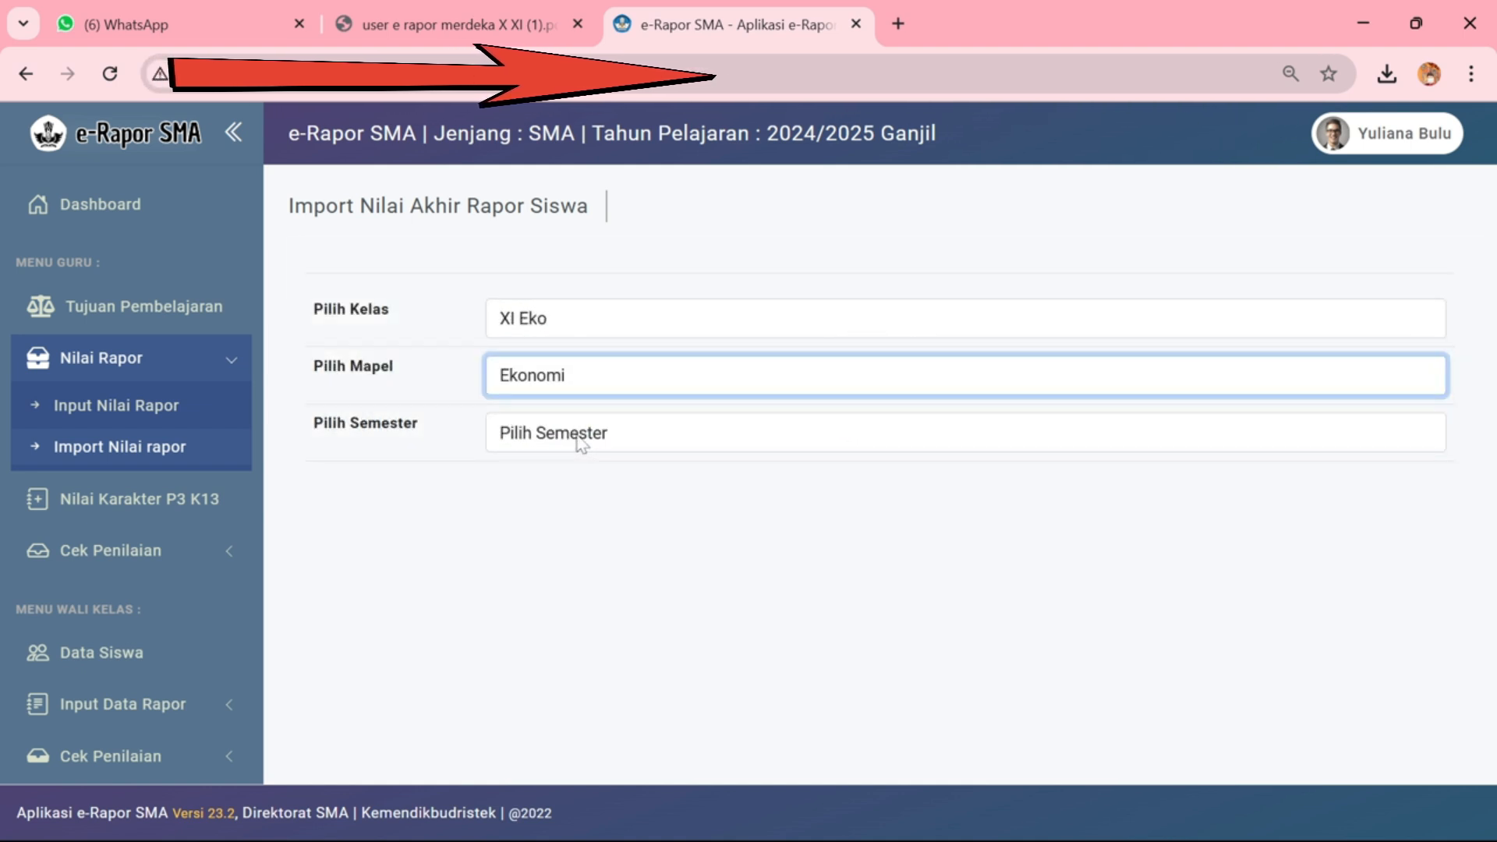
{"action": "left_click", "coordinate": [581, 436]}
{"action": "left_click", "coordinate": [598, 505]}
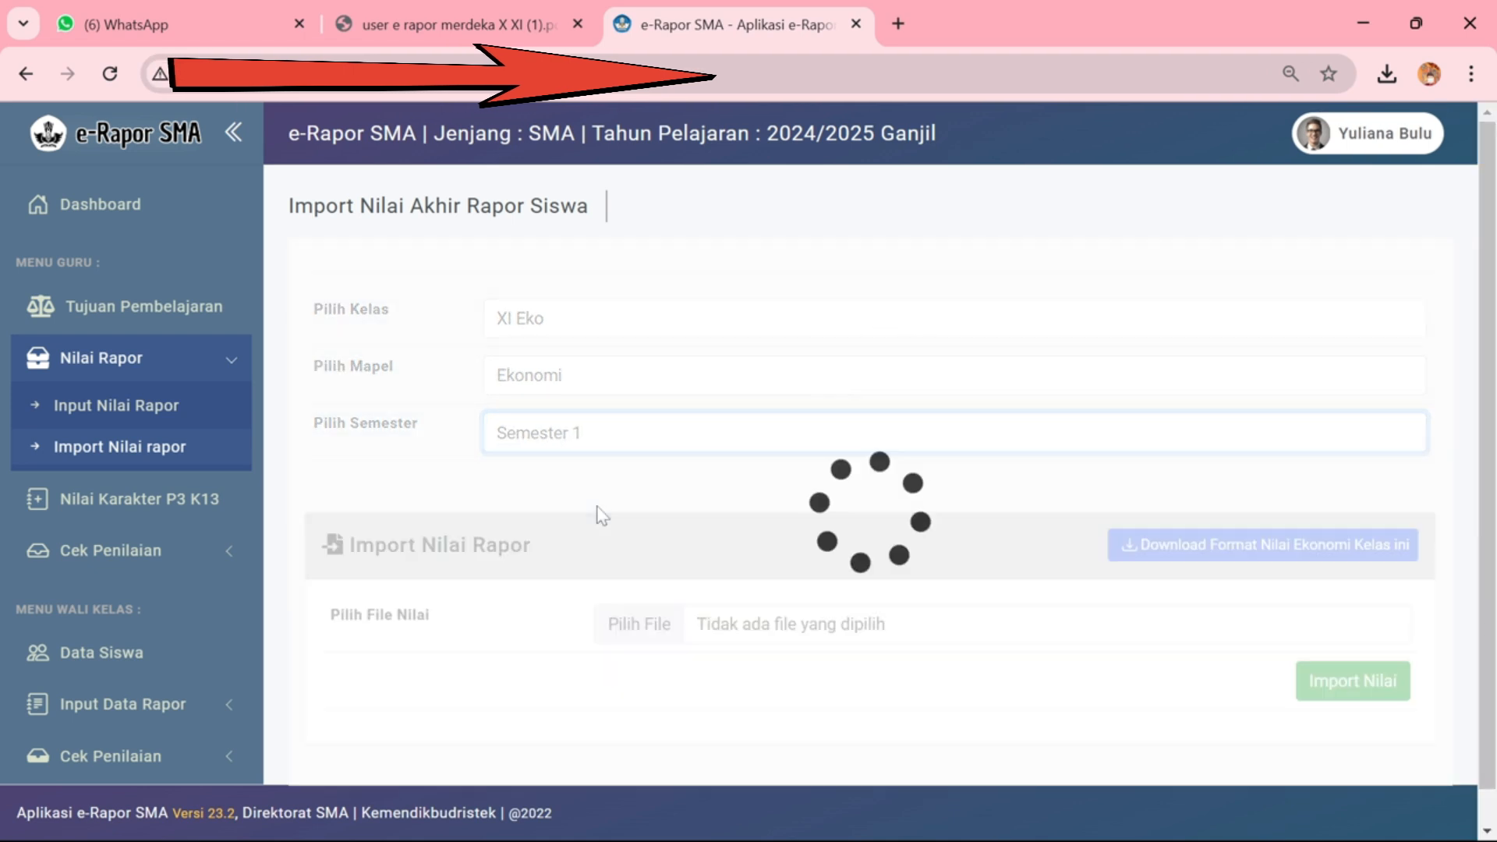
Download the Ekonomi grade import format for this class, accepting the insecure file download
{"action": "scroll", "coordinate": [646, 488], "scroll_direction": "down", "scroll_amount": 1}
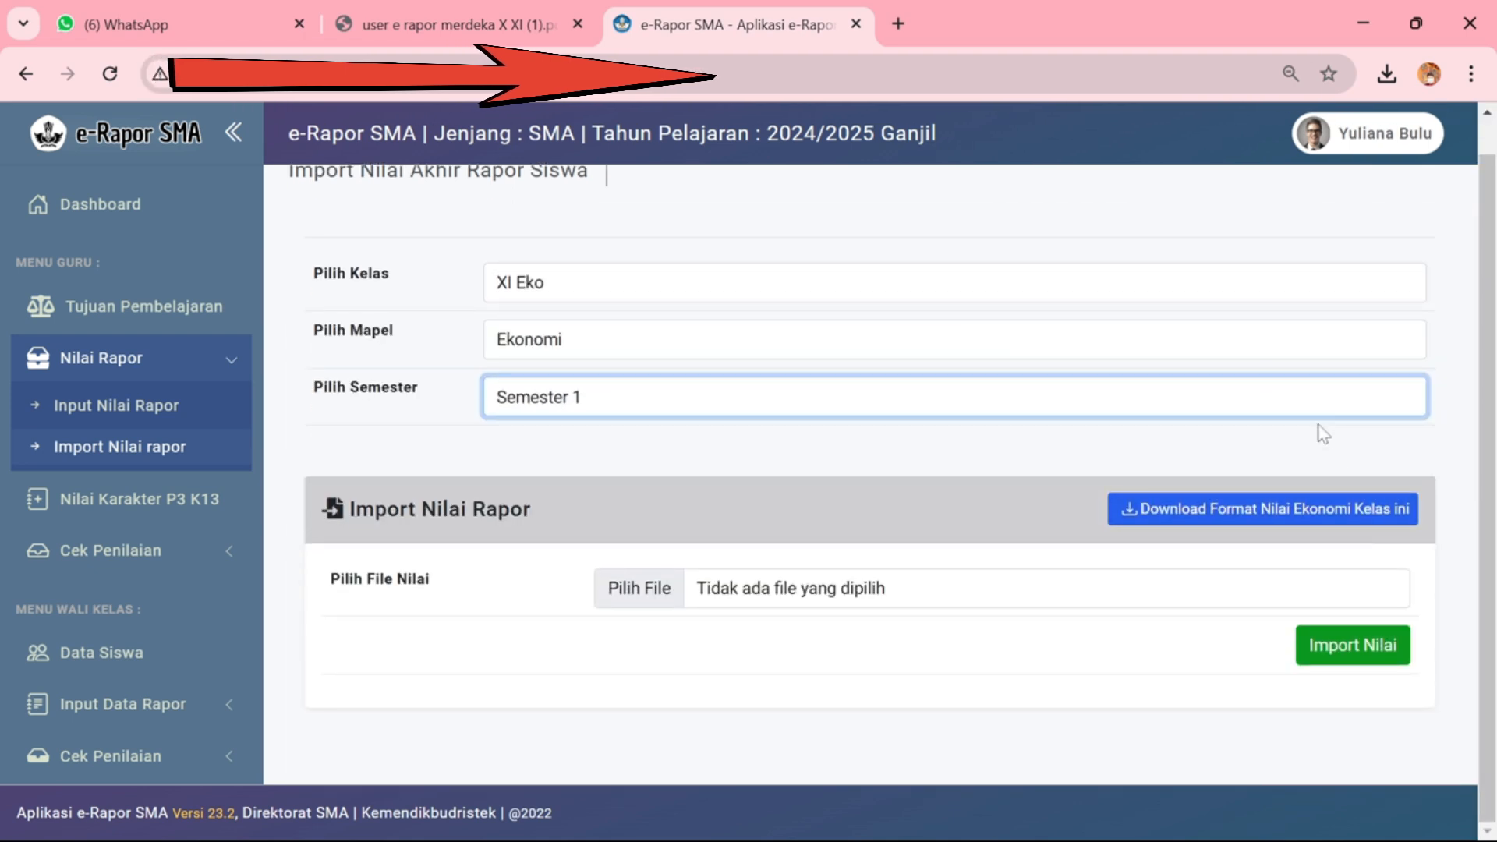
{"action": "left_click", "coordinate": [1186, 516]}
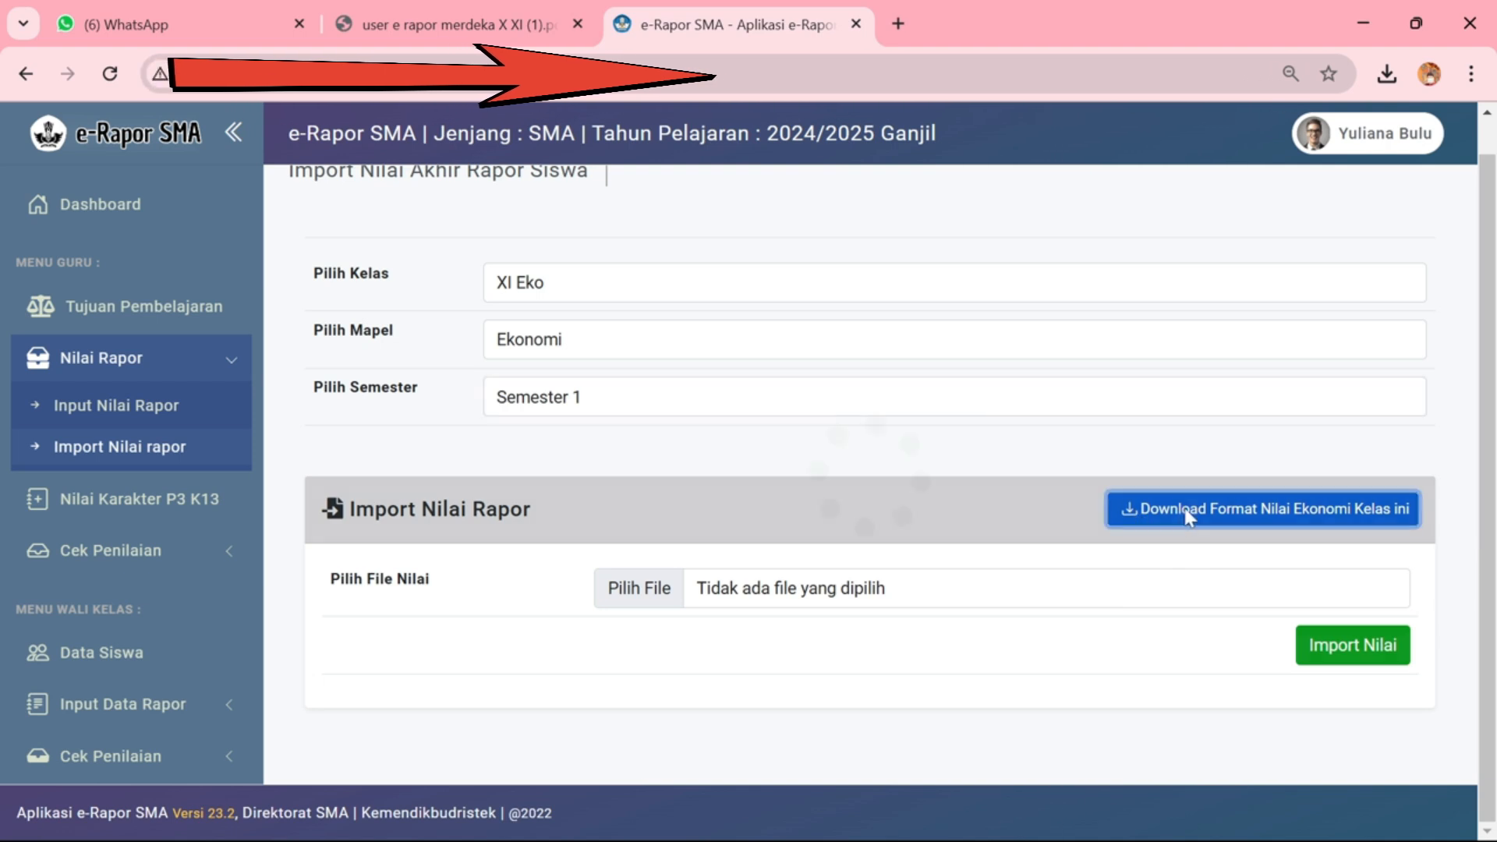
{"action": "left_click", "coordinate": [1160, 147]}
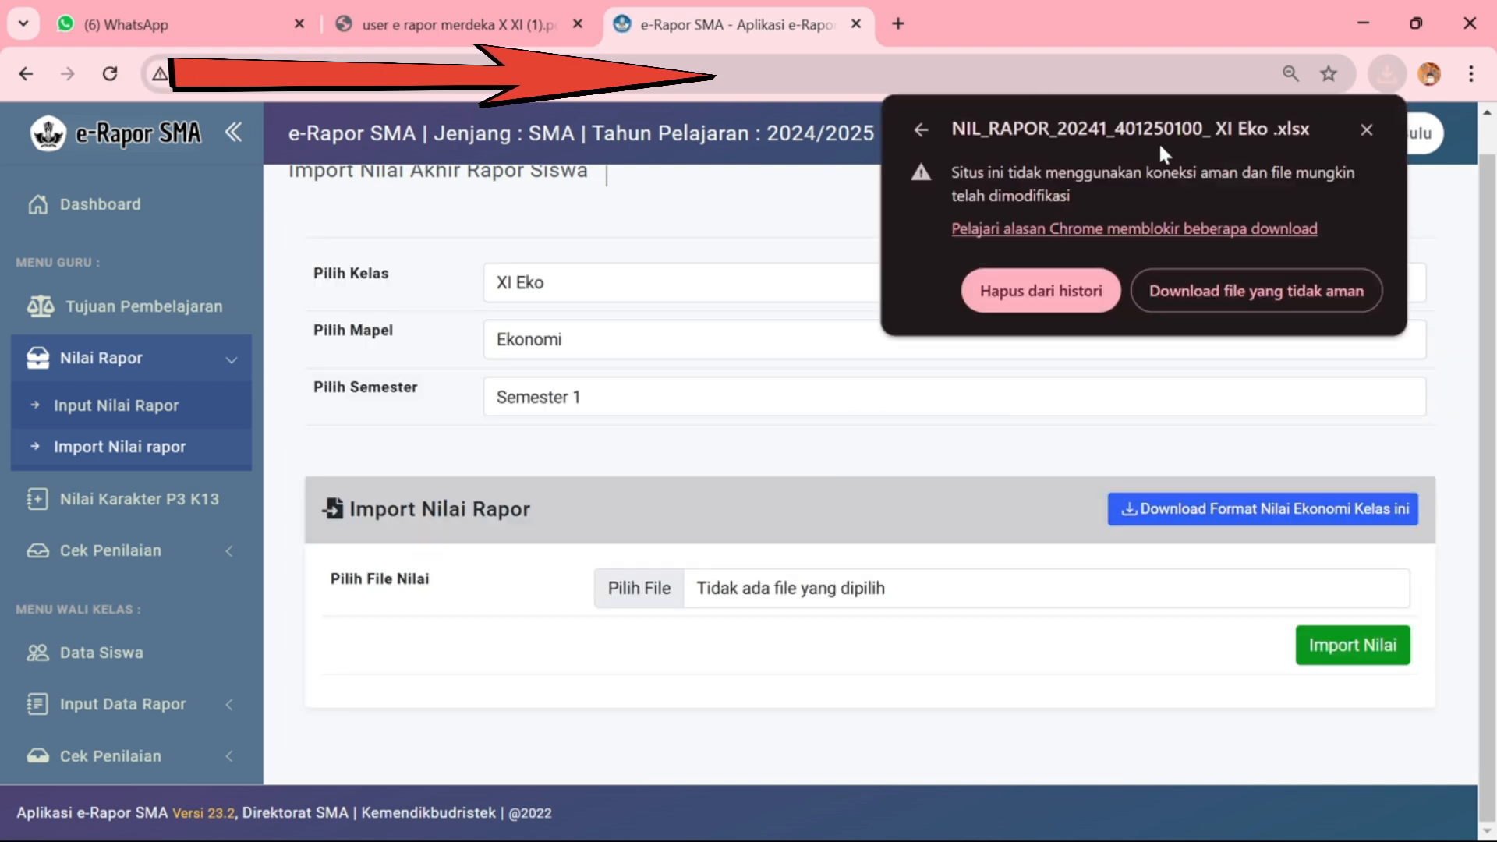
{"action": "left_click", "coordinate": [1197, 312]}
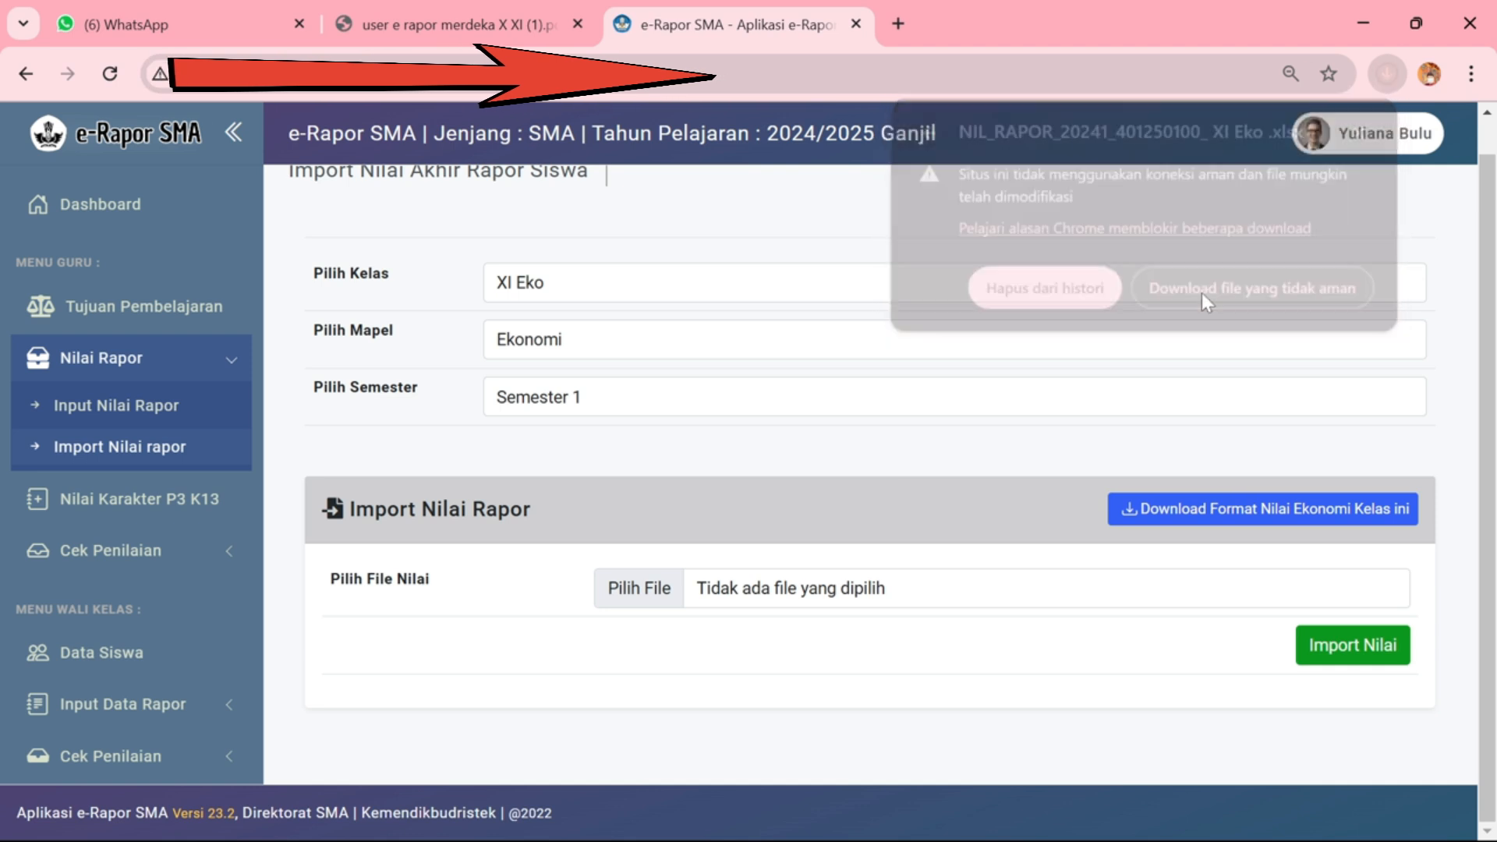
Open the downloaded XI Eko grade format workbook in Excel and enable editing
{"action": "left_click", "coordinate": [1386, 73]}
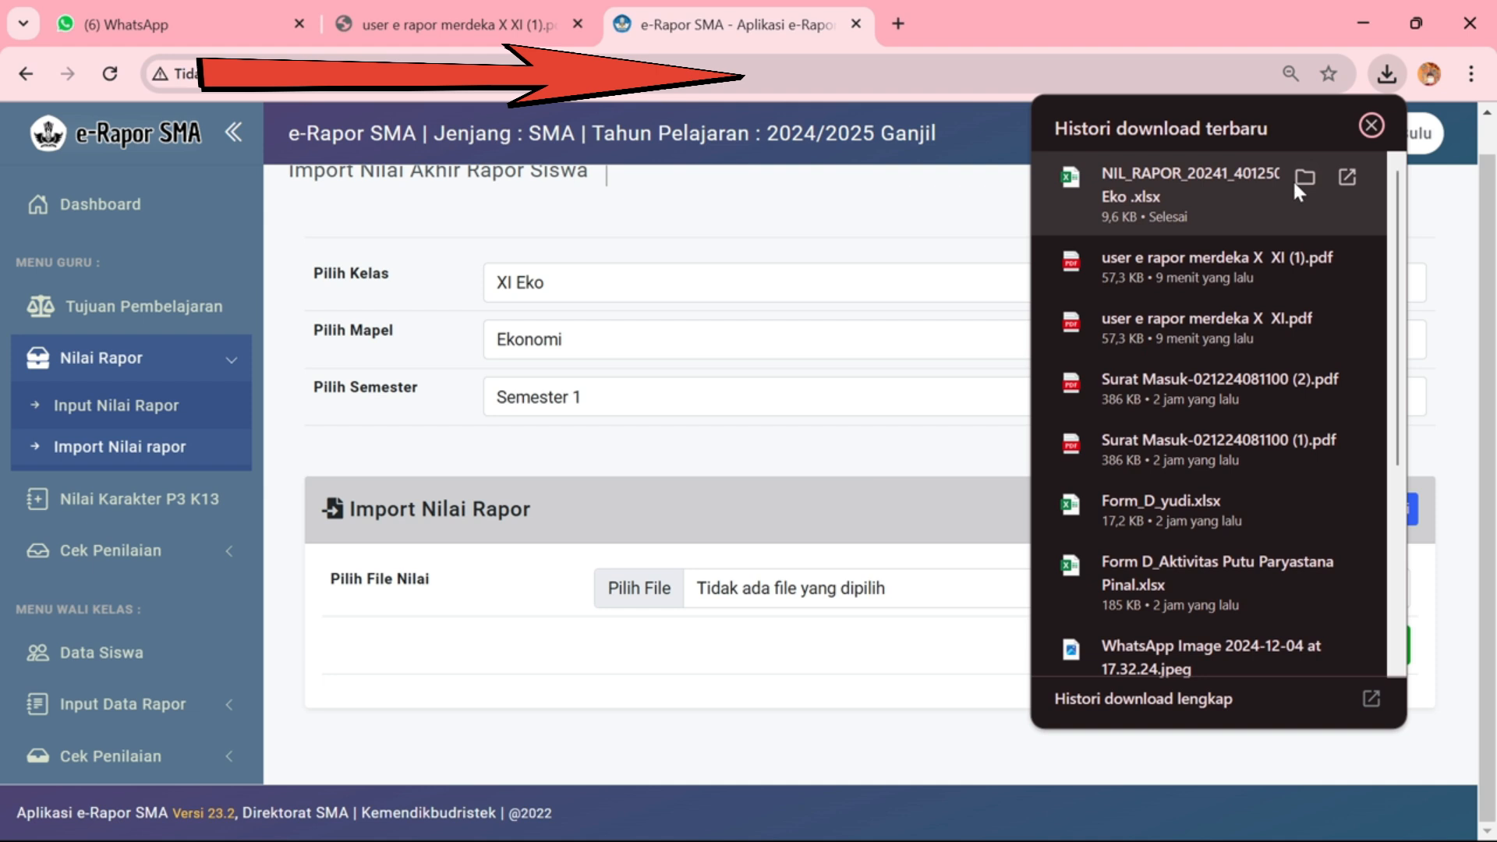
{"action": "left_click", "coordinate": [1232, 178]}
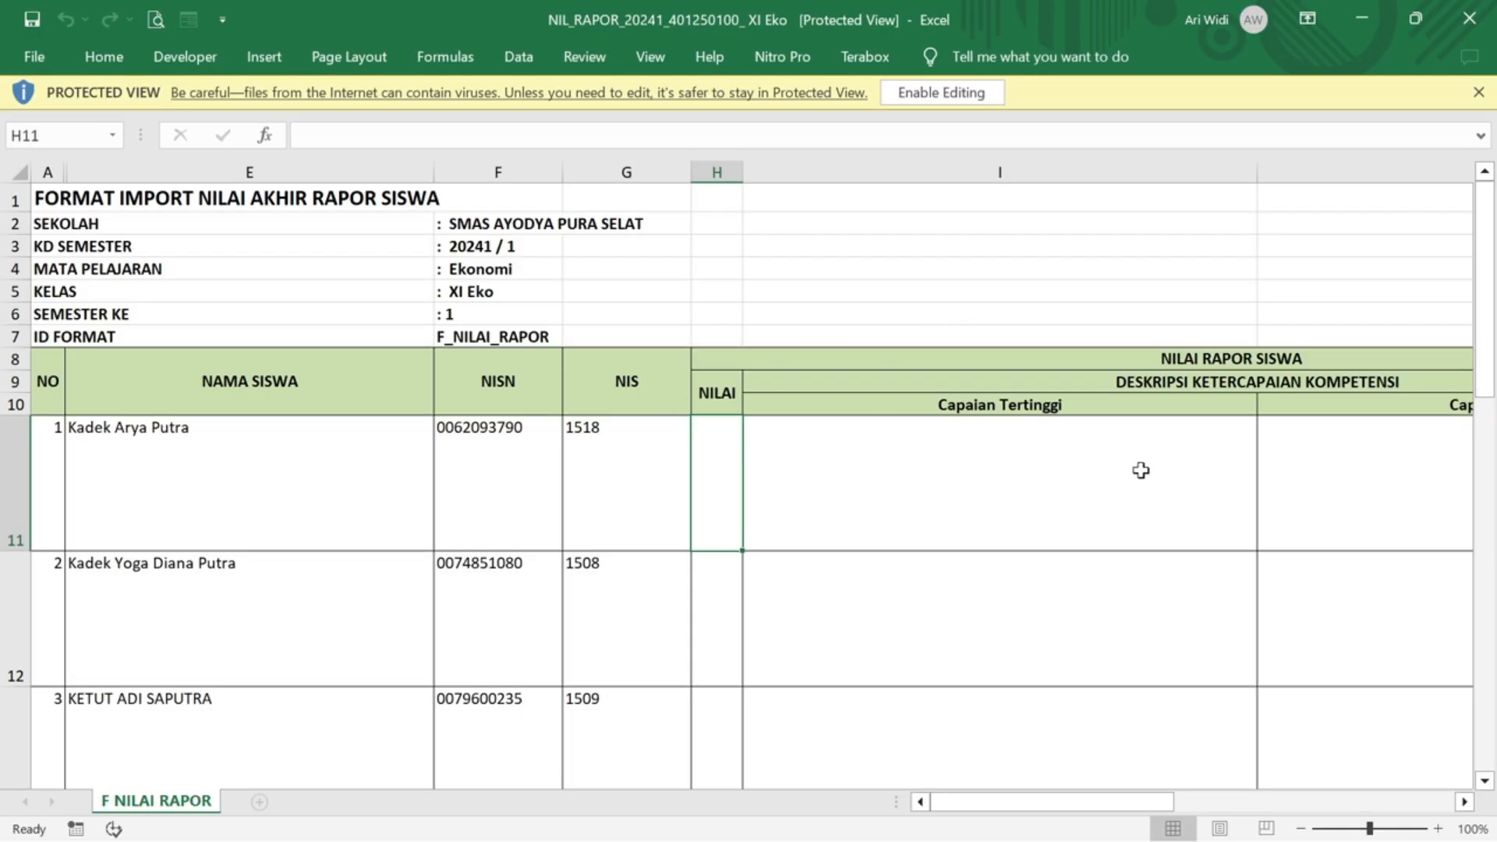
{"action": "left_click", "coordinate": [966, 92]}
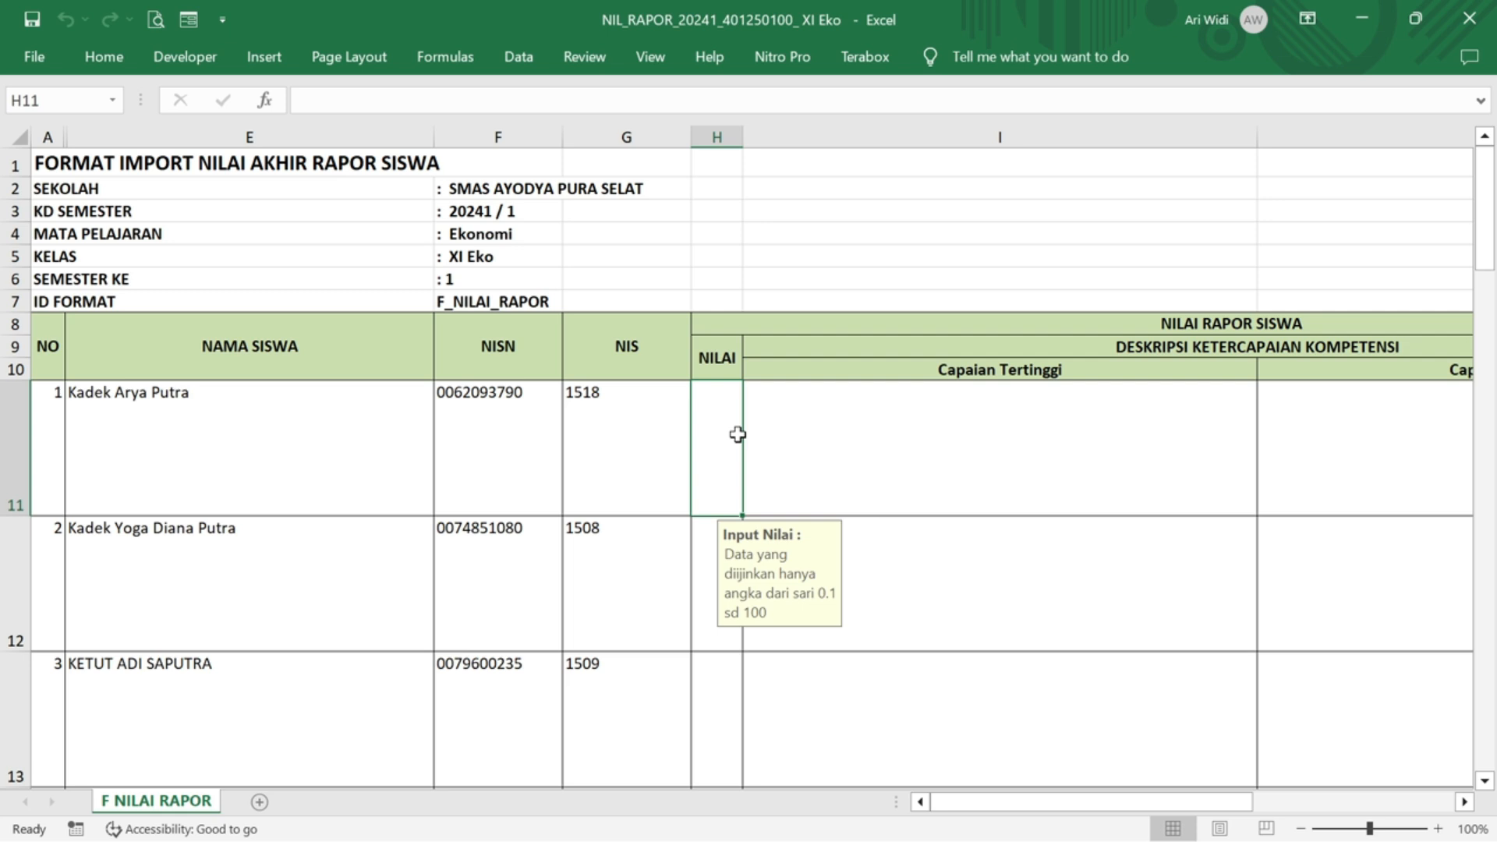
Examine the input notes of the first student's Capaian Tertinggi and lowest achievement description cells, and close the workbook
{"action": "left_click", "coordinate": [961, 466]}
{"action": "left_click", "coordinate": [1331, 441]}
{"action": "left_click", "coordinate": [1050, 509]}
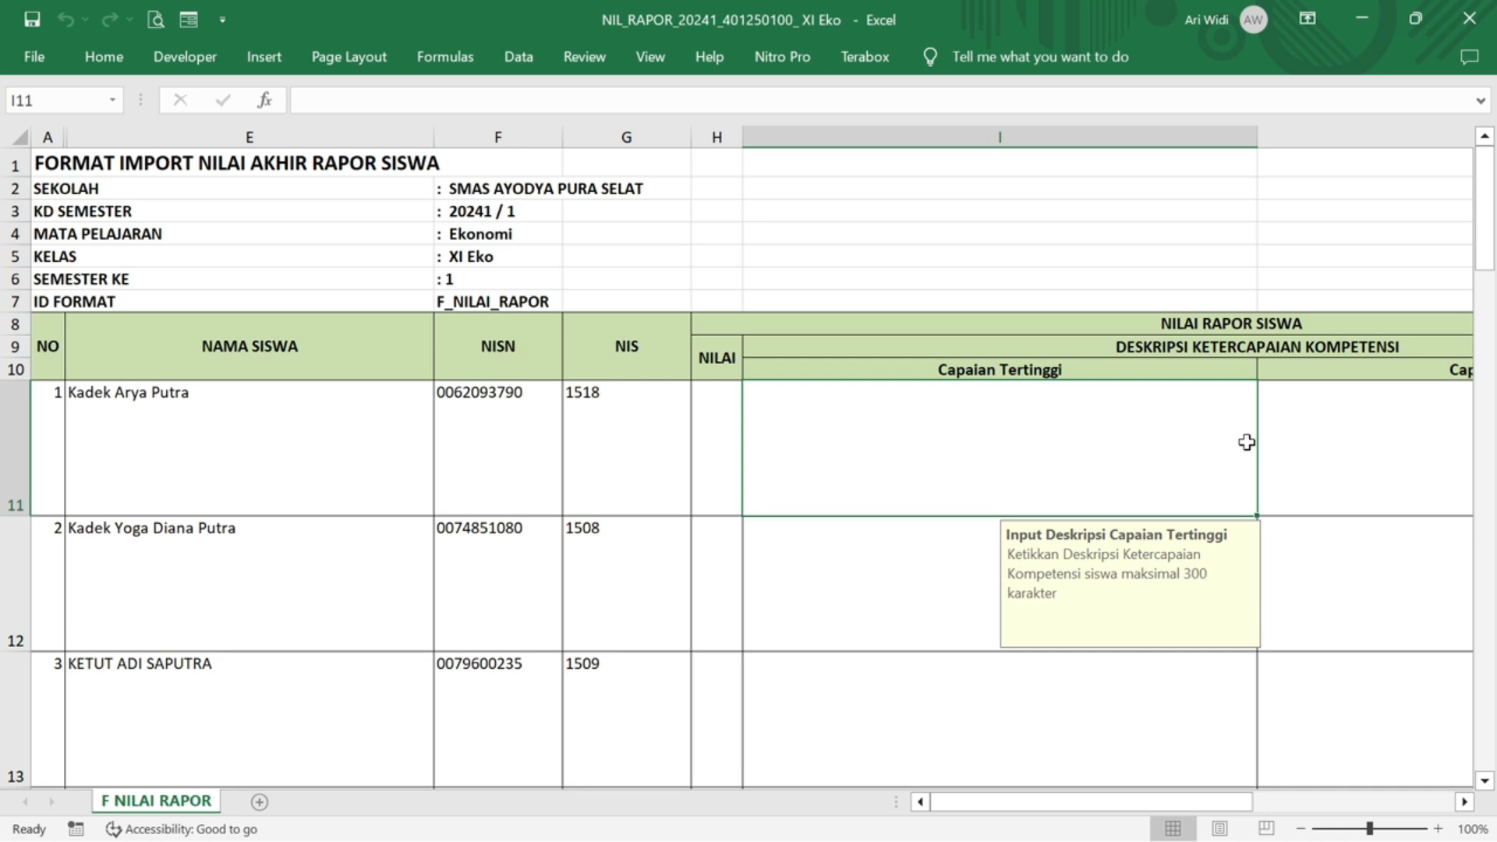
{"action": "left_click", "coordinate": [1336, 436]}
{"action": "left_click", "coordinate": [1198, 436]}
{"action": "left_click", "coordinate": [1313, 414]}
{"action": "left_click", "coordinate": [1181, 440]}
{"action": "left_click", "coordinate": [1283, 431]}
{"action": "left_click", "coordinate": [1214, 428]}
{"action": "left_click", "coordinate": [1310, 406]}
{"action": "left_click", "coordinate": [1183, 428]}
{"action": "left_click", "coordinate": [1294, 406]}
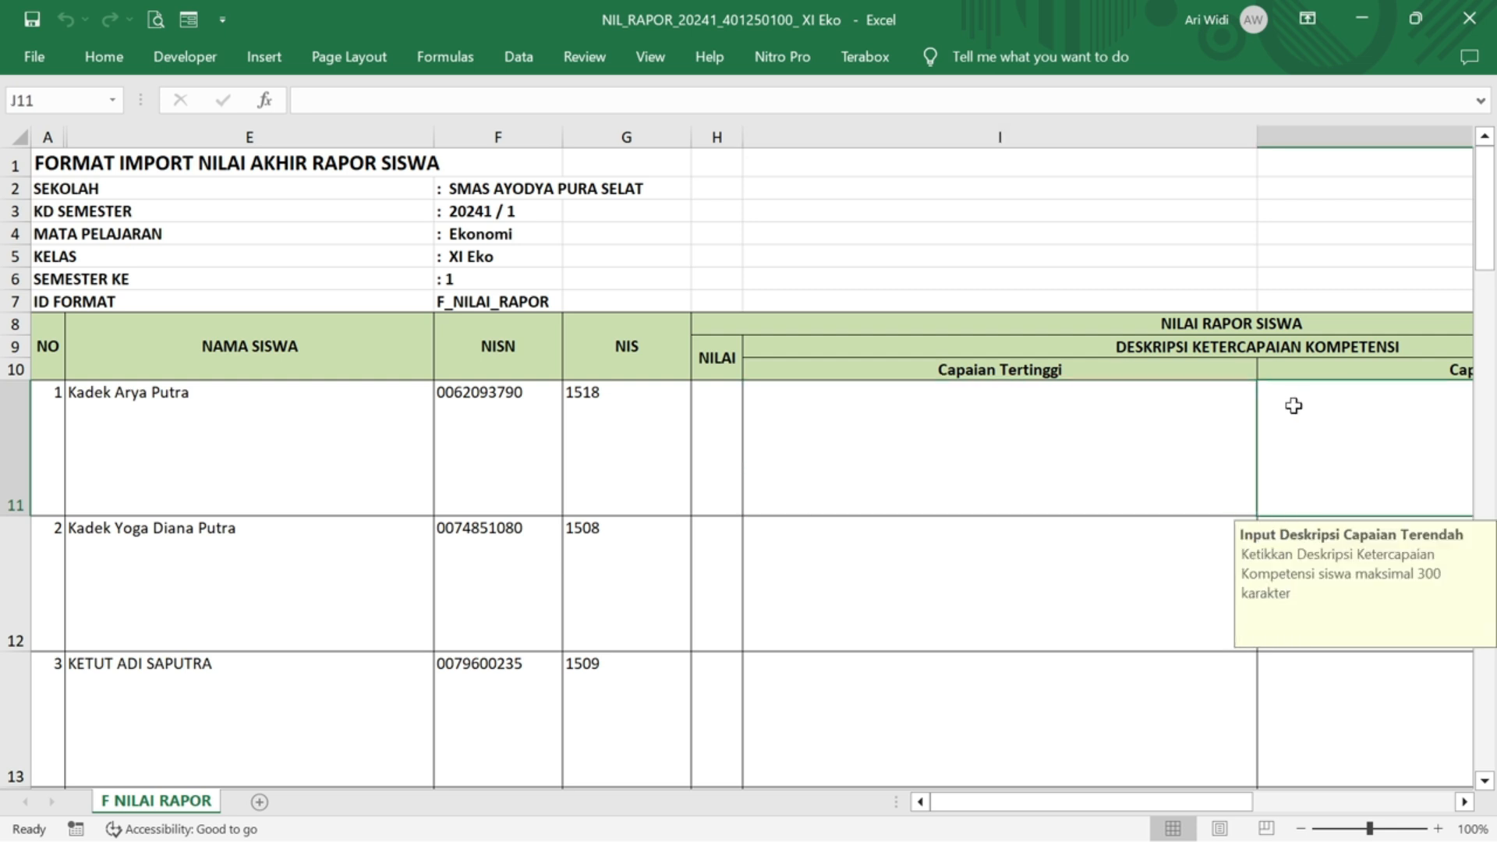
{"action": "left_click", "coordinate": [1470, 19]}
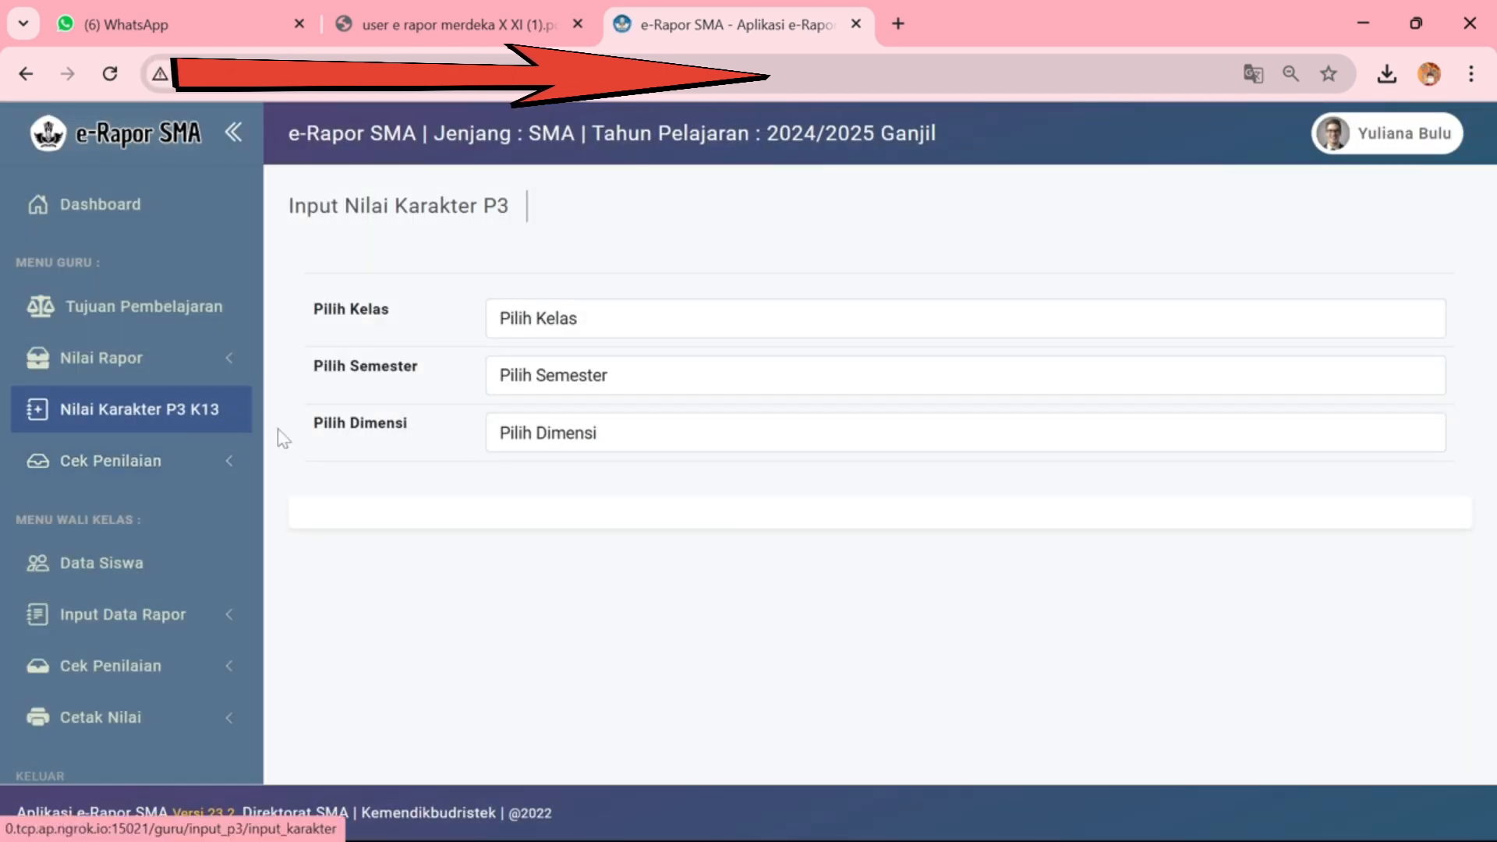
Display the P3 character grades for class XI A, Semester 1, dimension Beriman, Bertakwa Kepada Tuhan Yang Maha Esa, dan Berakhlak Mulia
{"action": "left_click", "coordinate": [601, 323]}
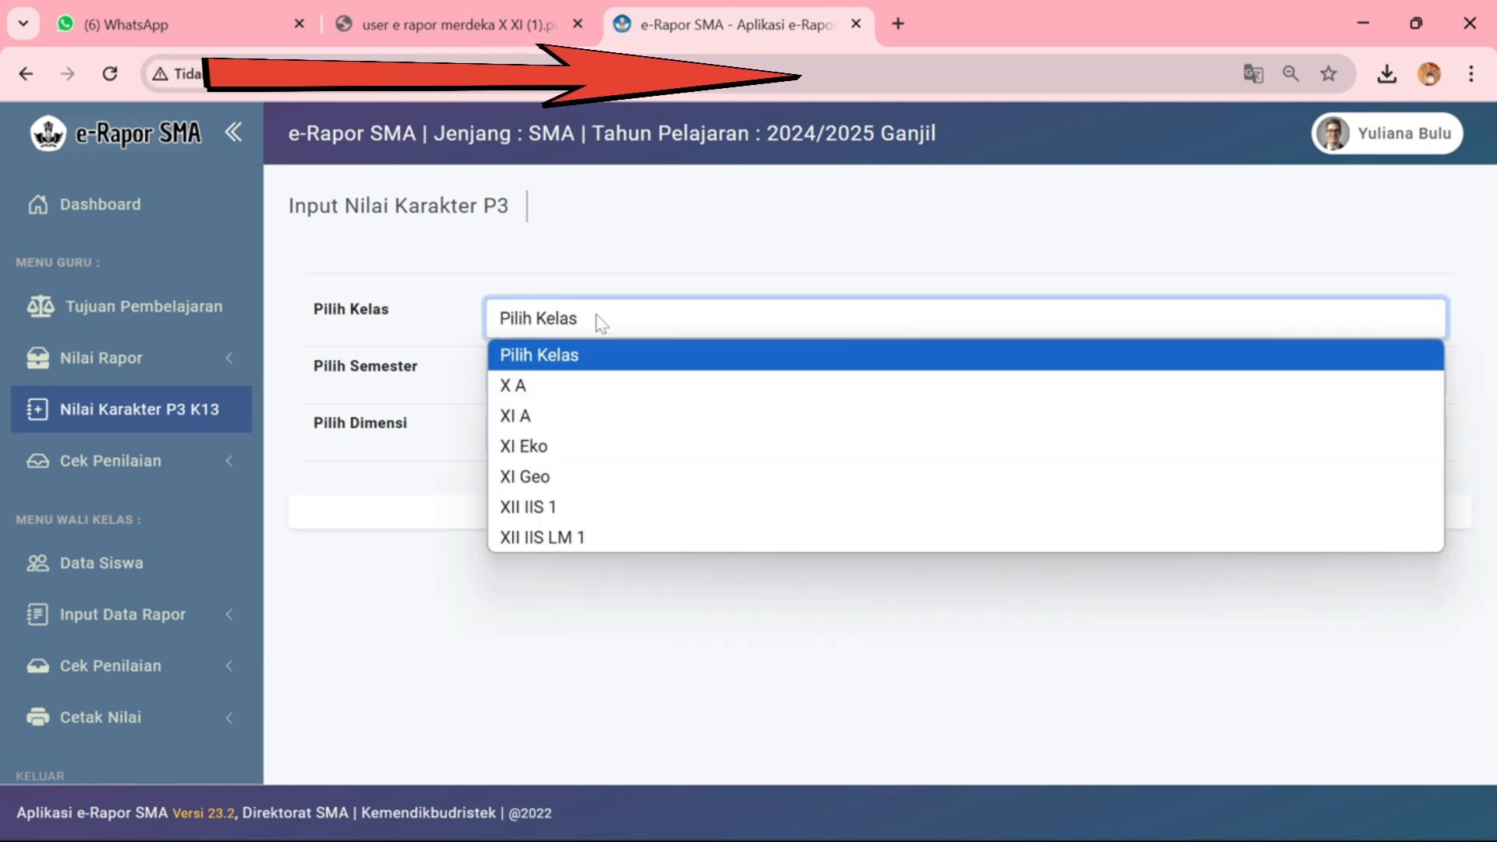
{"action": "left_click", "coordinate": [625, 415]}
{"action": "left_click", "coordinate": [626, 390]}
{"action": "left_click", "coordinate": [635, 440]}
{"action": "left_click", "coordinate": [638, 436]}
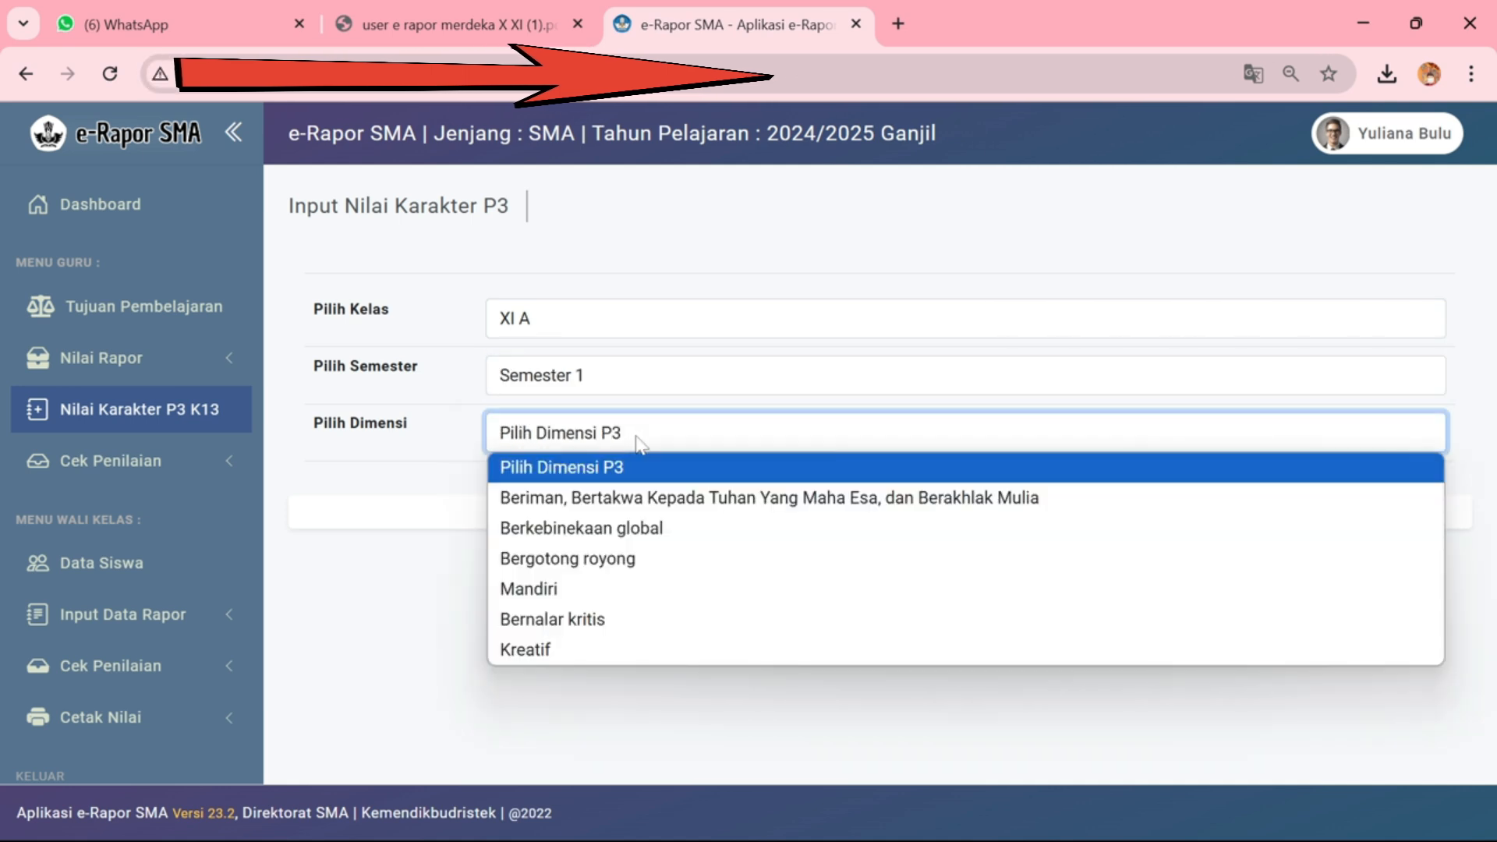
{"action": "left_click", "coordinate": [635, 511]}
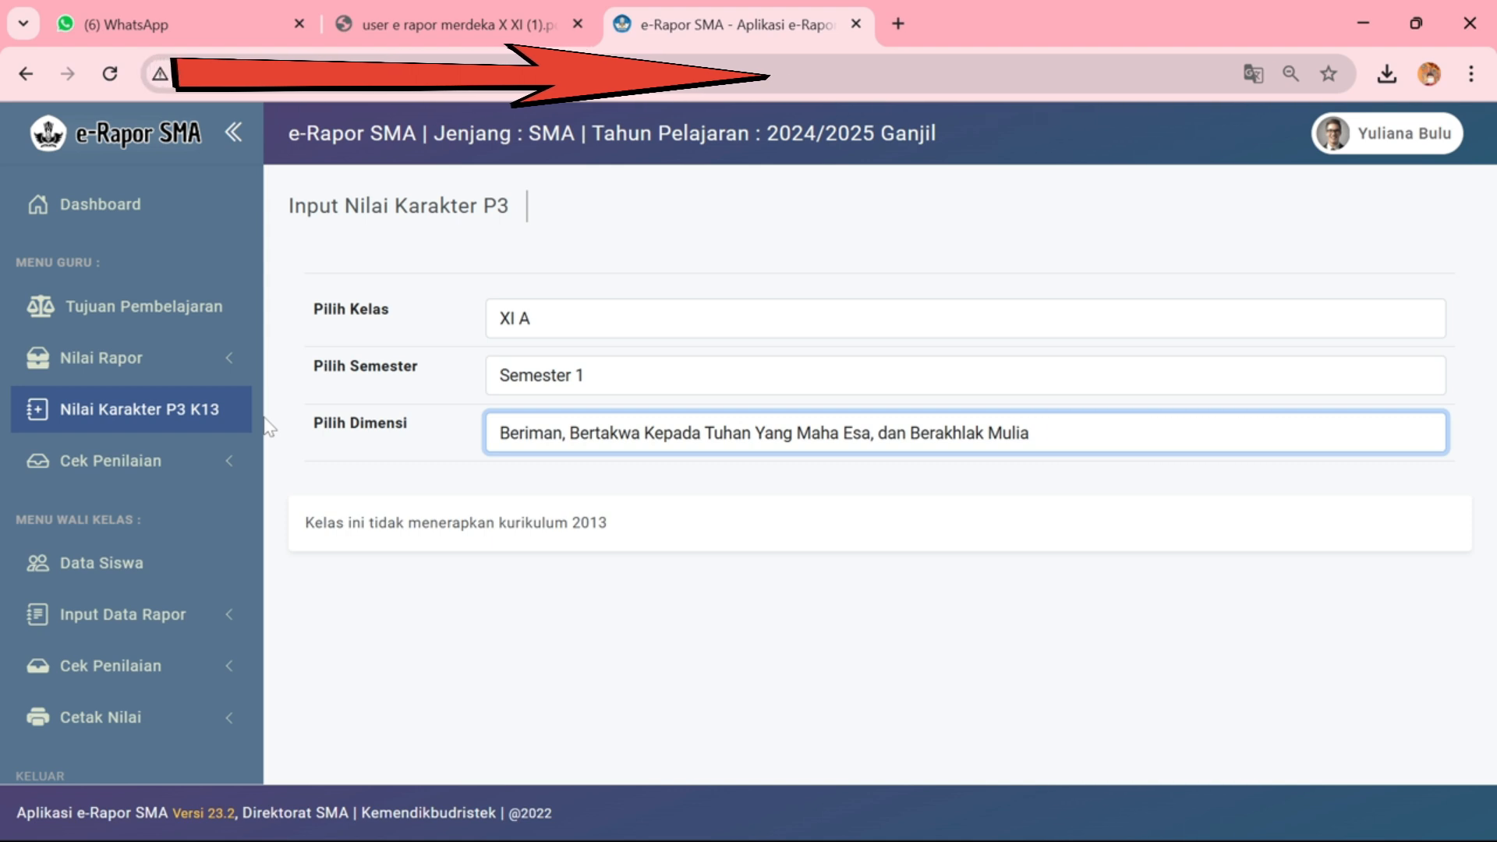
Check the teacher's assessment status, and display the report grade achievement for class X A in Ekonomi
{"action": "left_click", "coordinate": [148, 467]}
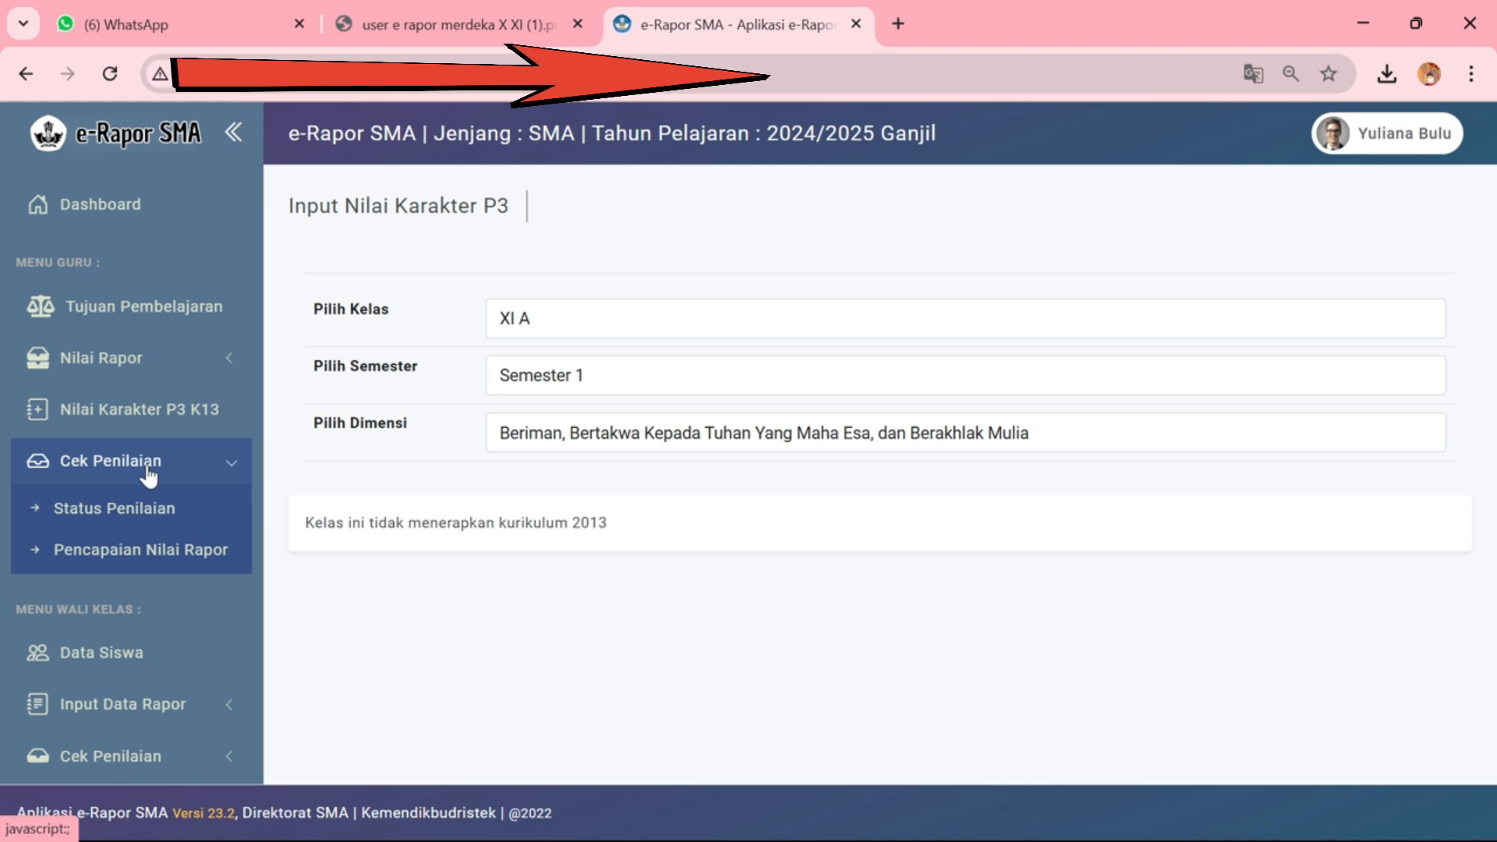
{"action": "left_click", "coordinate": [150, 516]}
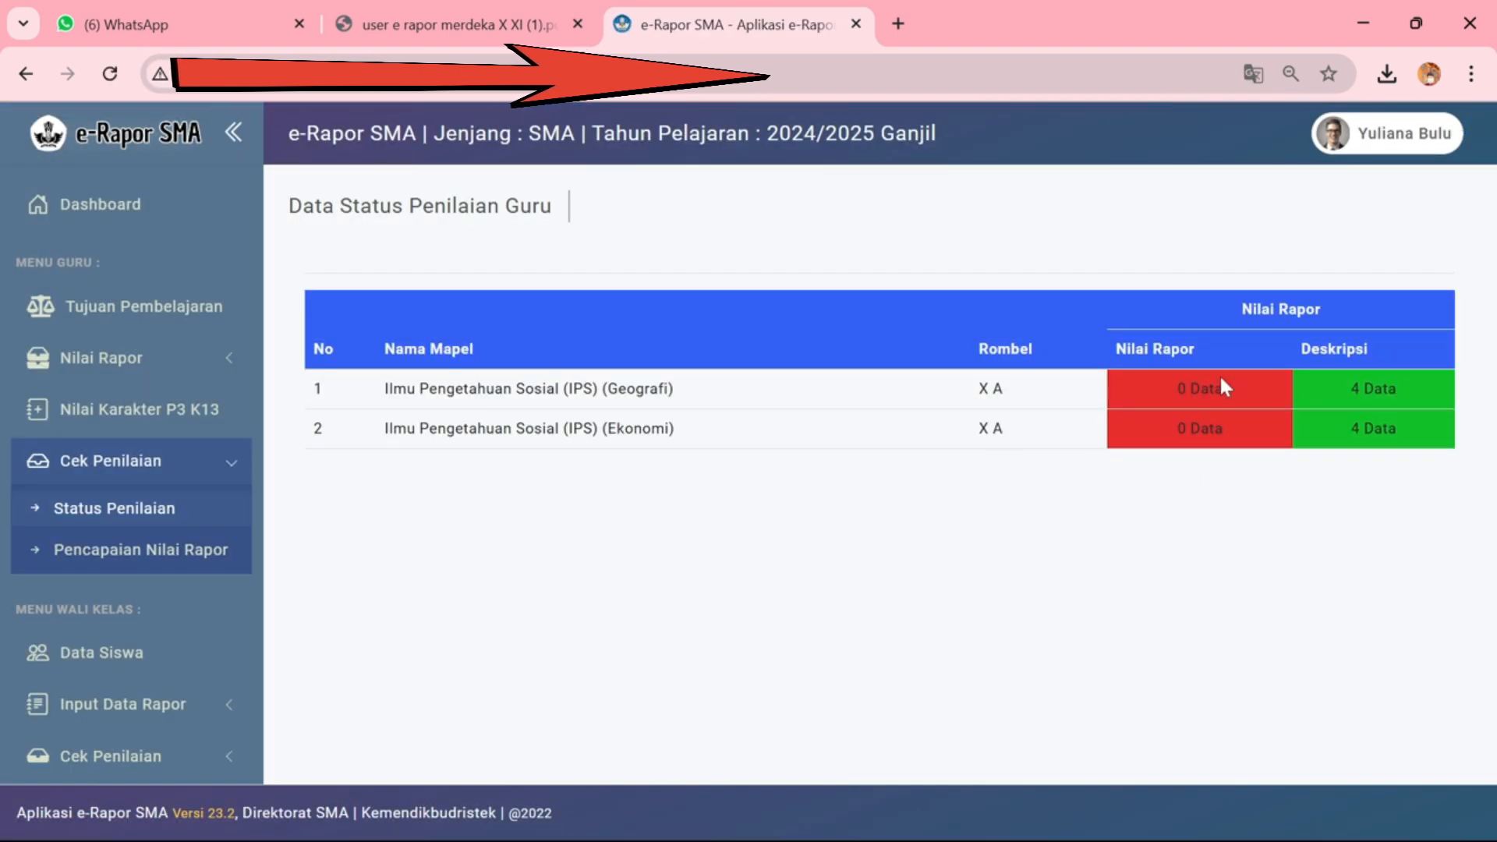
{"action": "left_click", "coordinate": [161, 549]}
{"action": "left_click", "coordinate": [620, 320]}
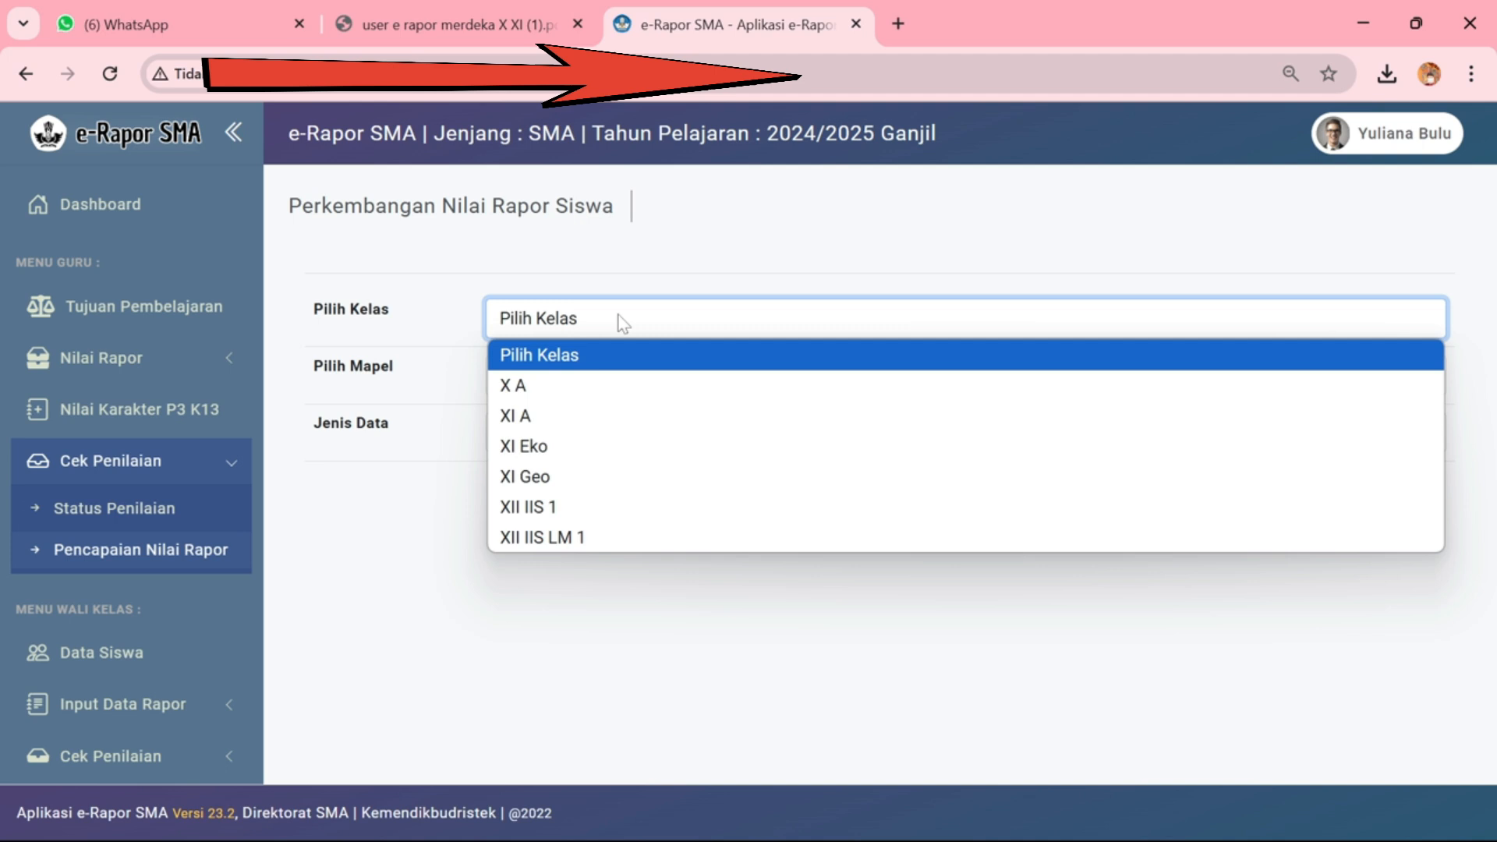
{"action": "left_click", "coordinate": [622, 390]}
{"action": "left_click", "coordinate": [624, 385]}
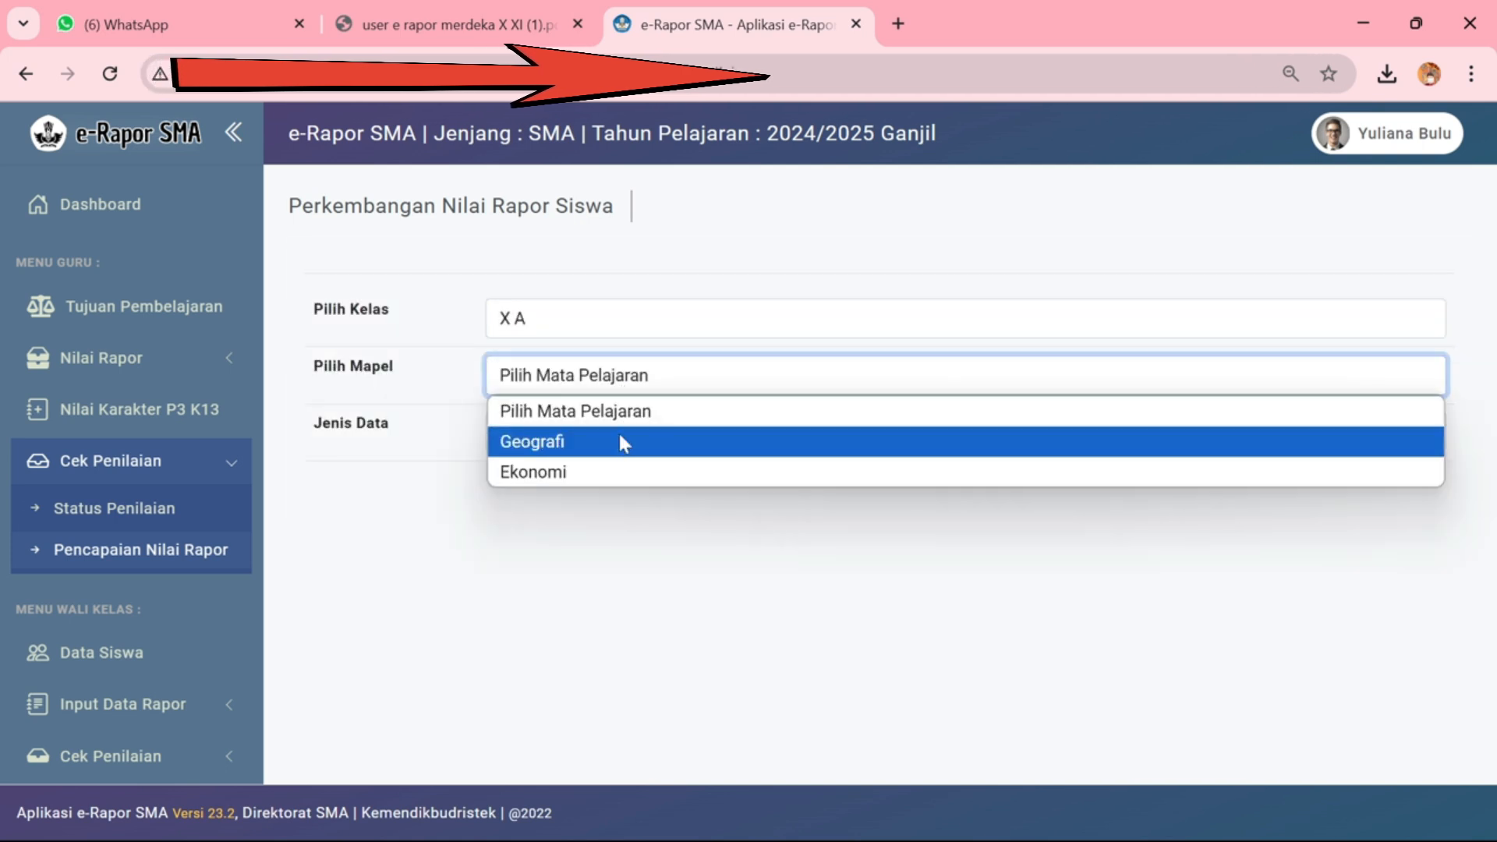
{"action": "left_click", "coordinate": [622, 472]}
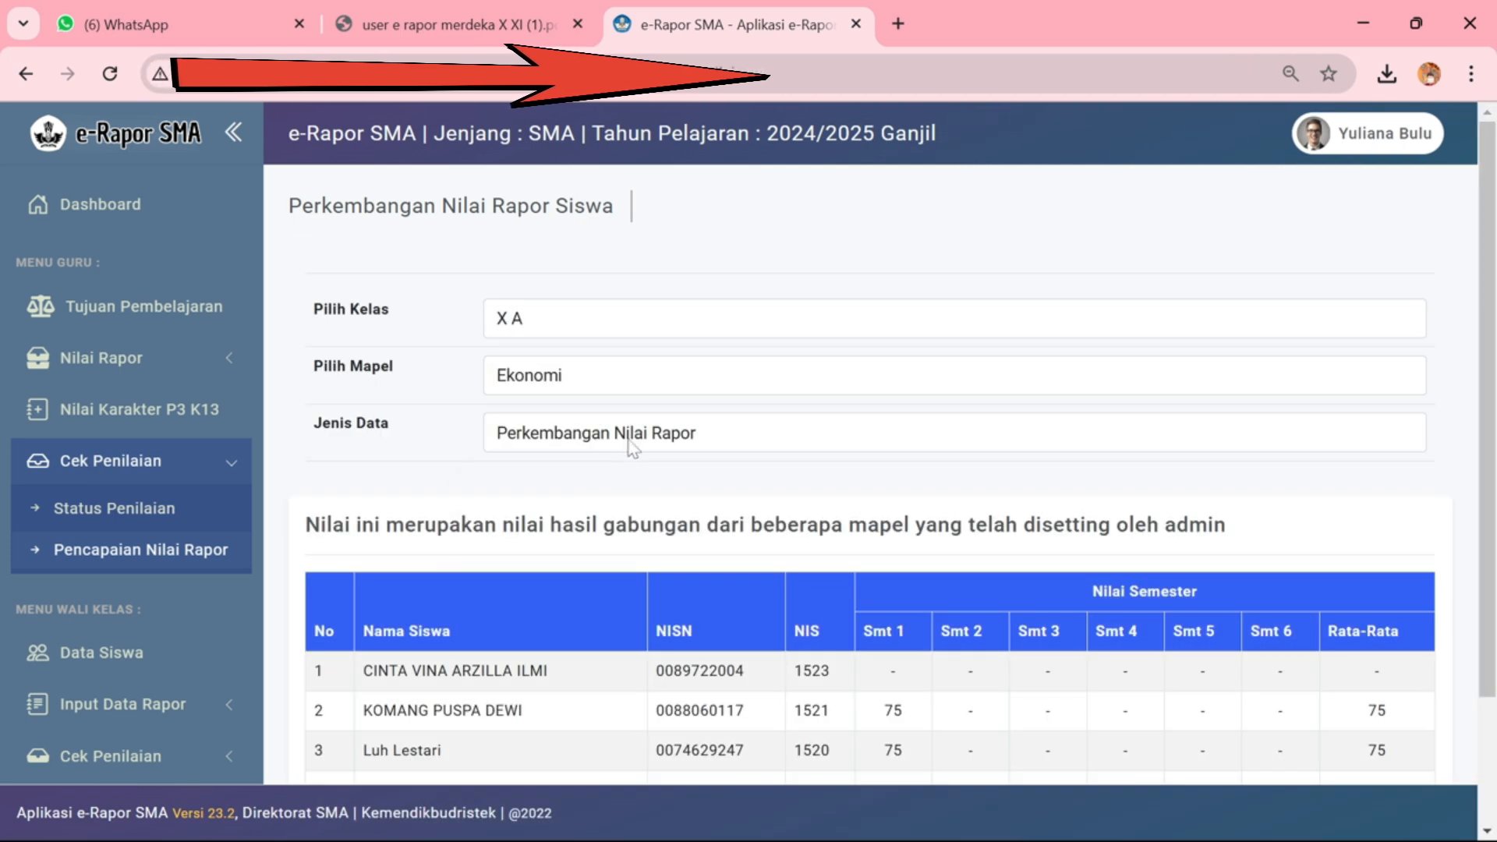
Switch the class X A data type to Perkembangan Deskripsi Rapor and read through the students' competency descriptions
{"action": "left_click", "coordinate": [631, 448]}
{"action": "left_click", "coordinate": [638, 499]}
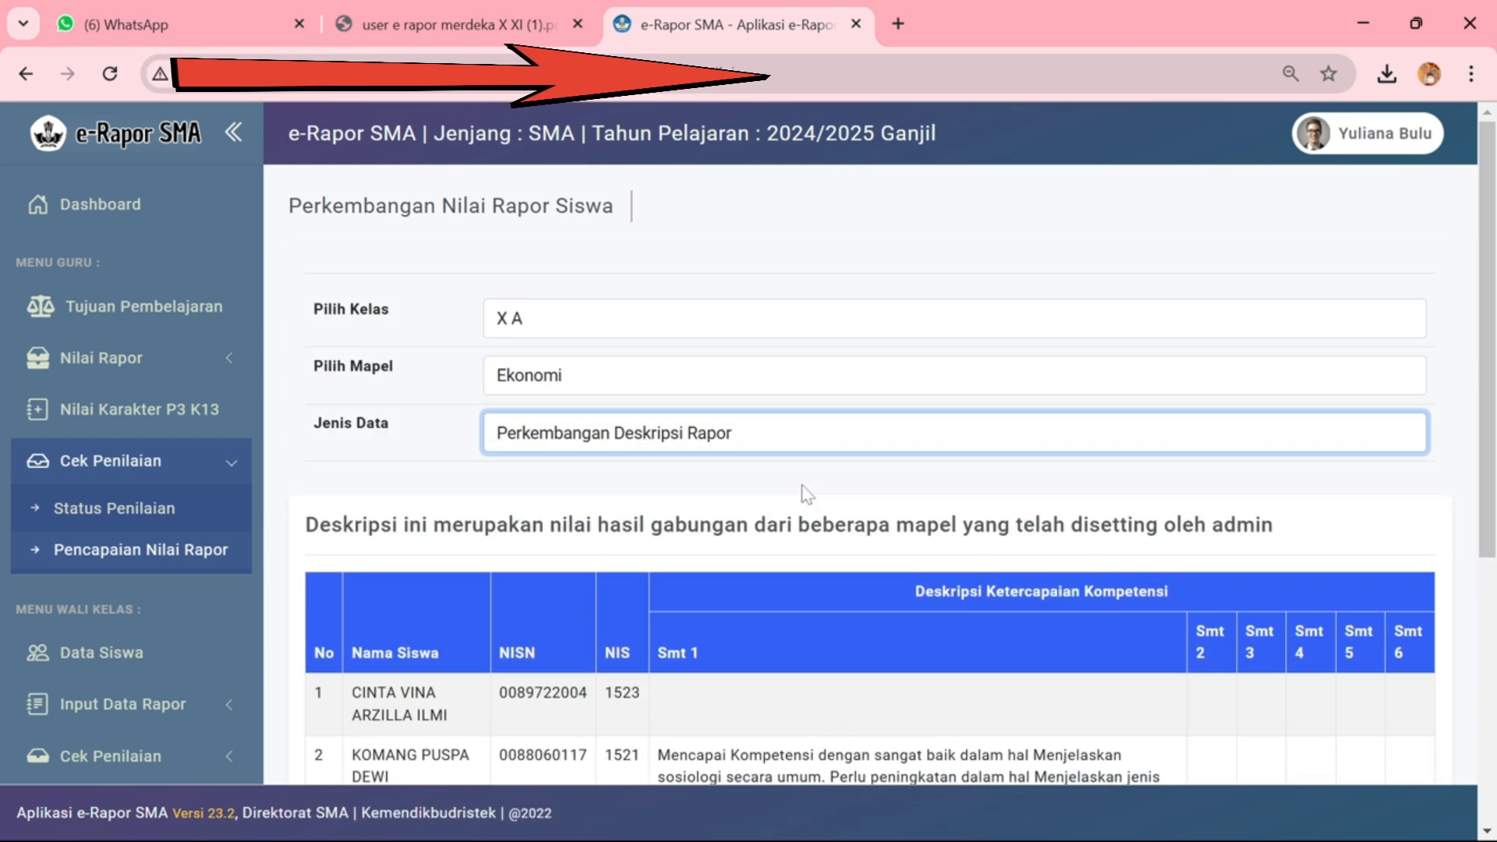
{"action": "scroll", "coordinate": [802, 492], "scroll_direction": "down", "scroll_amount": 5}
{"action": "scroll", "coordinate": [846, 499], "scroll_direction": "up", "scroll_amount": 3}
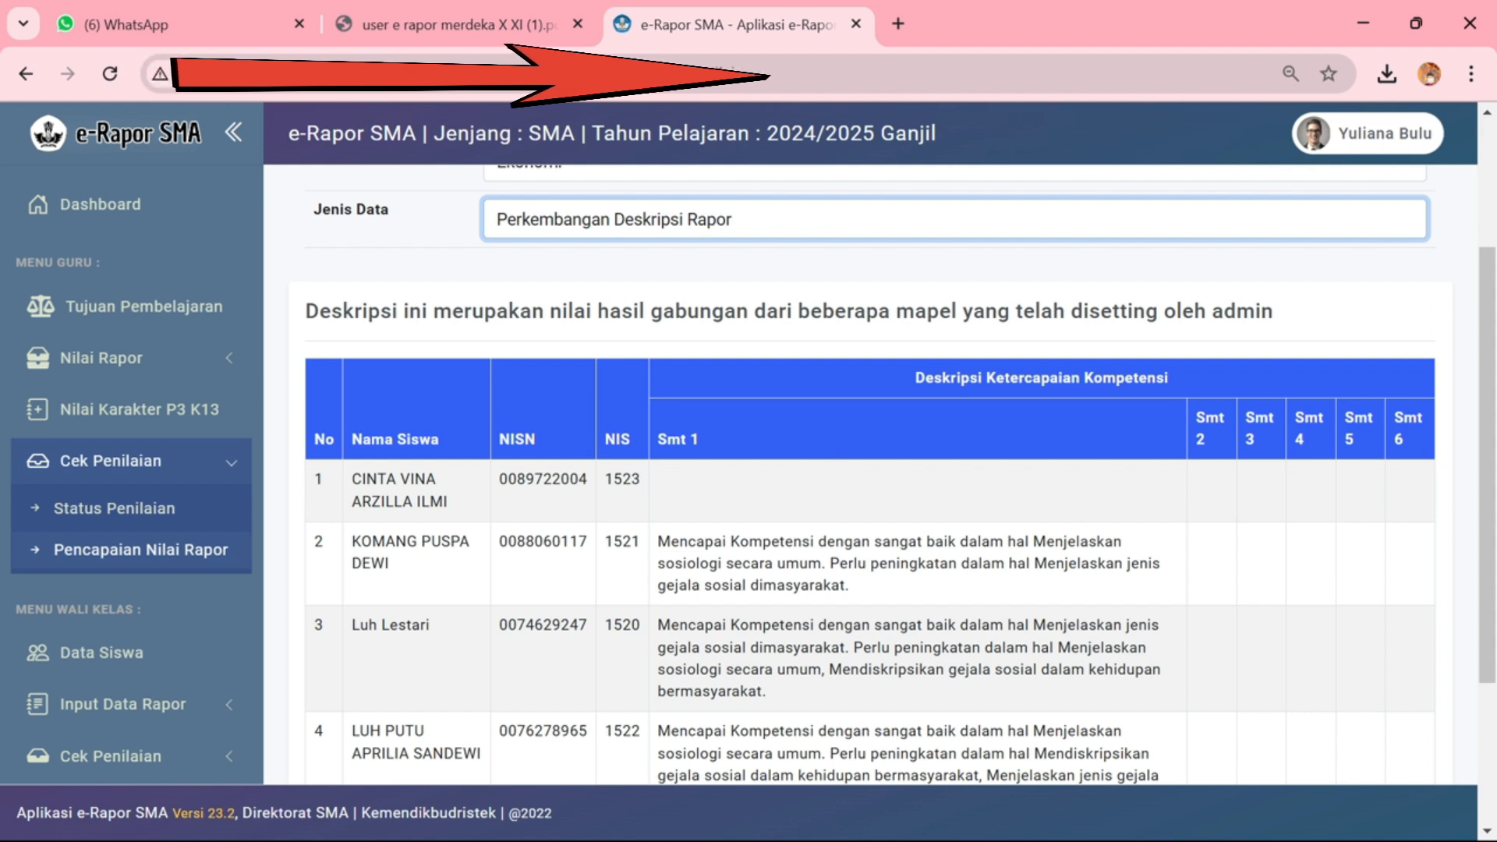
{"action": "scroll", "coordinate": [529, 468], "scroll_direction": "up", "scroll_amount": 3}
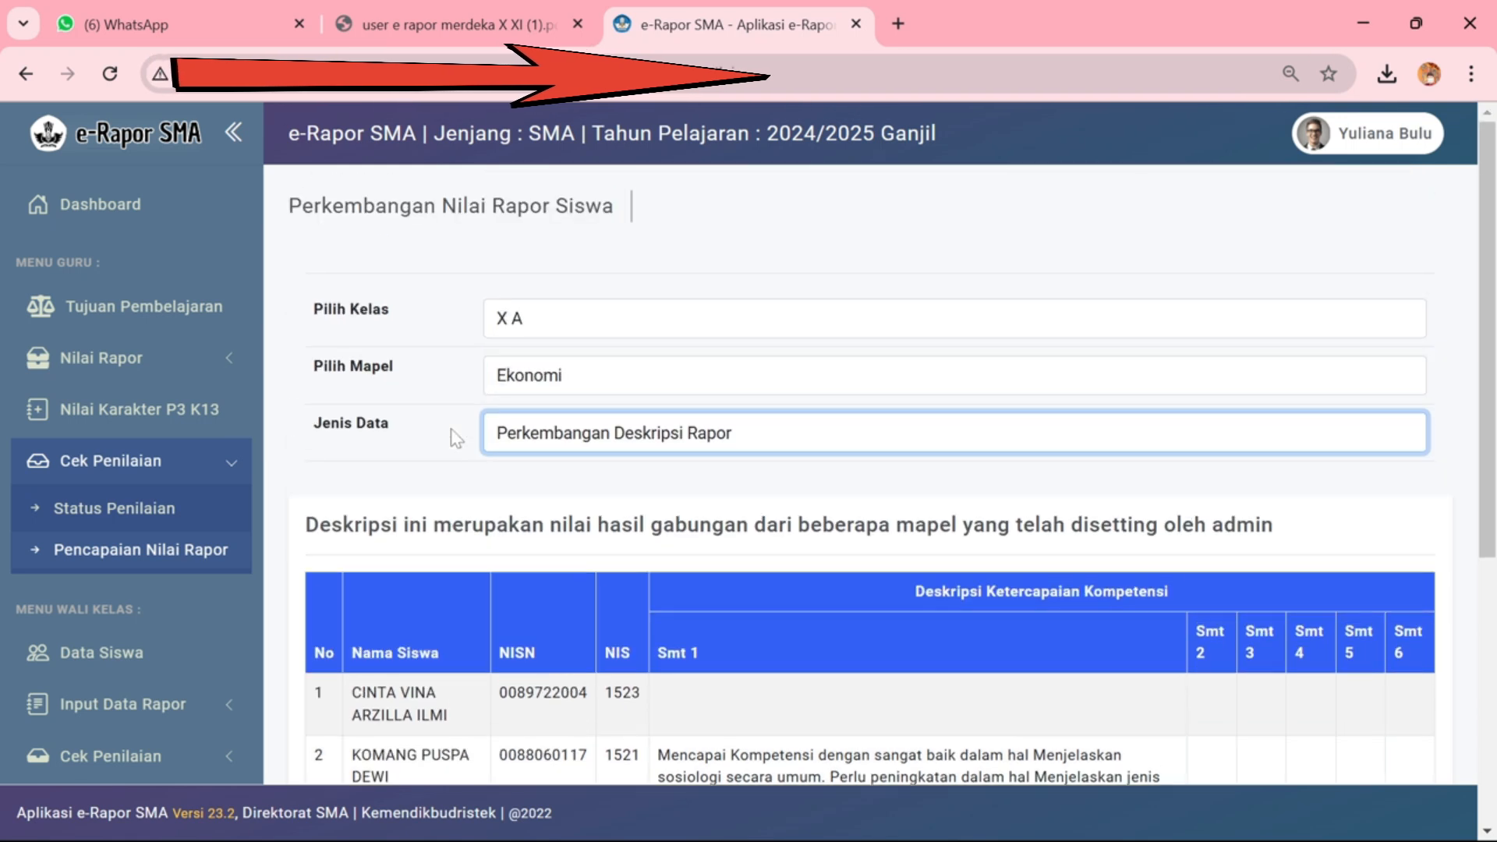
Display the Perkembangan Deskripsi Rapor data for class XI Eko in Ekonomi
{"action": "left_click", "coordinate": [532, 327]}
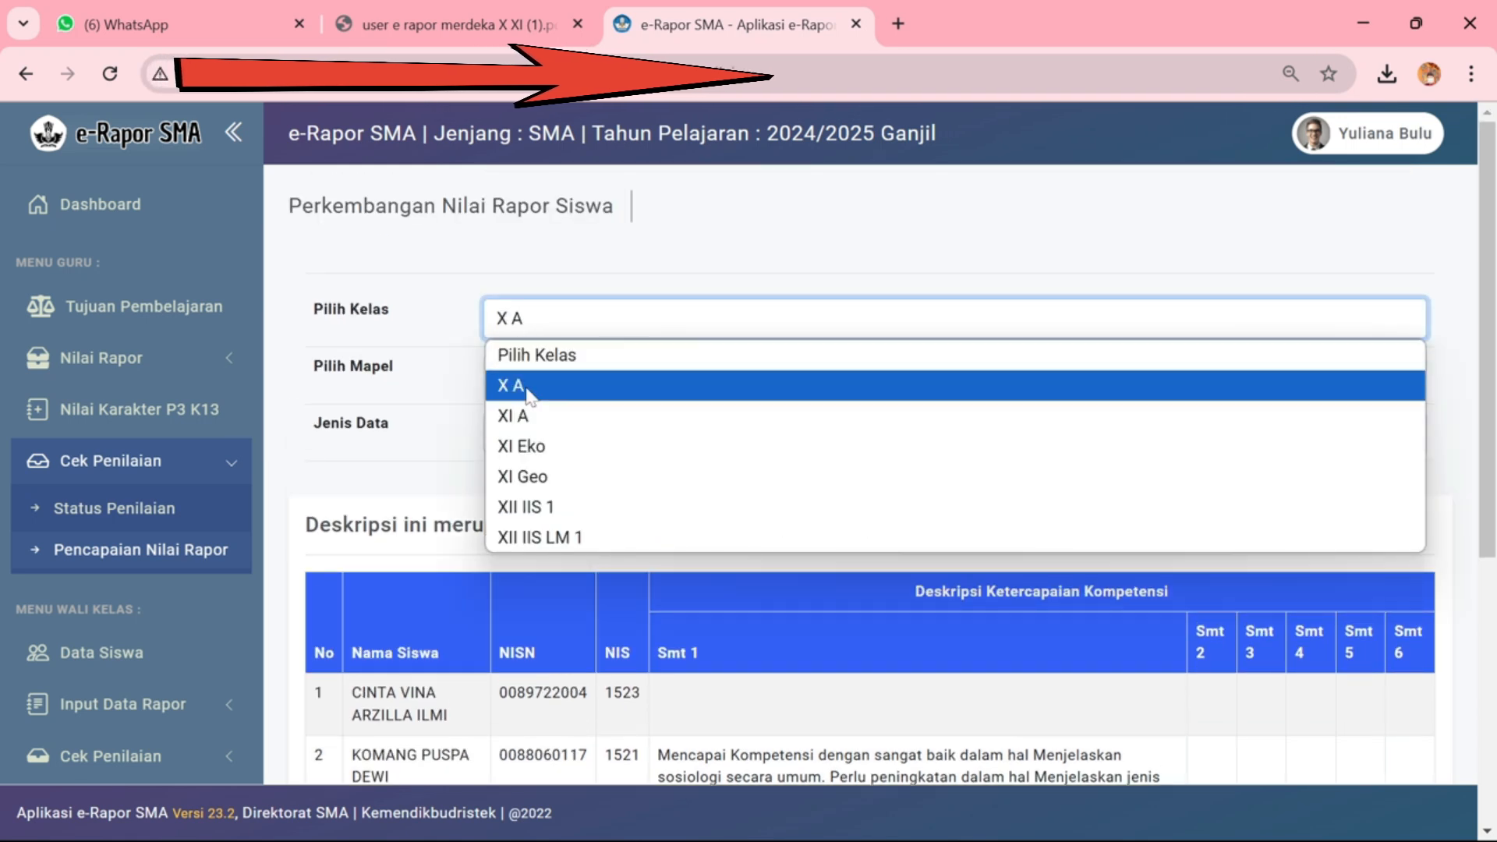
{"action": "left_click", "coordinate": [554, 448]}
{"action": "left_click", "coordinate": [574, 382]}
{"action": "left_click", "coordinate": [568, 438]}
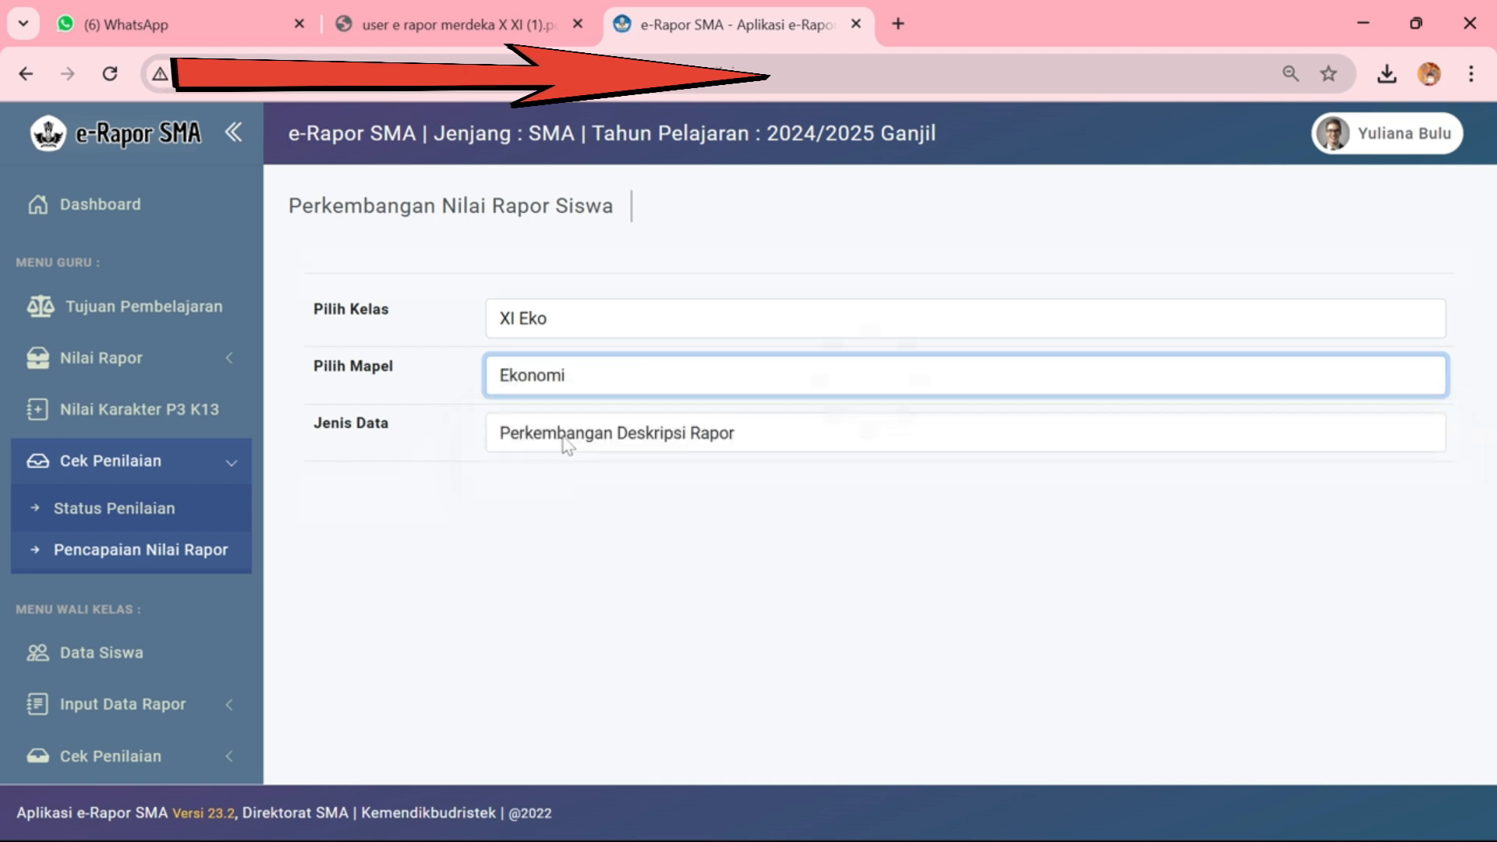
{"action": "left_click", "coordinate": [572, 444]}
{"action": "left_click", "coordinate": [581, 498]}
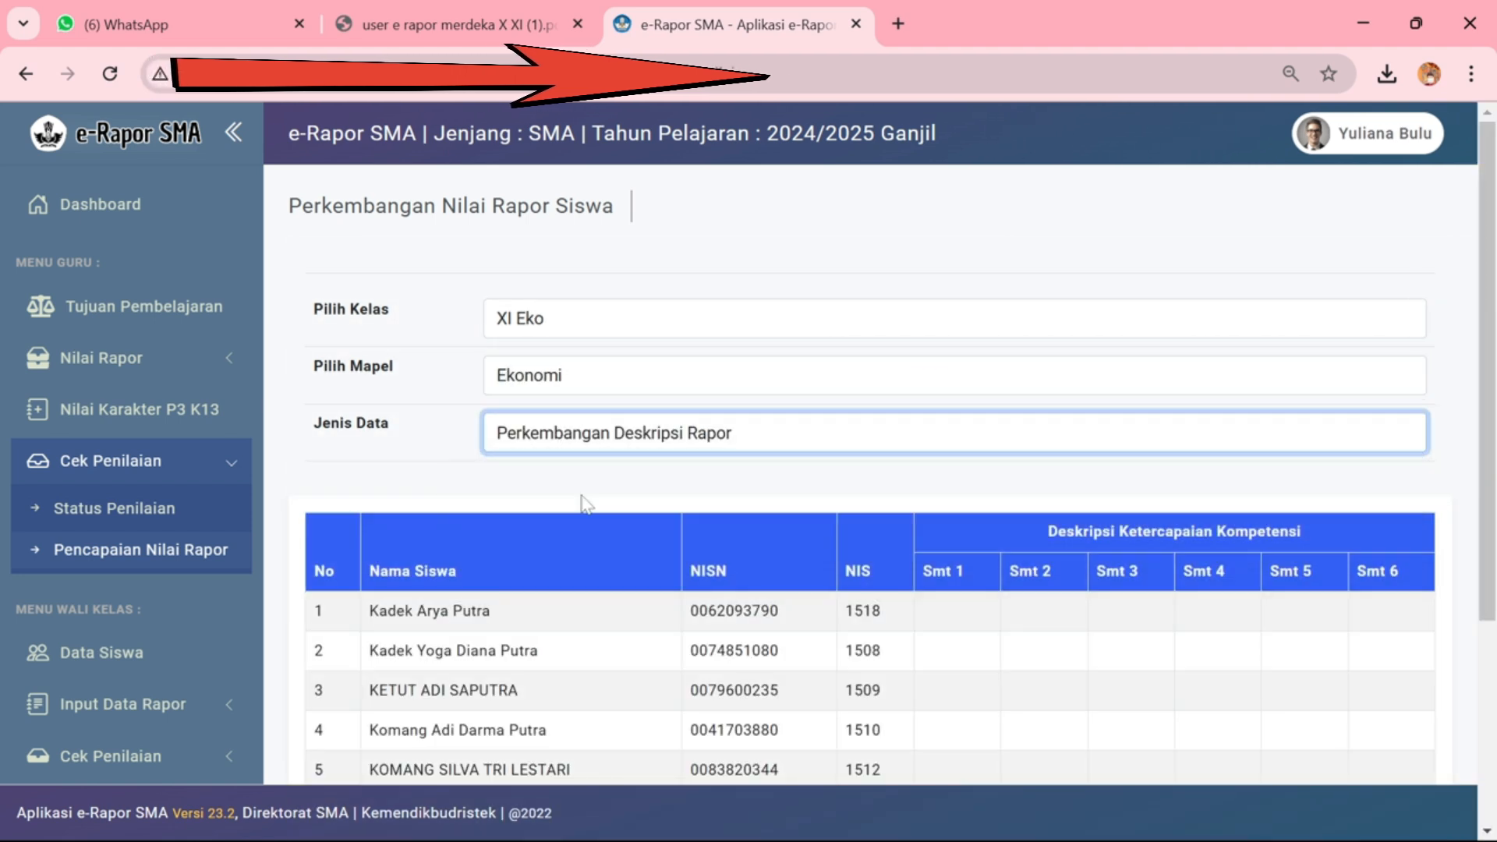
Switch the XI Eko data type to Perkembangan Nilai Rapor and look over the semester grade table
{"action": "left_click", "coordinate": [607, 437]}
{"action": "left_click", "coordinate": [608, 472]}
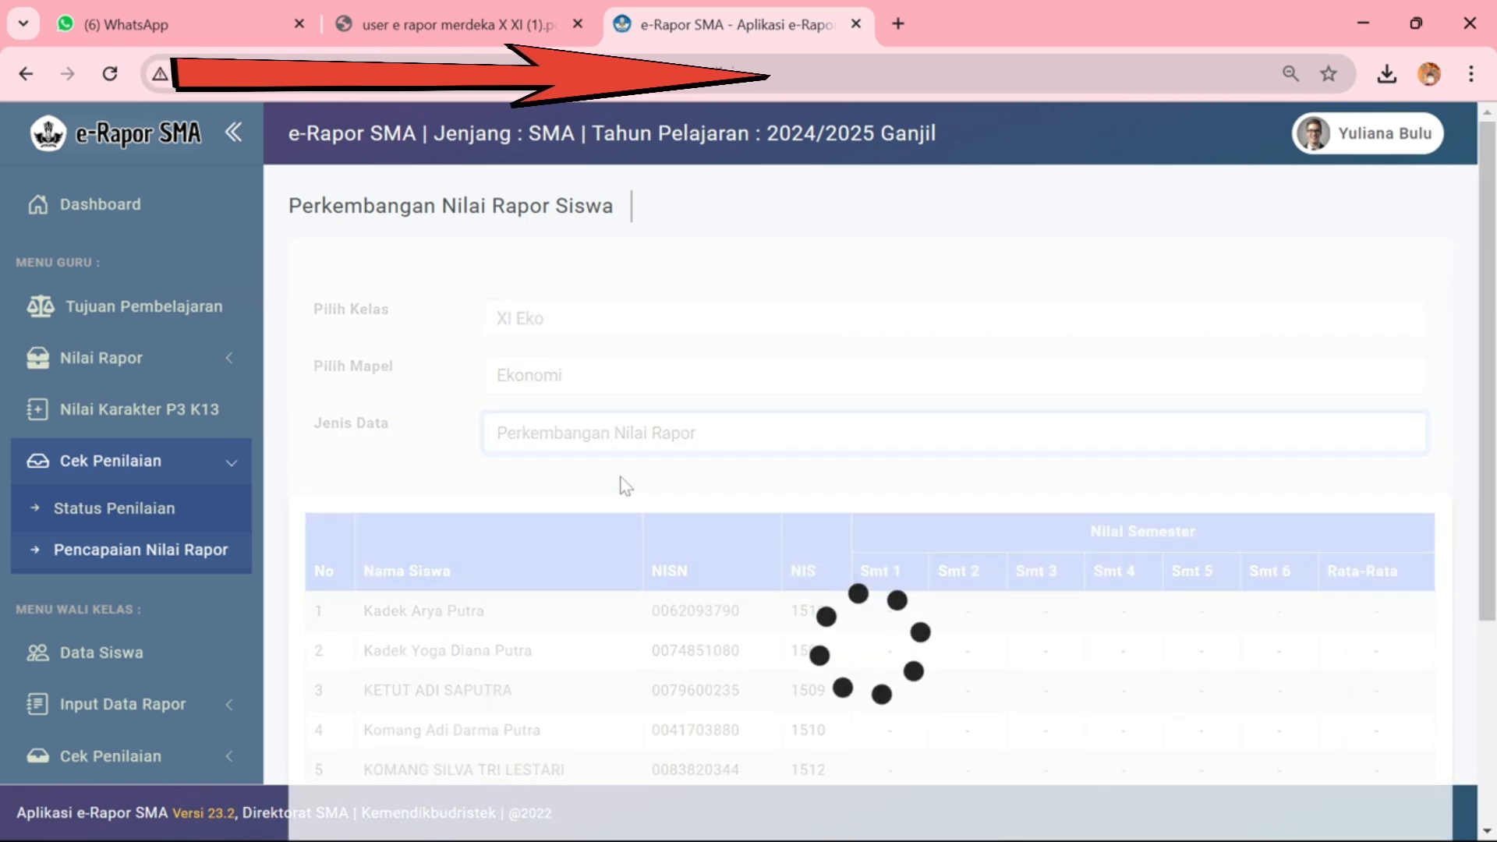
{"action": "scroll", "coordinate": [644, 496], "scroll_direction": "down", "scroll_amount": 2}
{"action": "scroll", "coordinate": [644, 495], "scroll_direction": "up", "scroll_amount": 3}
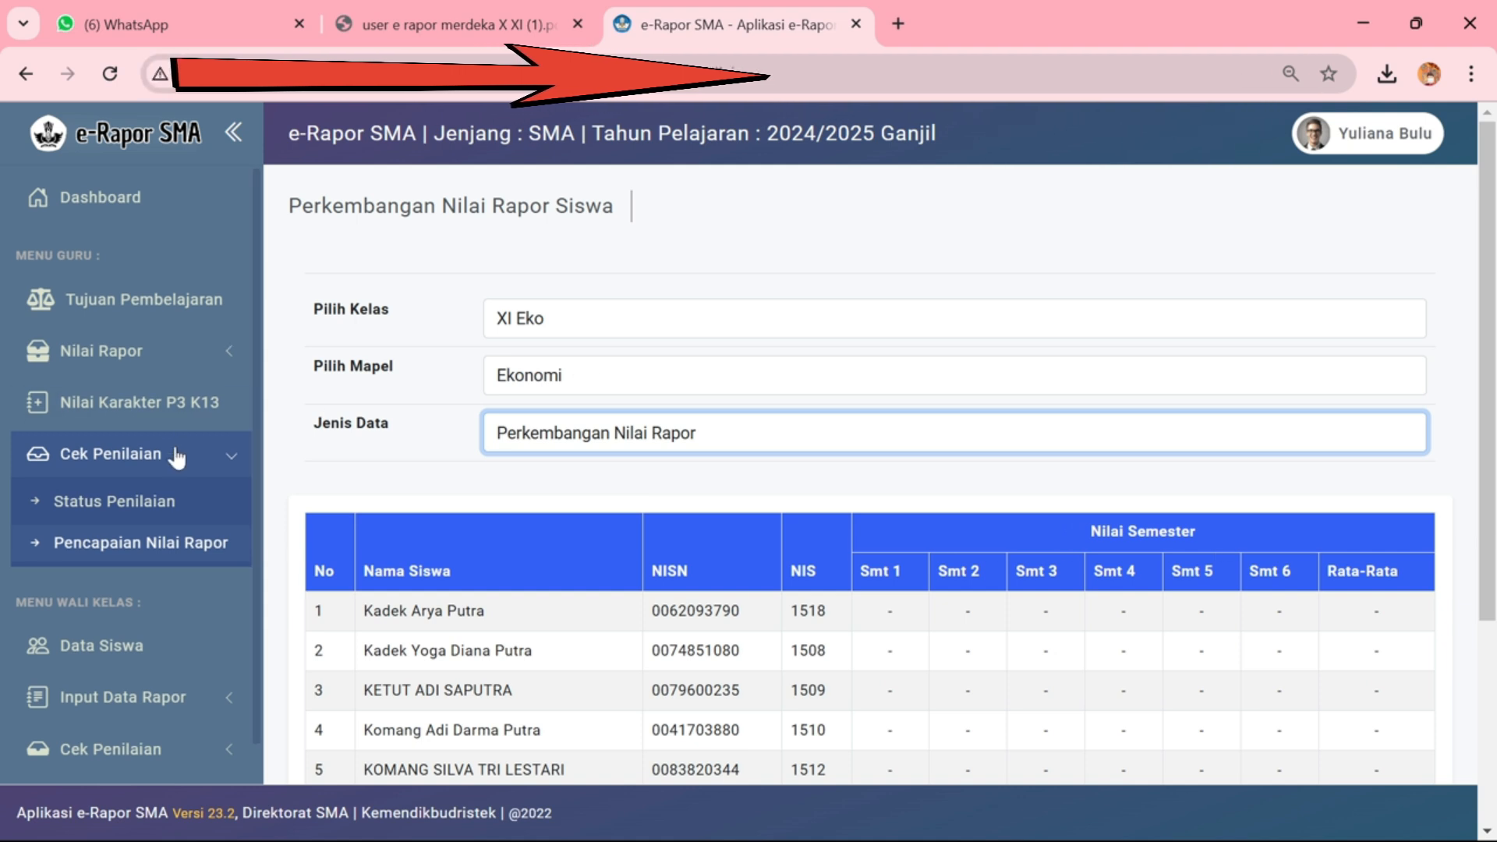
Open the homeroom teacher's Data Siswa list
{"action": "scroll", "coordinate": [195, 452], "scroll_direction": "down", "scroll_amount": 2}
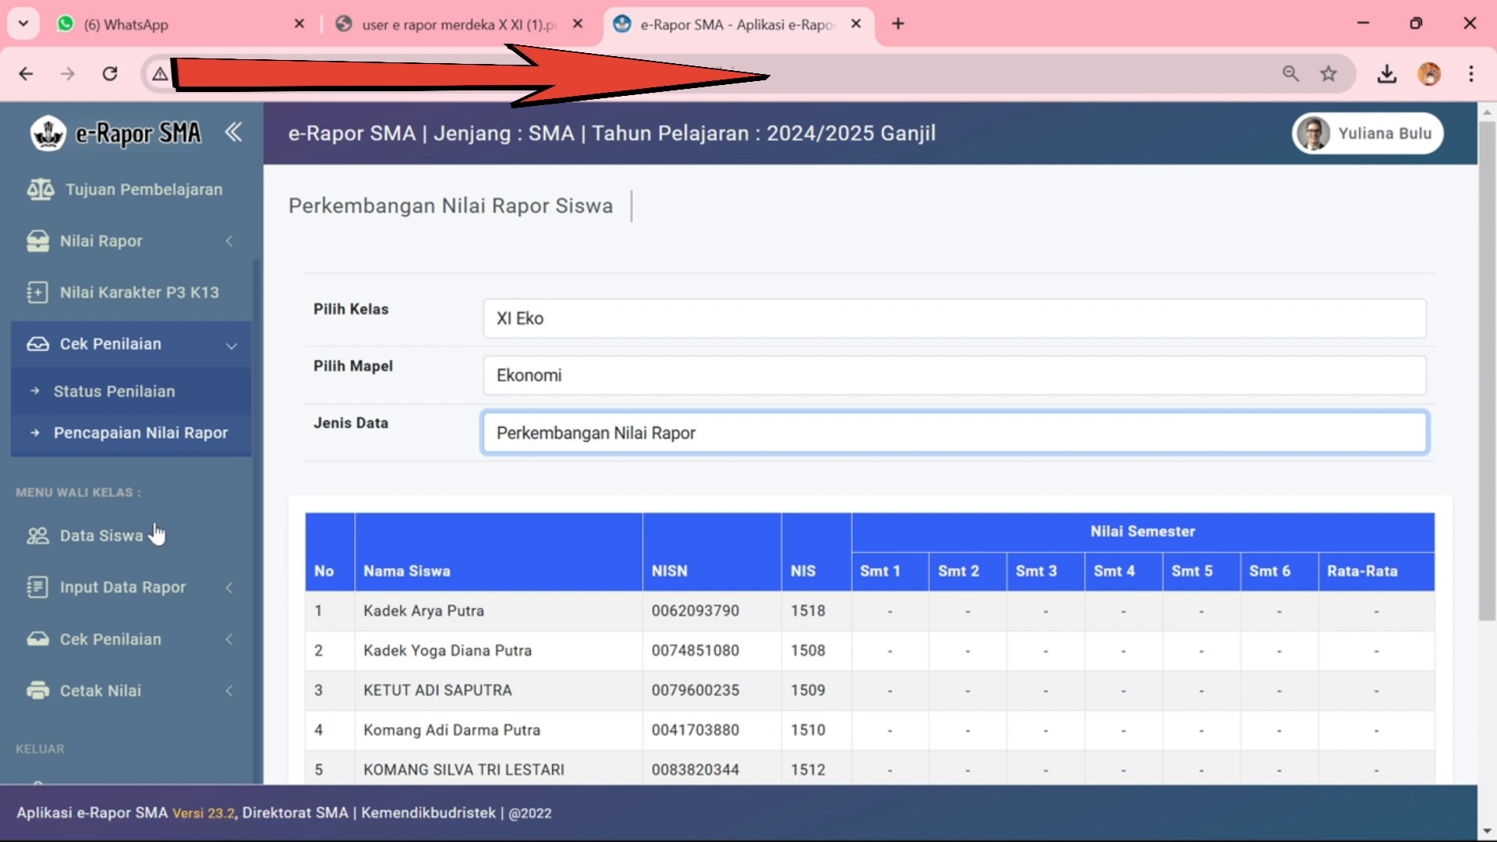
{"action": "left_click", "coordinate": [128, 536]}
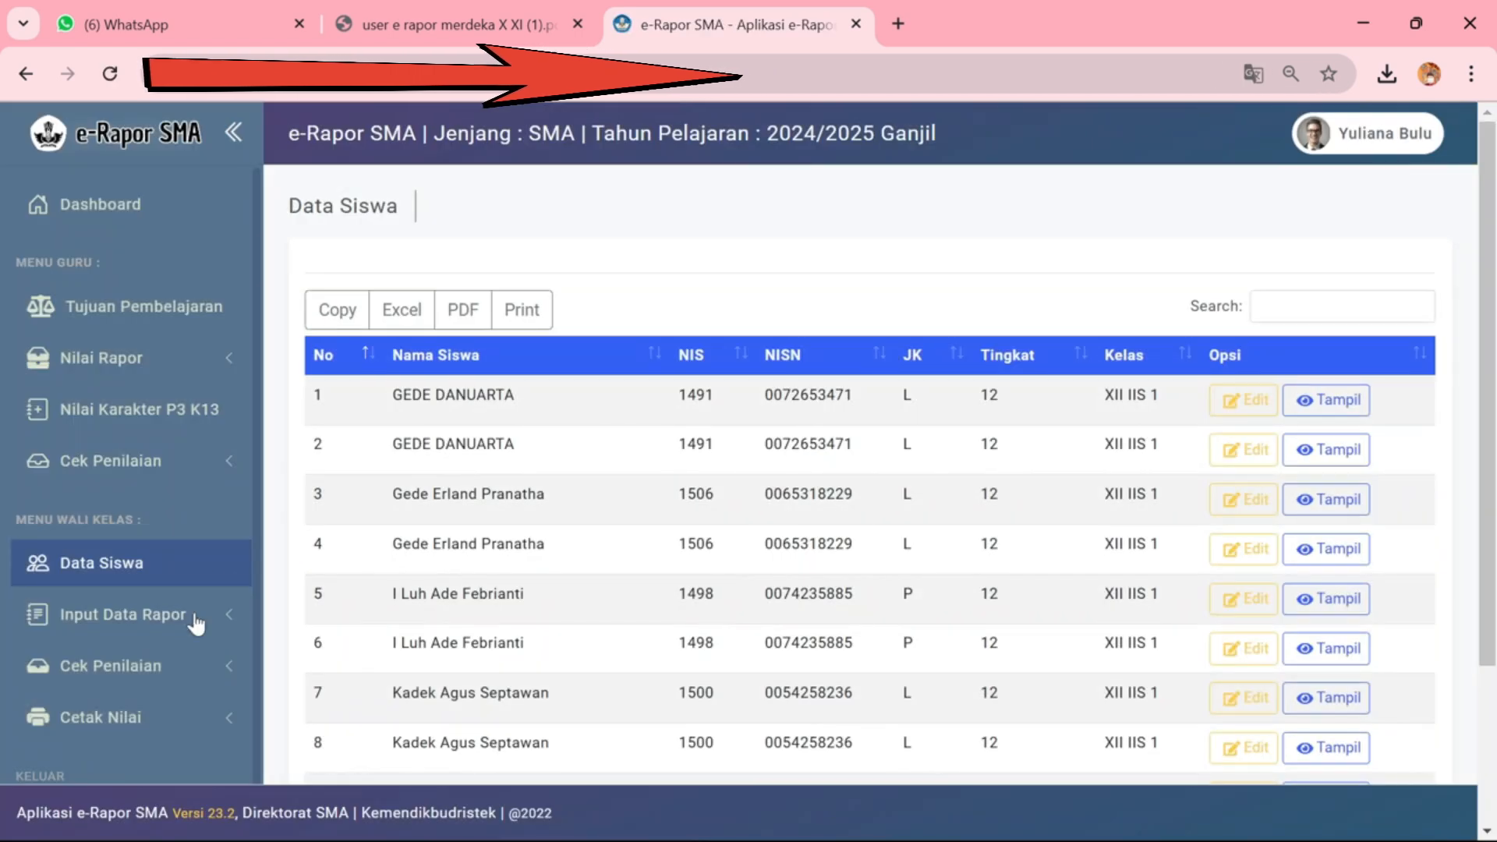
Open the homeroom Input Kehadiran form and display the absence entries for class XII IIS 1, Semester 1
{"action": "left_click", "coordinate": [187, 620]}
{"action": "scroll", "coordinate": [187, 616], "scroll_direction": "down", "scroll_amount": 2}
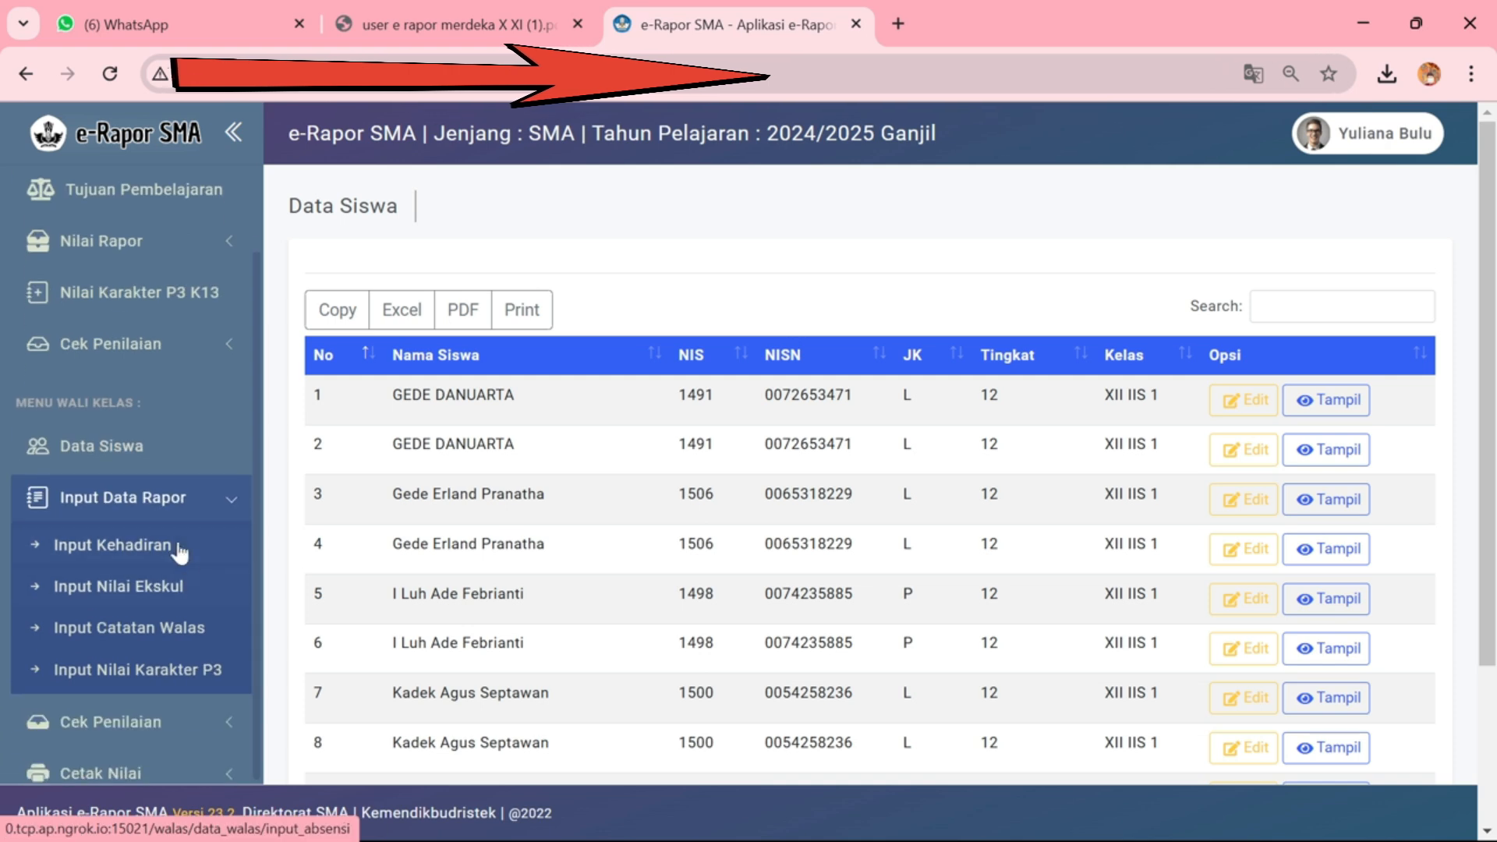
{"action": "left_click", "coordinate": [170, 559]}
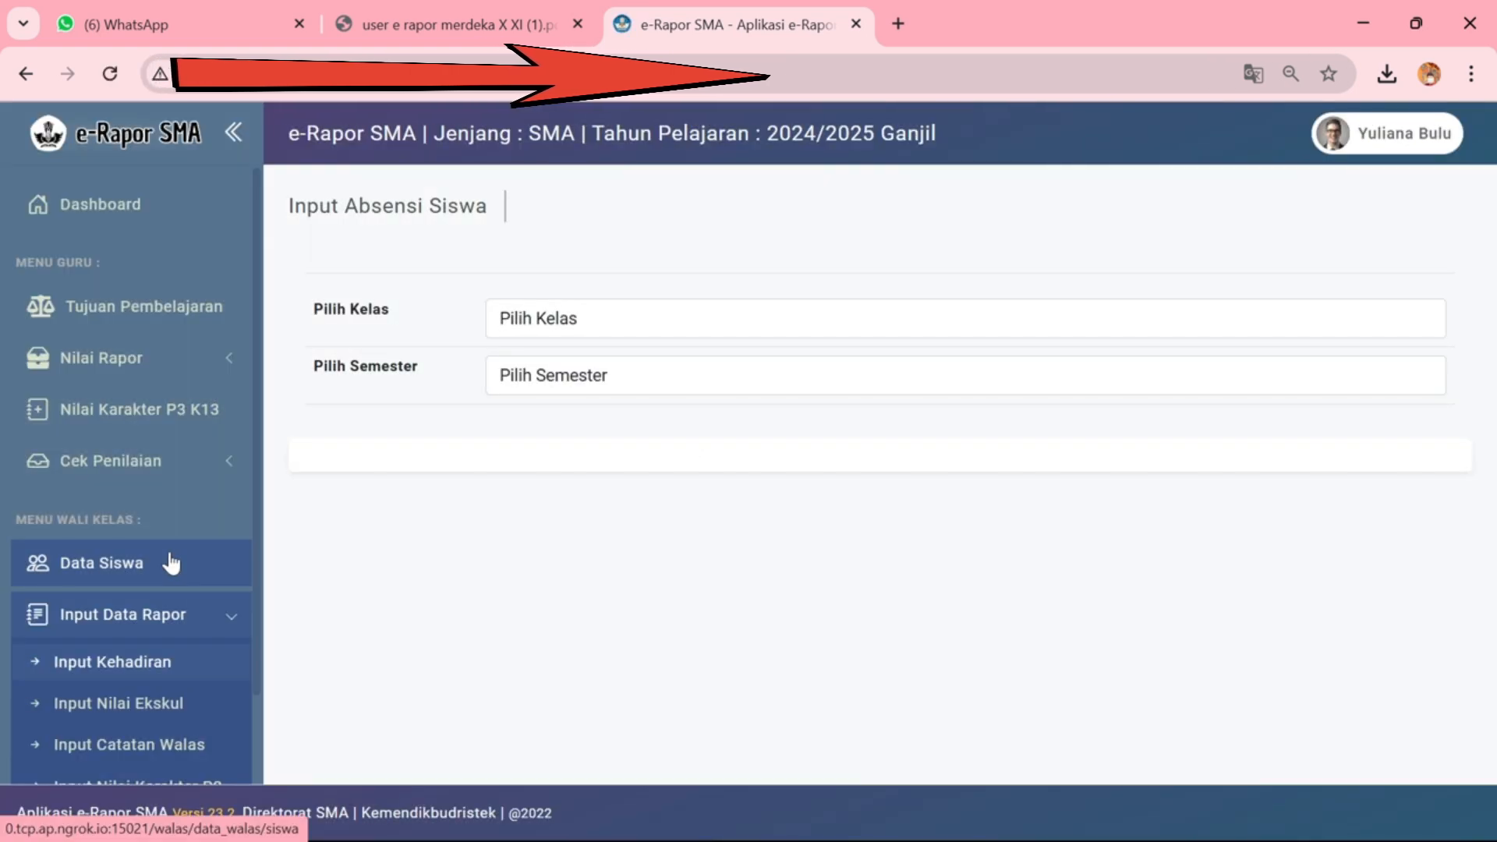
{"action": "left_click", "coordinate": [538, 318]}
{"action": "left_click", "coordinate": [572, 382]}
{"action": "left_click", "coordinate": [573, 383]}
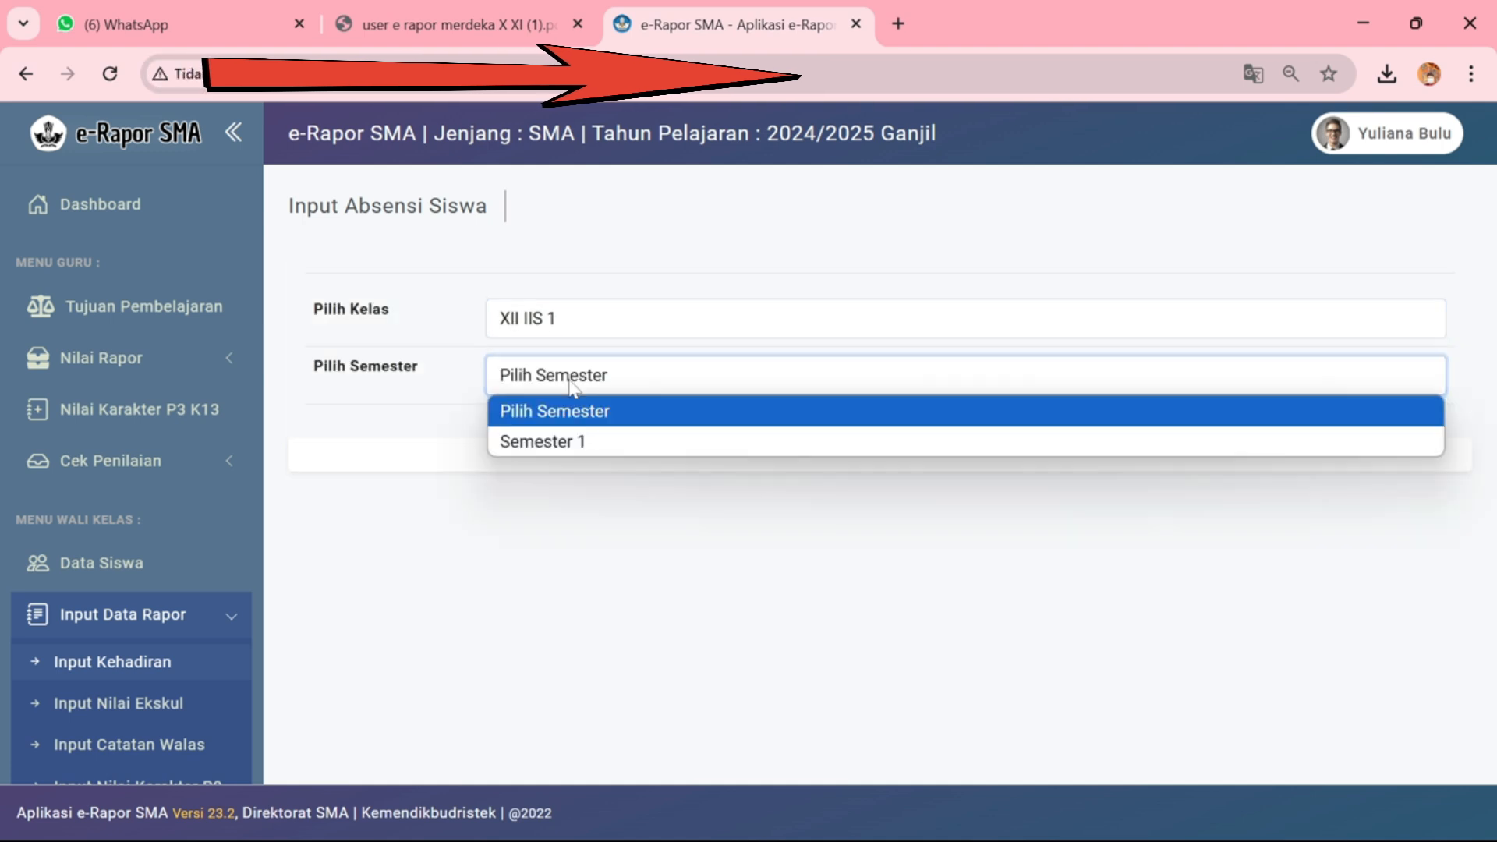
{"action": "left_click", "coordinate": [577, 441]}
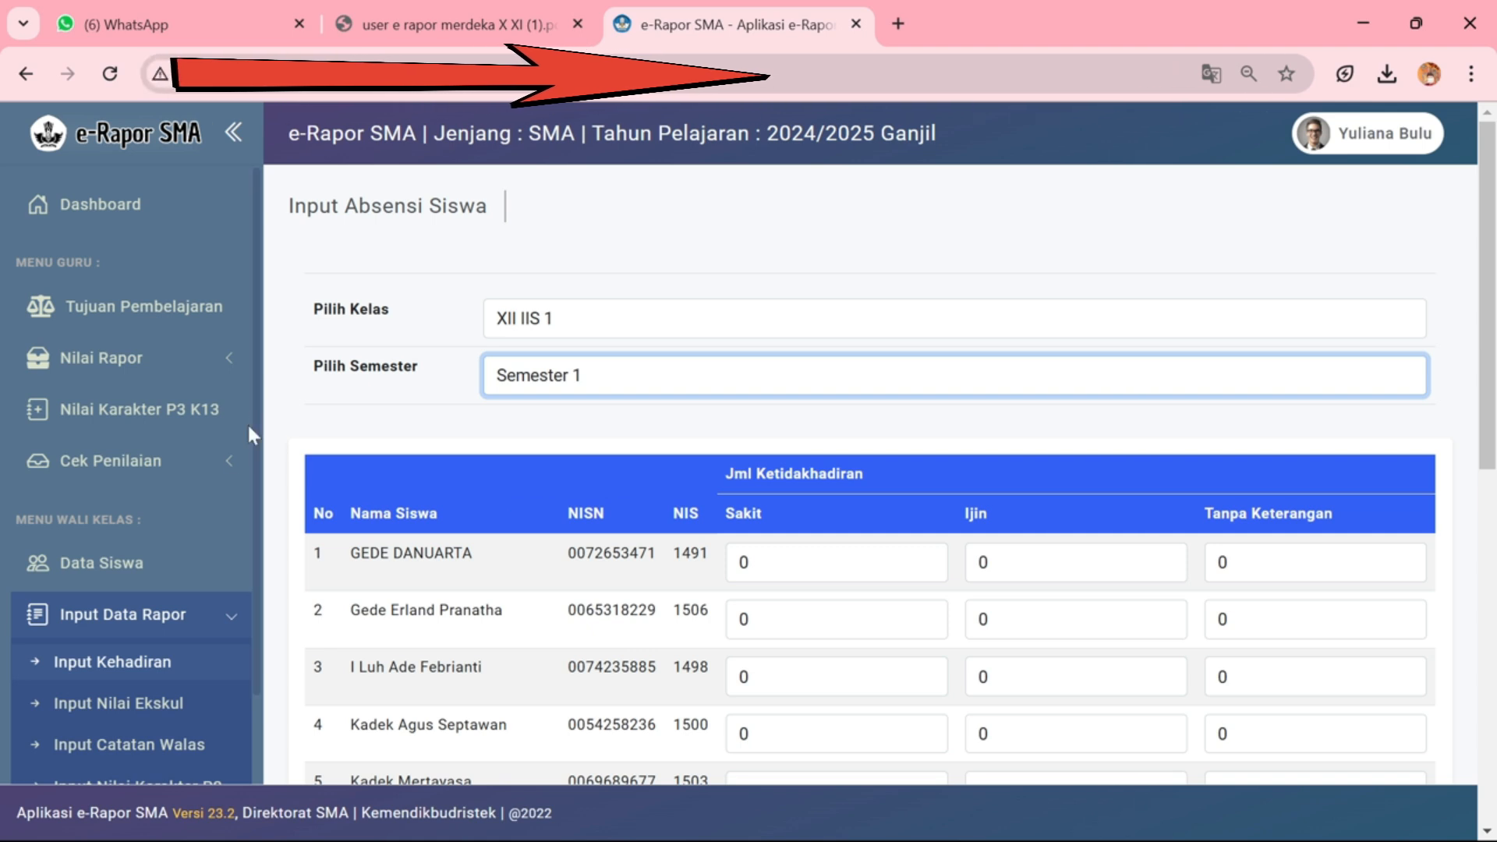
Open Input Nilai Ekskul and display the extracurricular grade import and entry options for class XII IIS 1, Semester 1
{"action": "scroll", "coordinate": [221, 478], "scroll_direction": "down", "scroll_amount": 3}
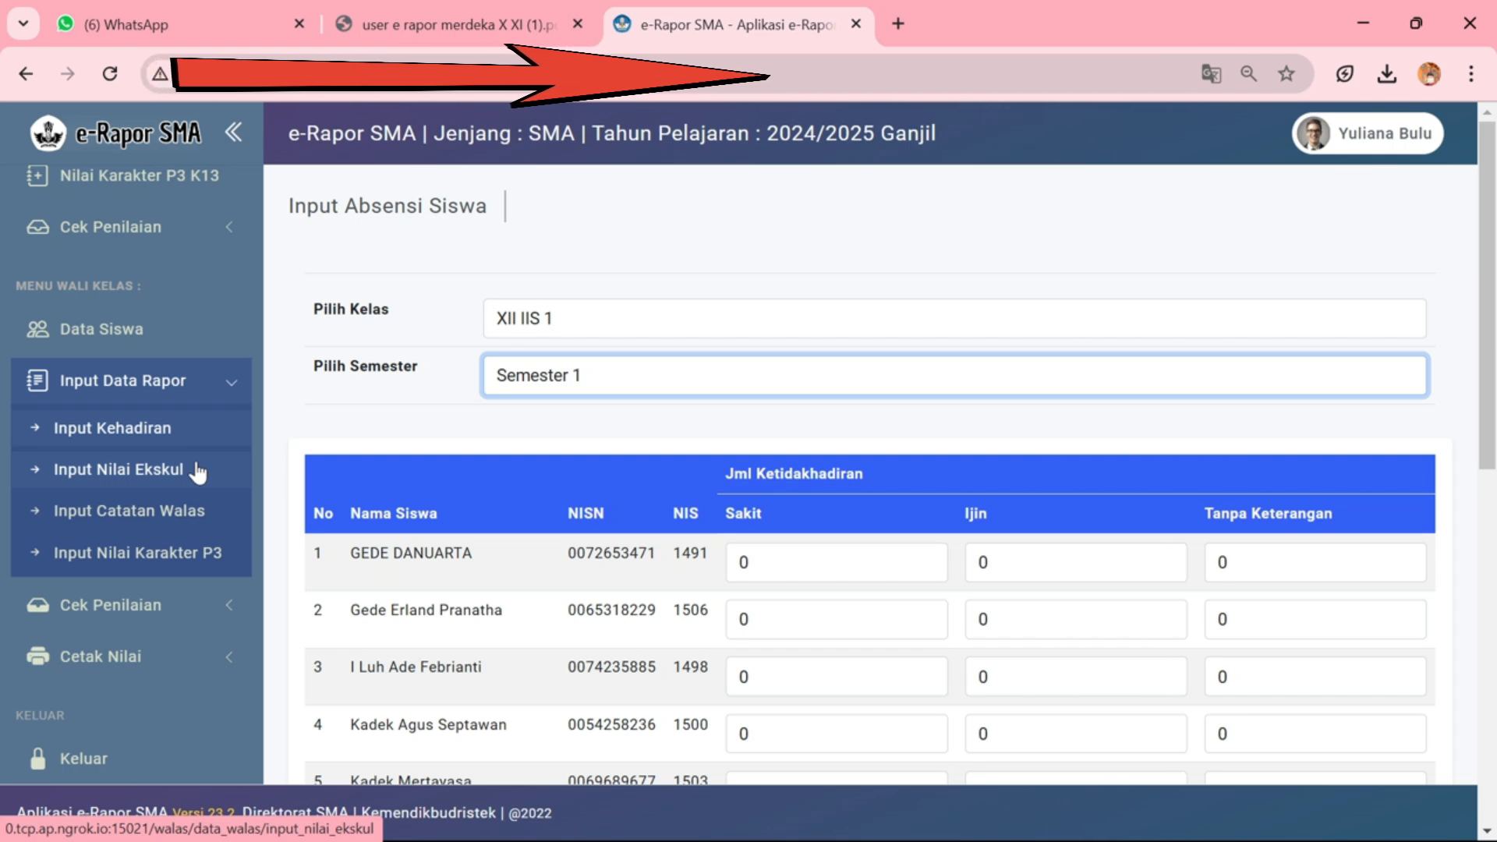
{"action": "left_click", "coordinate": [197, 470]}
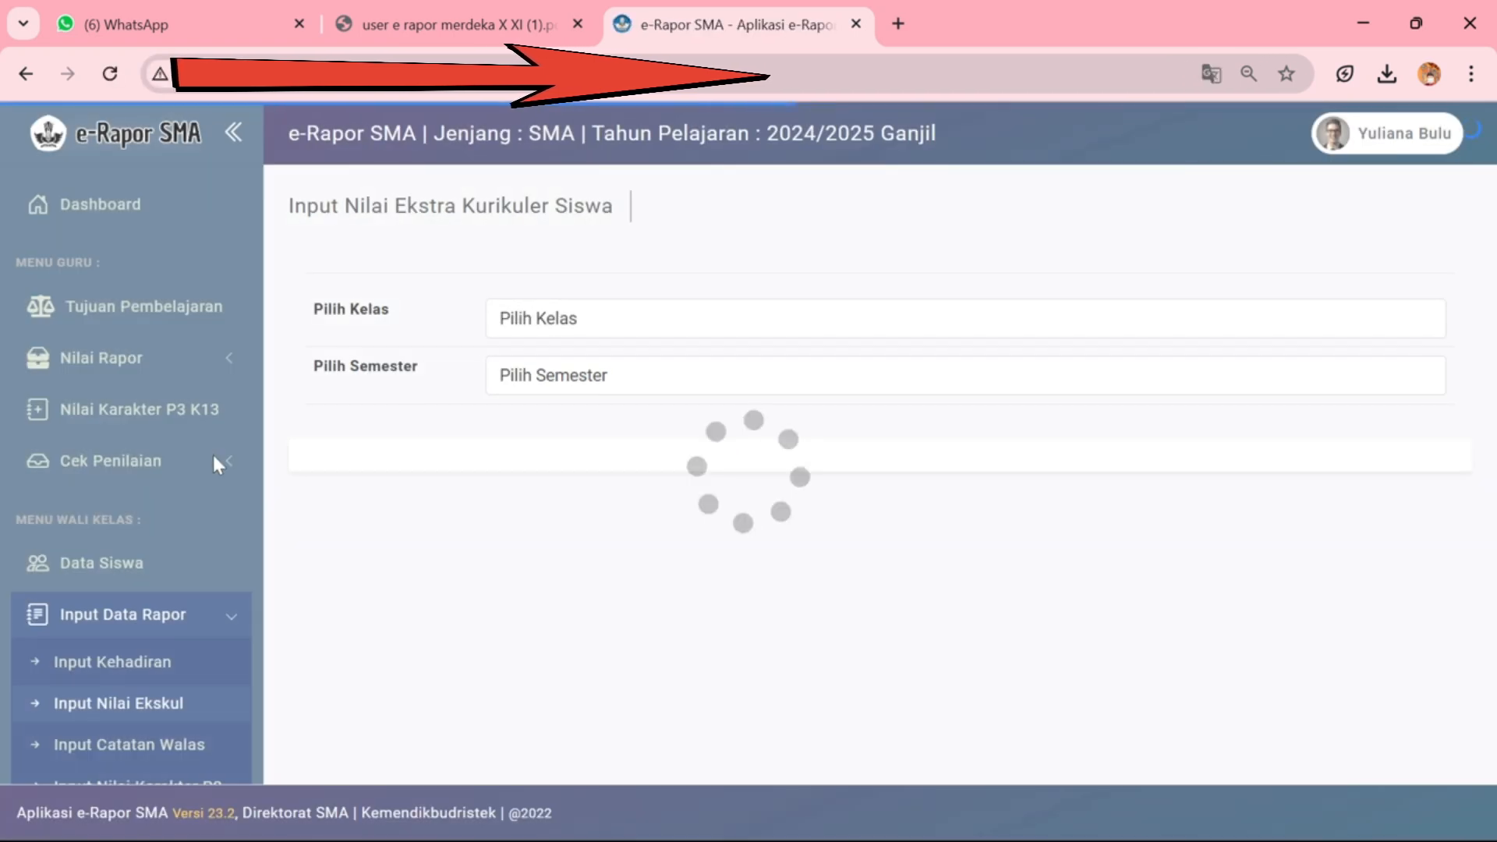
{"action": "left_click", "coordinate": [542, 324]}
{"action": "left_click", "coordinate": [566, 313]}
{"action": "left_click", "coordinate": [574, 386]}
{"action": "left_click", "coordinate": [575, 377]}
{"action": "left_click", "coordinate": [578, 440]}
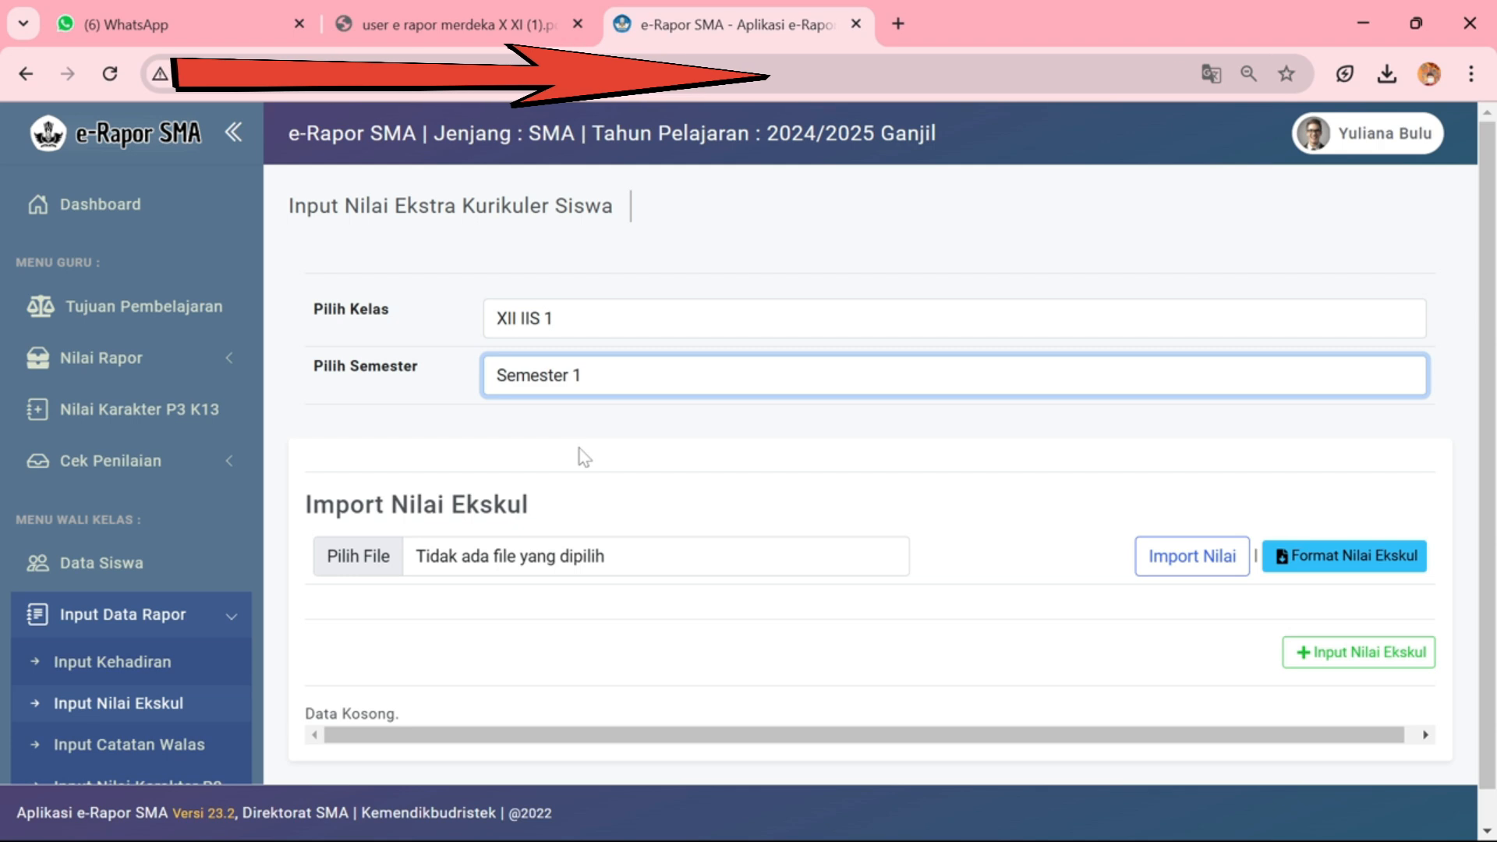
Visit the Input Catatan Walas page and display the Input Nilai Karakter P3 form for class XII IIS 1, Semester 1
{"action": "scroll", "coordinate": [212, 516], "scroll_direction": "down", "scroll_amount": 2}
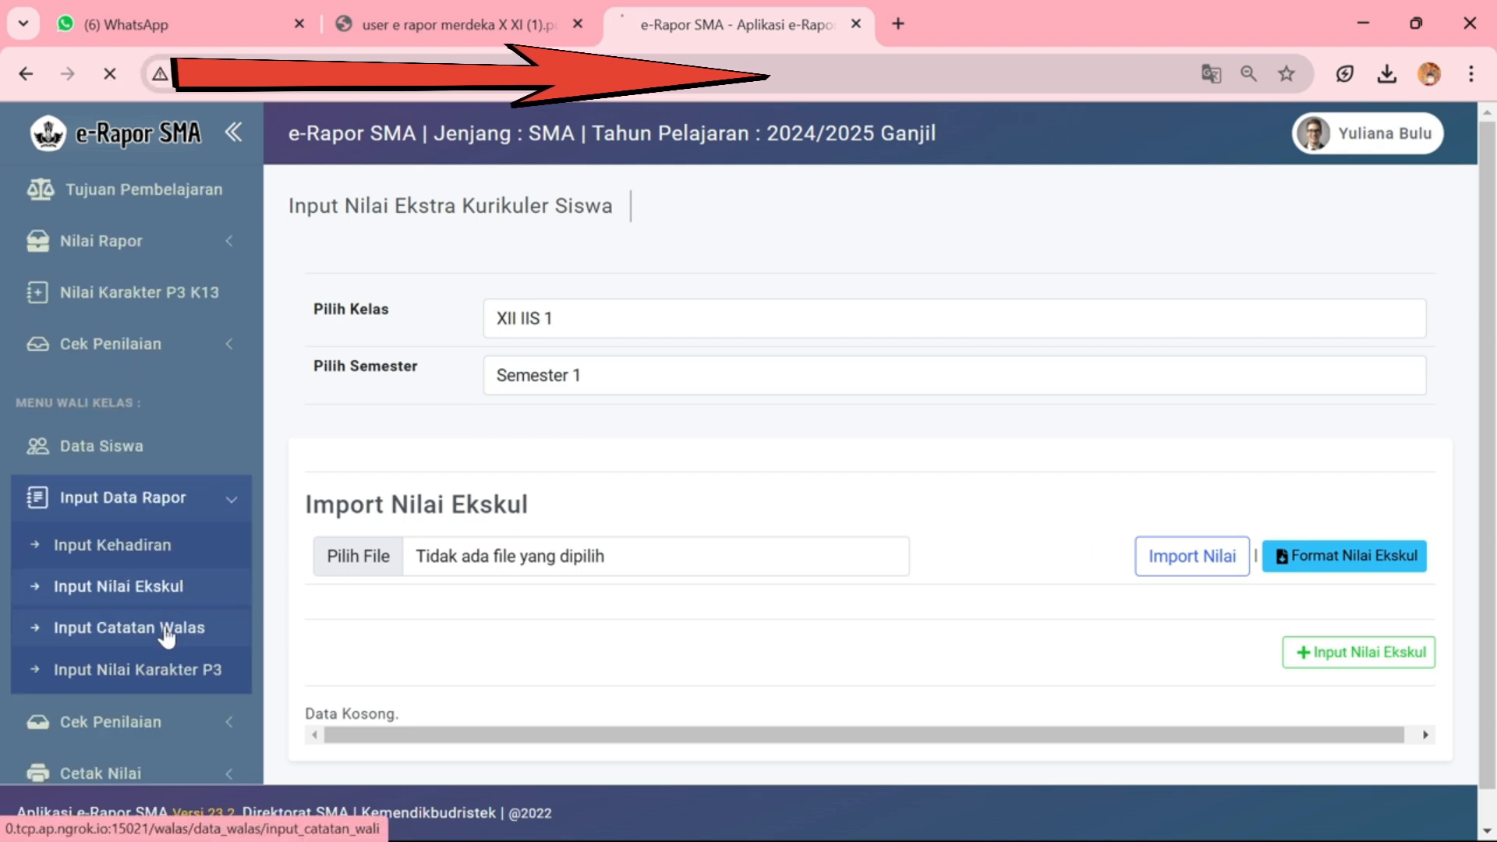
{"action": "left_click", "coordinate": [162, 623]}
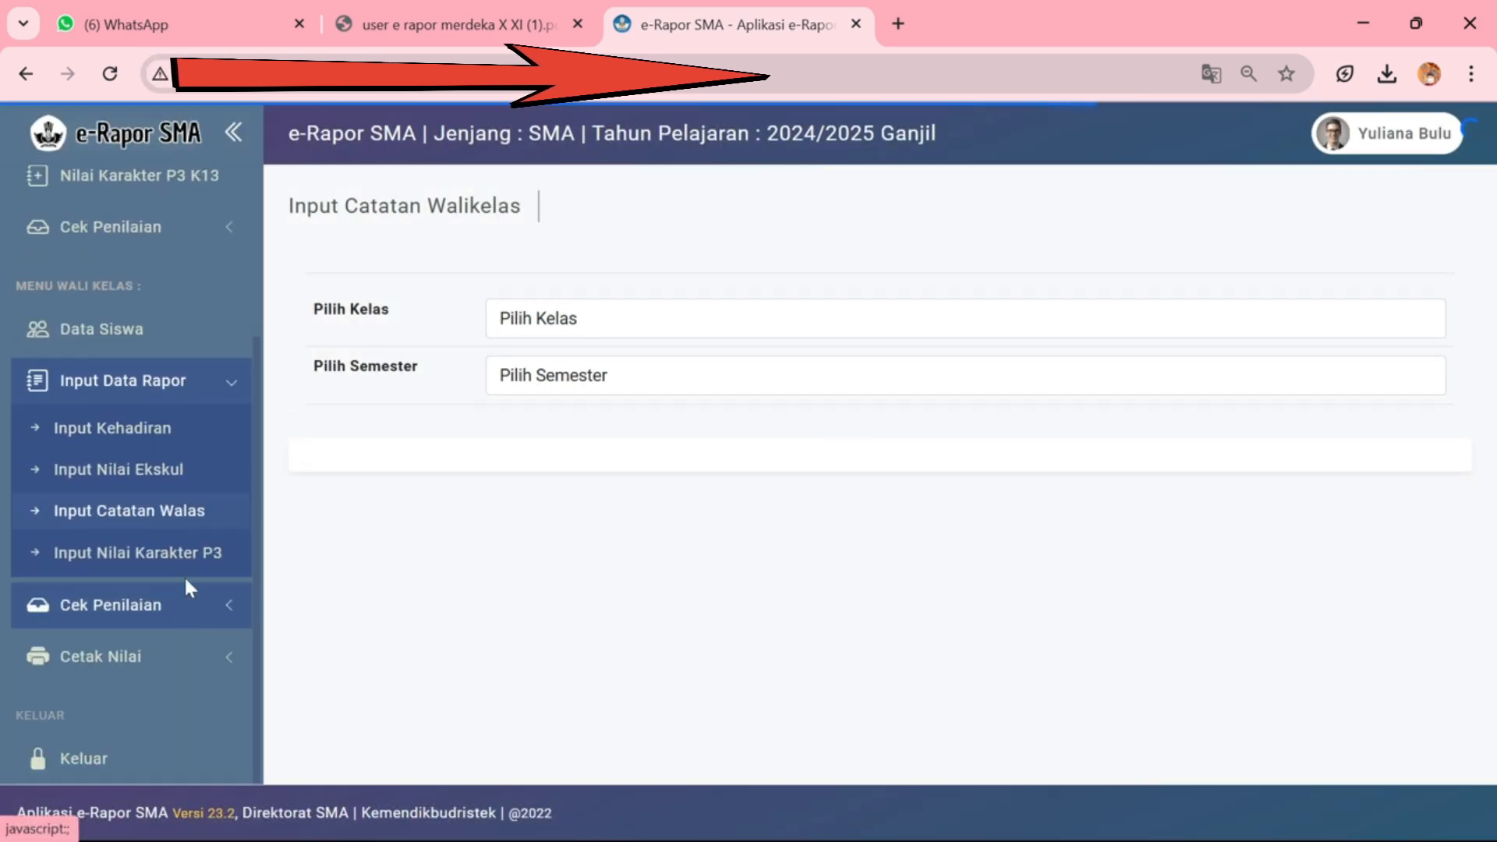
{"action": "left_click", "coordinate": [177, 555]}
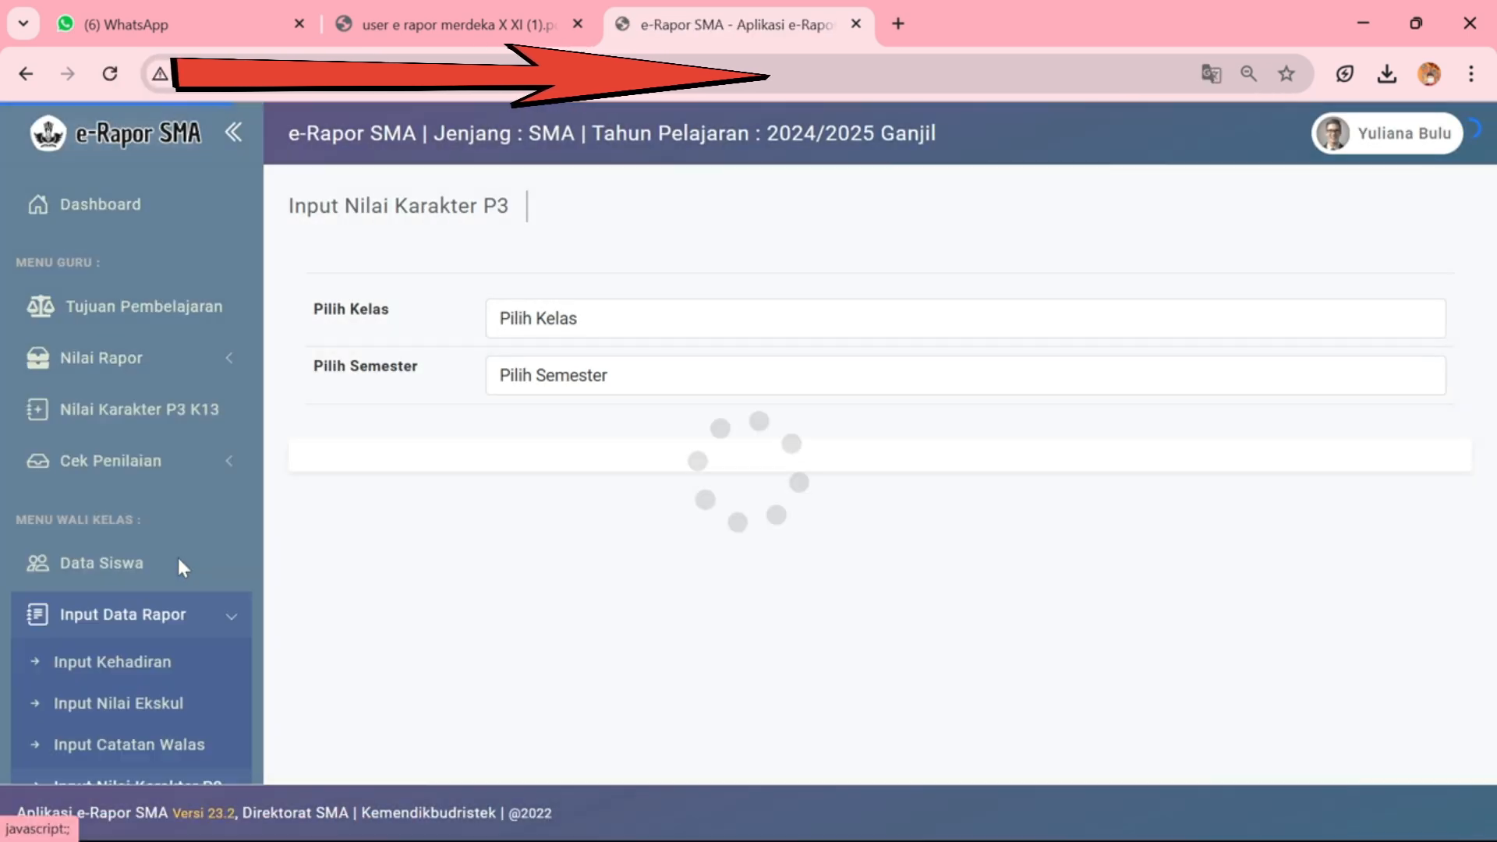
{"action": "left_click", "coordinate": [557, 334]}
{"action": "left_click", "coordinate": [571, 384]}
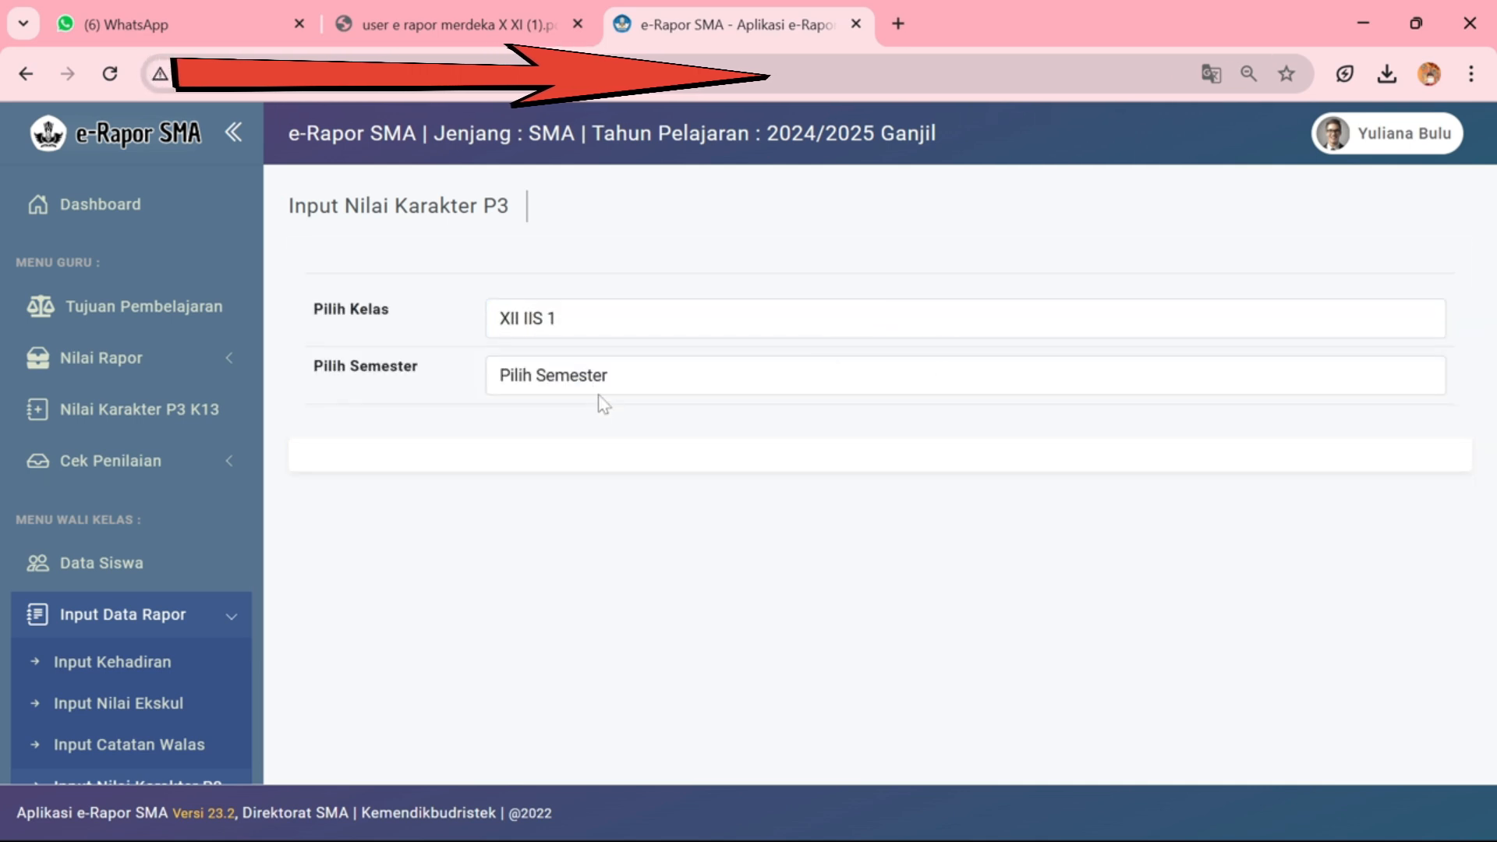
{"action": "left_click", "coordinate": [600, 394]}
{"action": "left_click", "coordinate": [601, 435]}
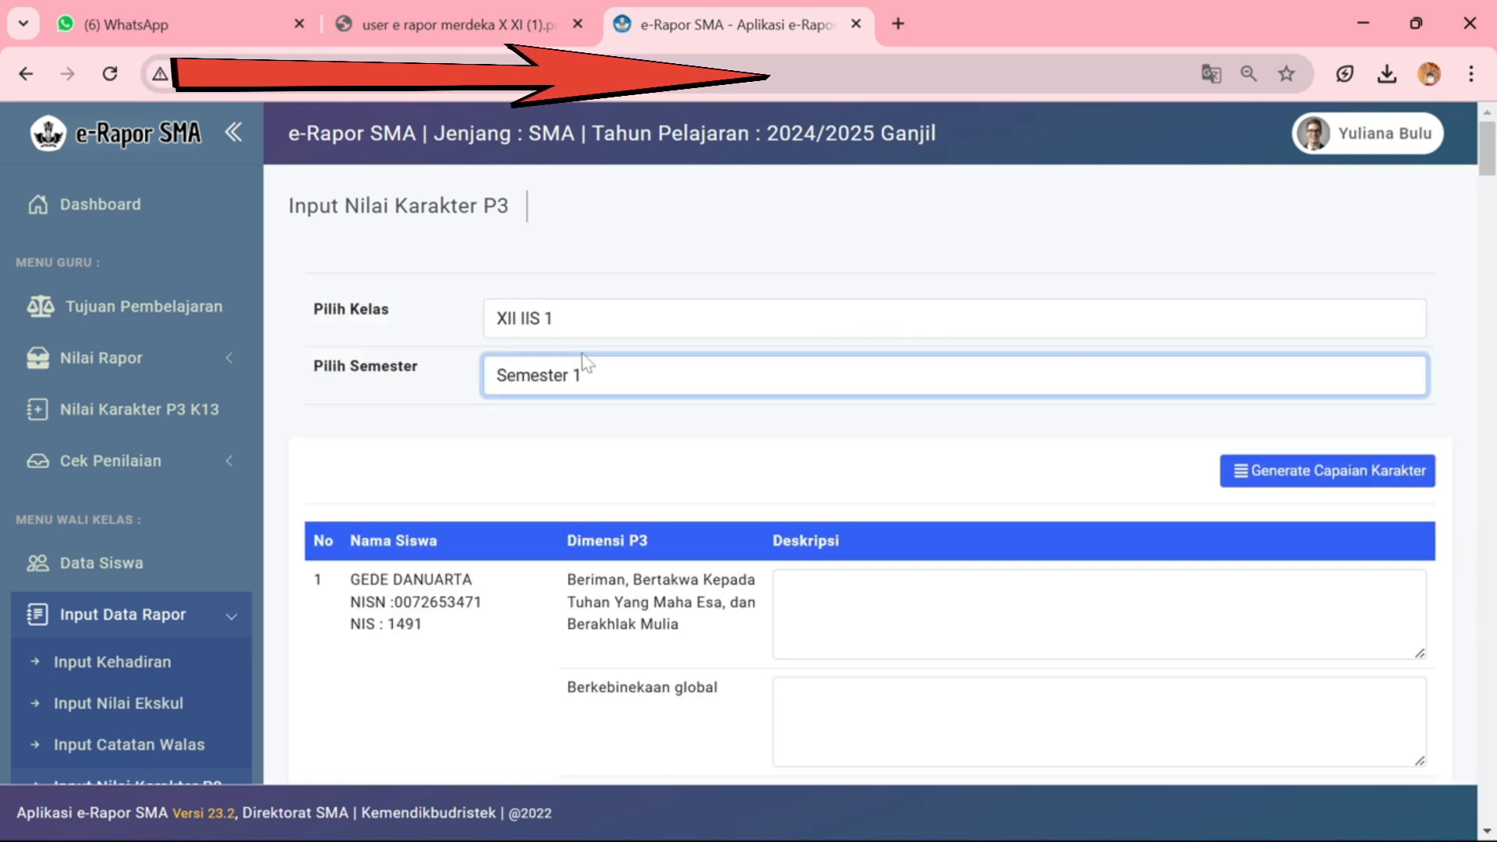
{"action": "scroll", "coordinate": [468, 451], "scroll_direction": "down", "scroll_amount": 2}
{"action": "scroll", "coordinate": [437, 476], "scroll_direction": "down", "scroll_amount": 3}
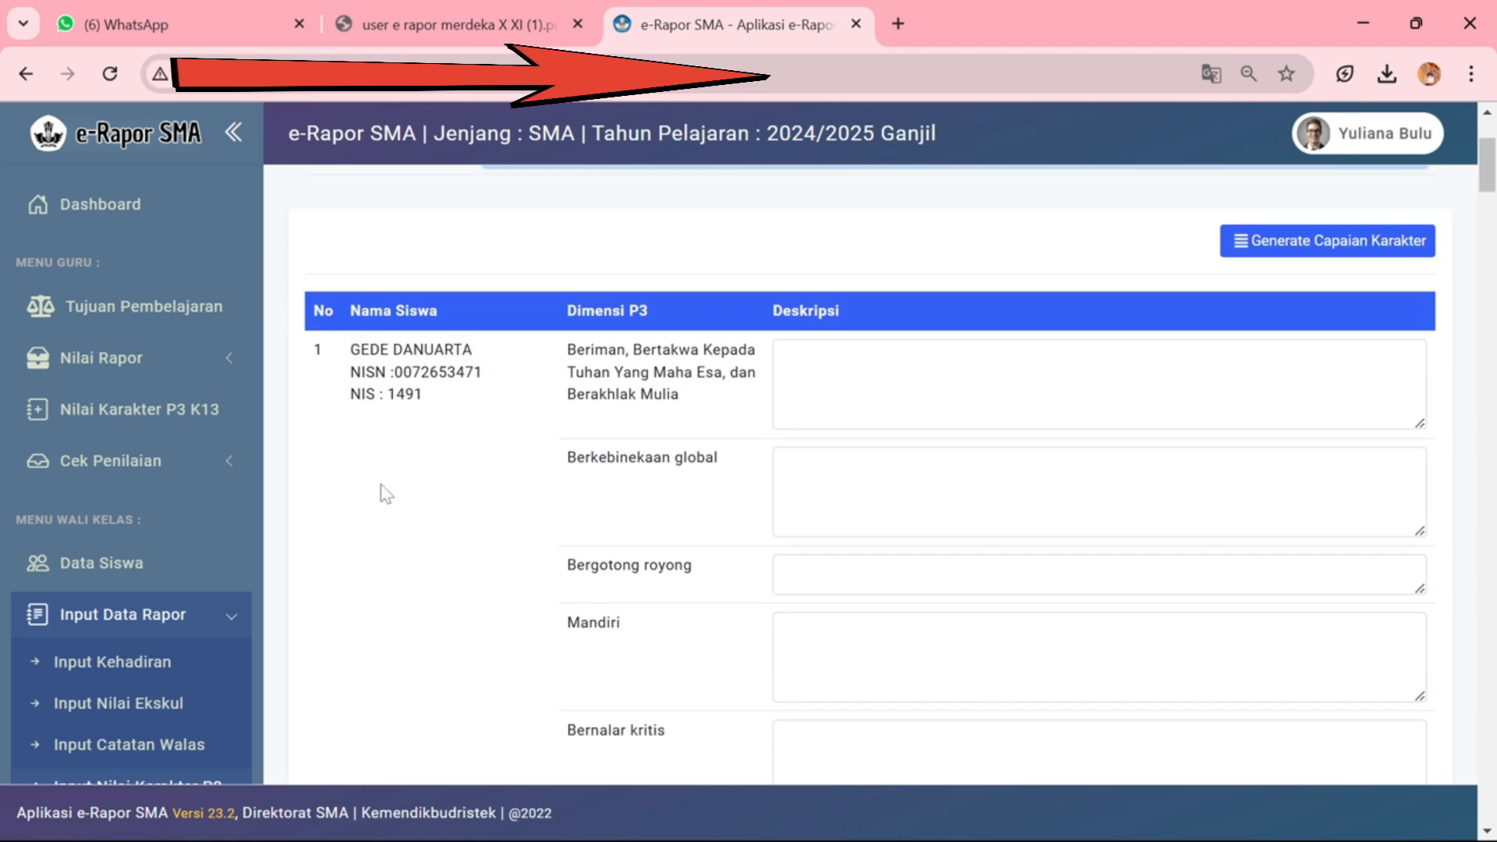
Open the homeroom Status Penilaian check and display the subject teachers' assessment status for class XII IIS 1
{"action": "scroll", "coordinate": [241, 568], "scroll_direction": "down", "scroll_amount": 3}
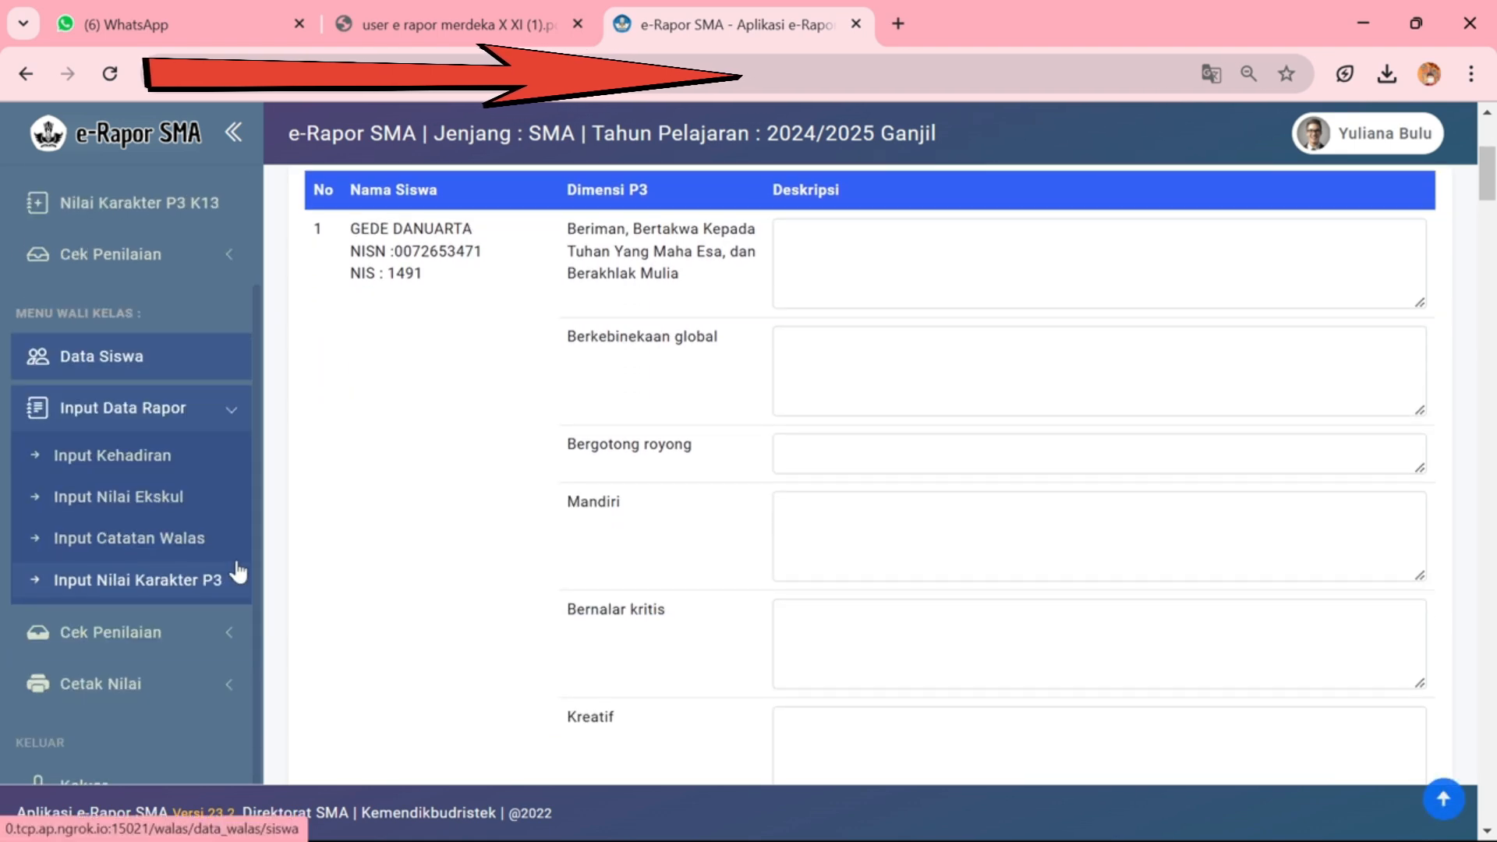
{"action": "left_click", "coordinate": [195, 622]}
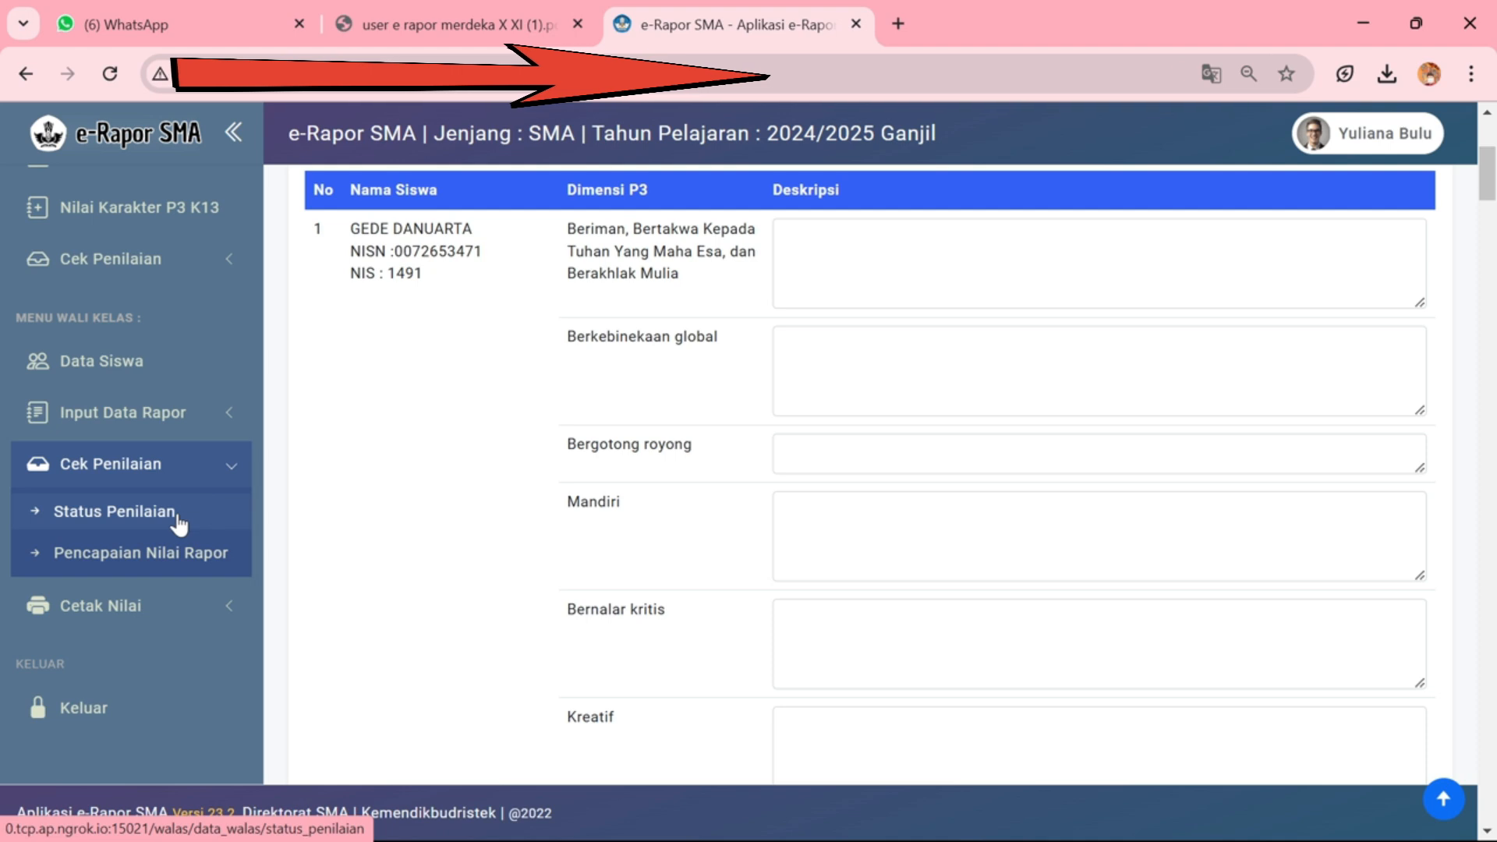
{"action": "left_click", "coordinate": [176, 513]}
{"action": "left_click", "coordinate": [858, 317]}
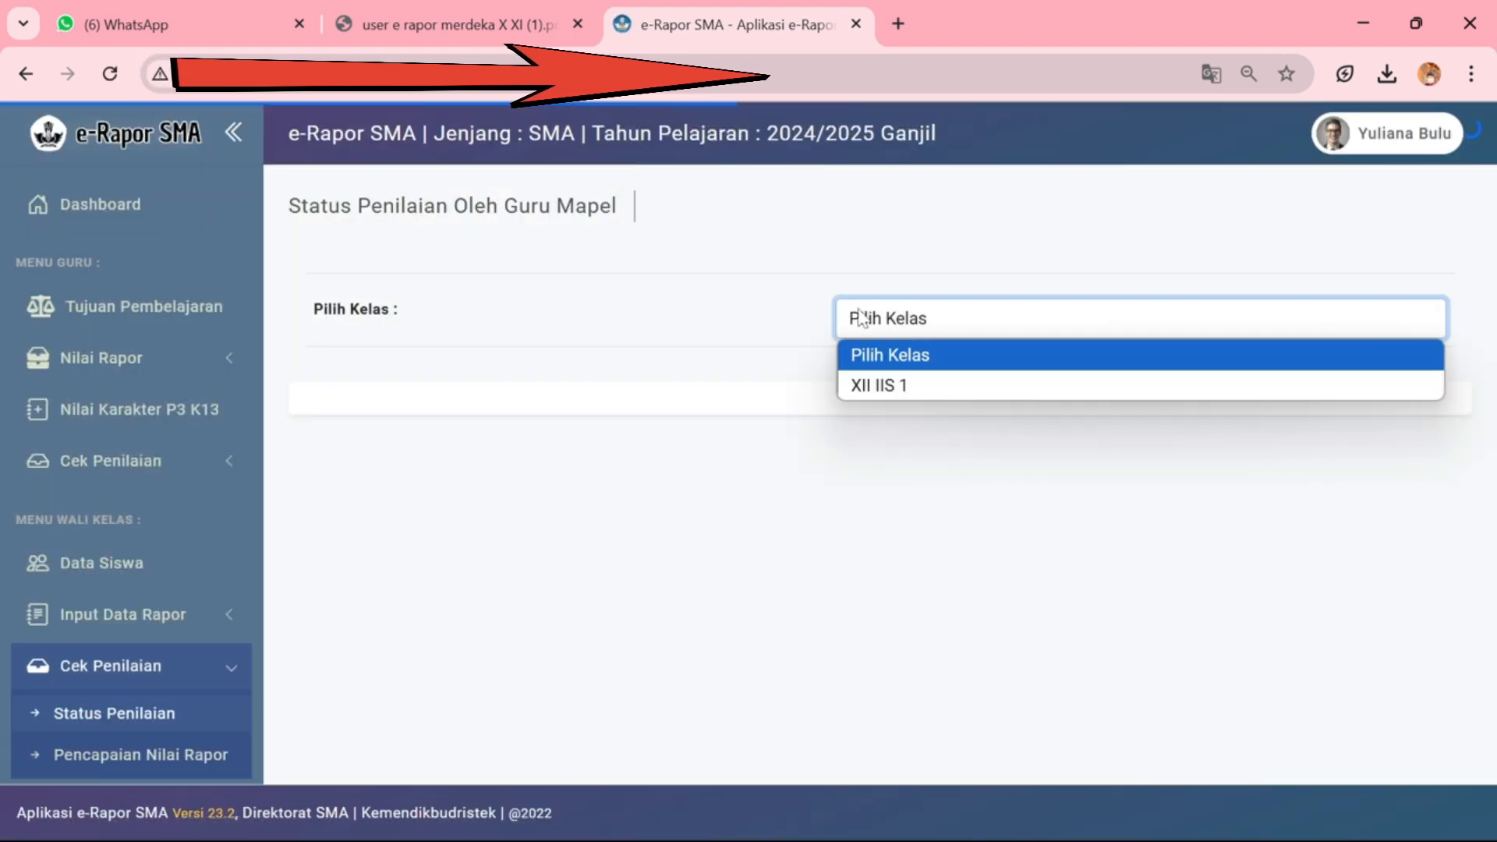
{"action": "left_click", "coordinate": [879, 387]}
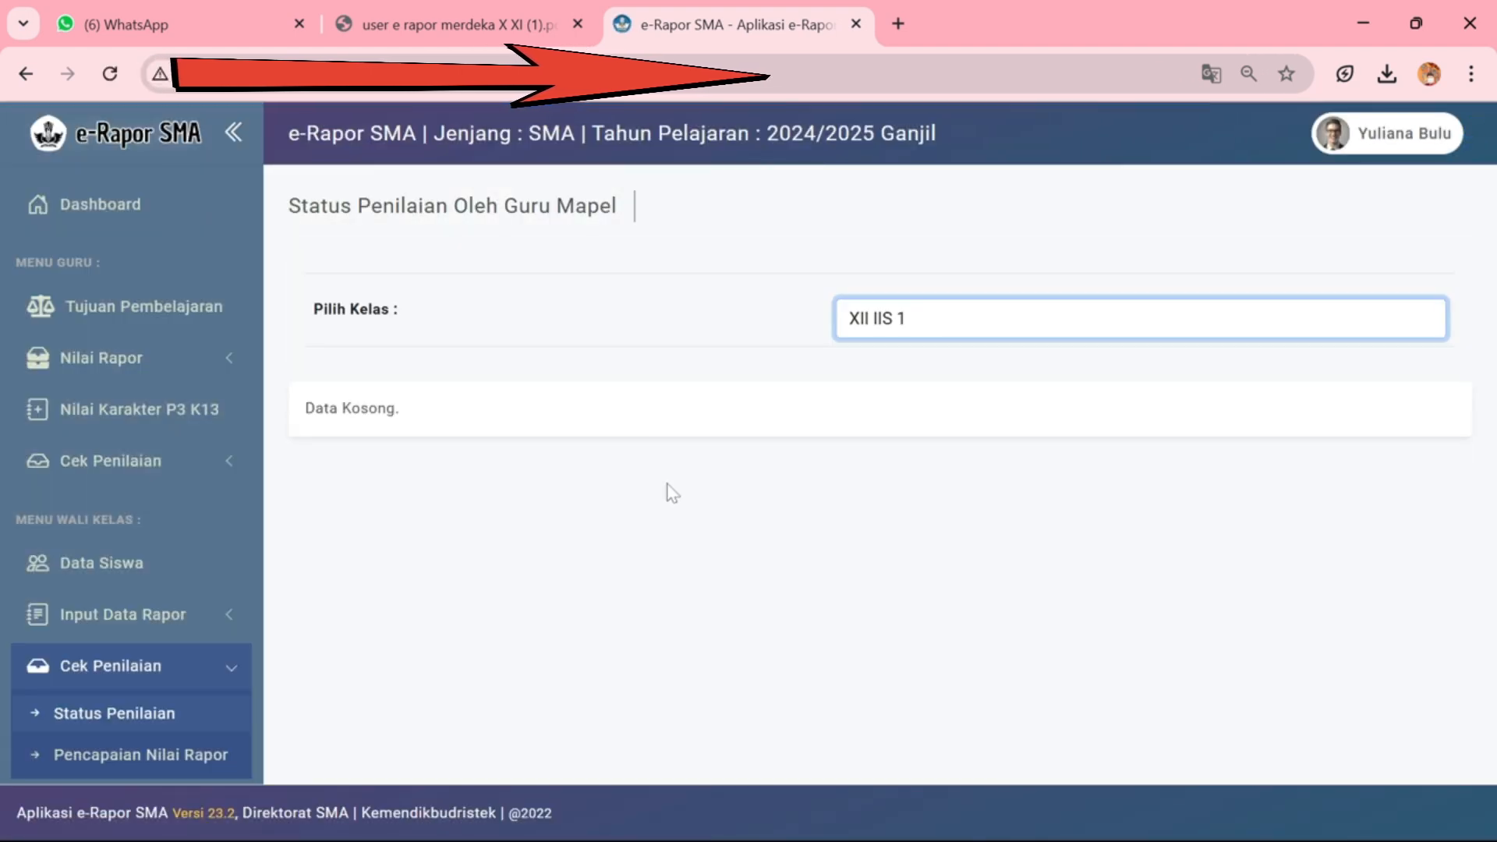
Return to the teacher's Tujuan Pembelajaran list and expand the Nilai Rapor entry and import options
{"action": "scroll", "coordinate": [181, 622], "scroll_direction": "down", "scroll_amount": 3}
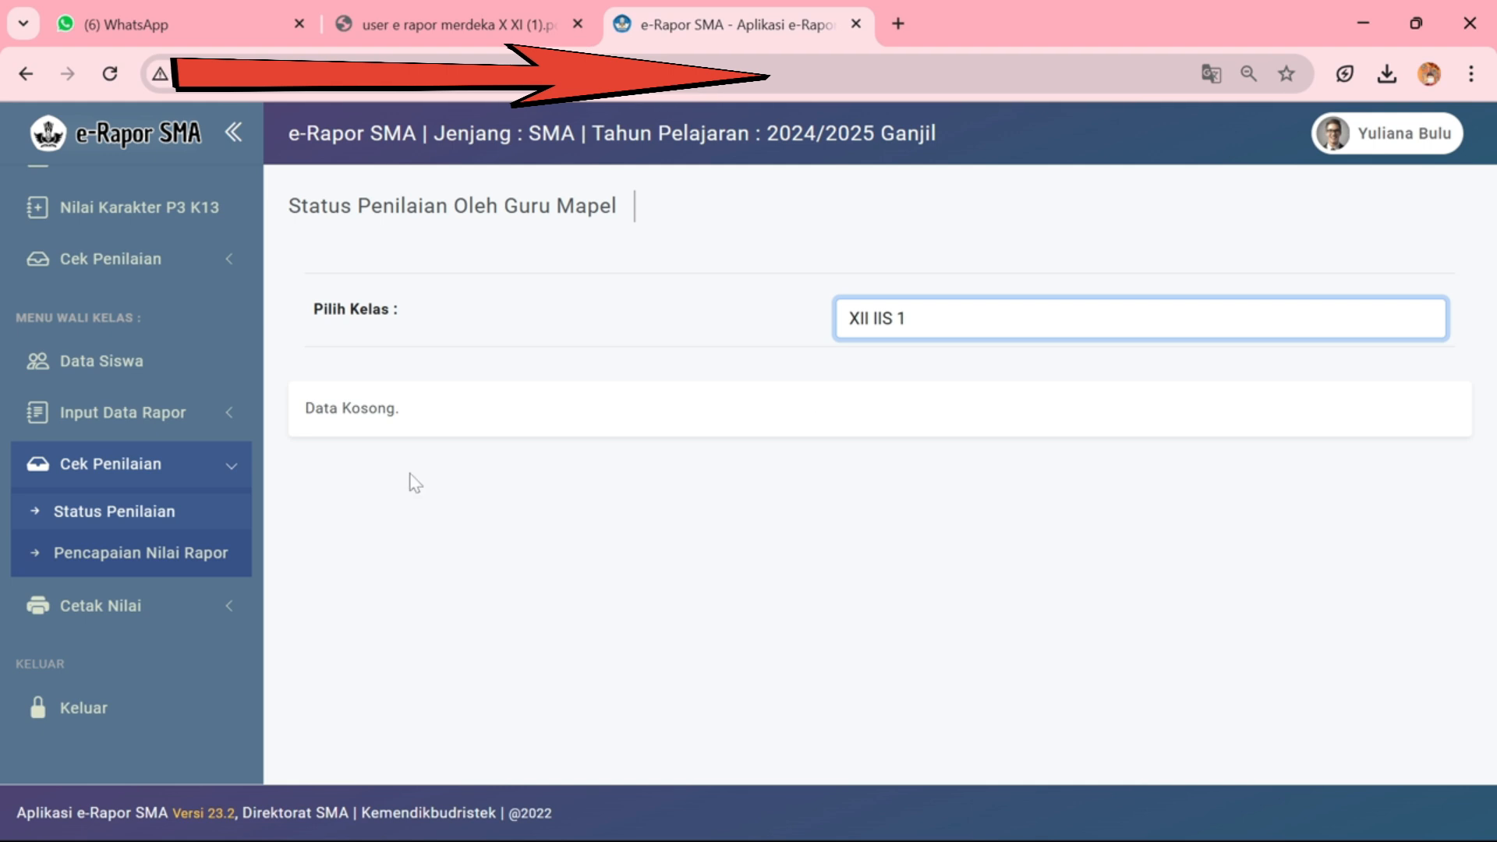
{"action": "scroll", "coordinate": [175, 546], "scroll_direction": "up", "scroll_amount": 3}
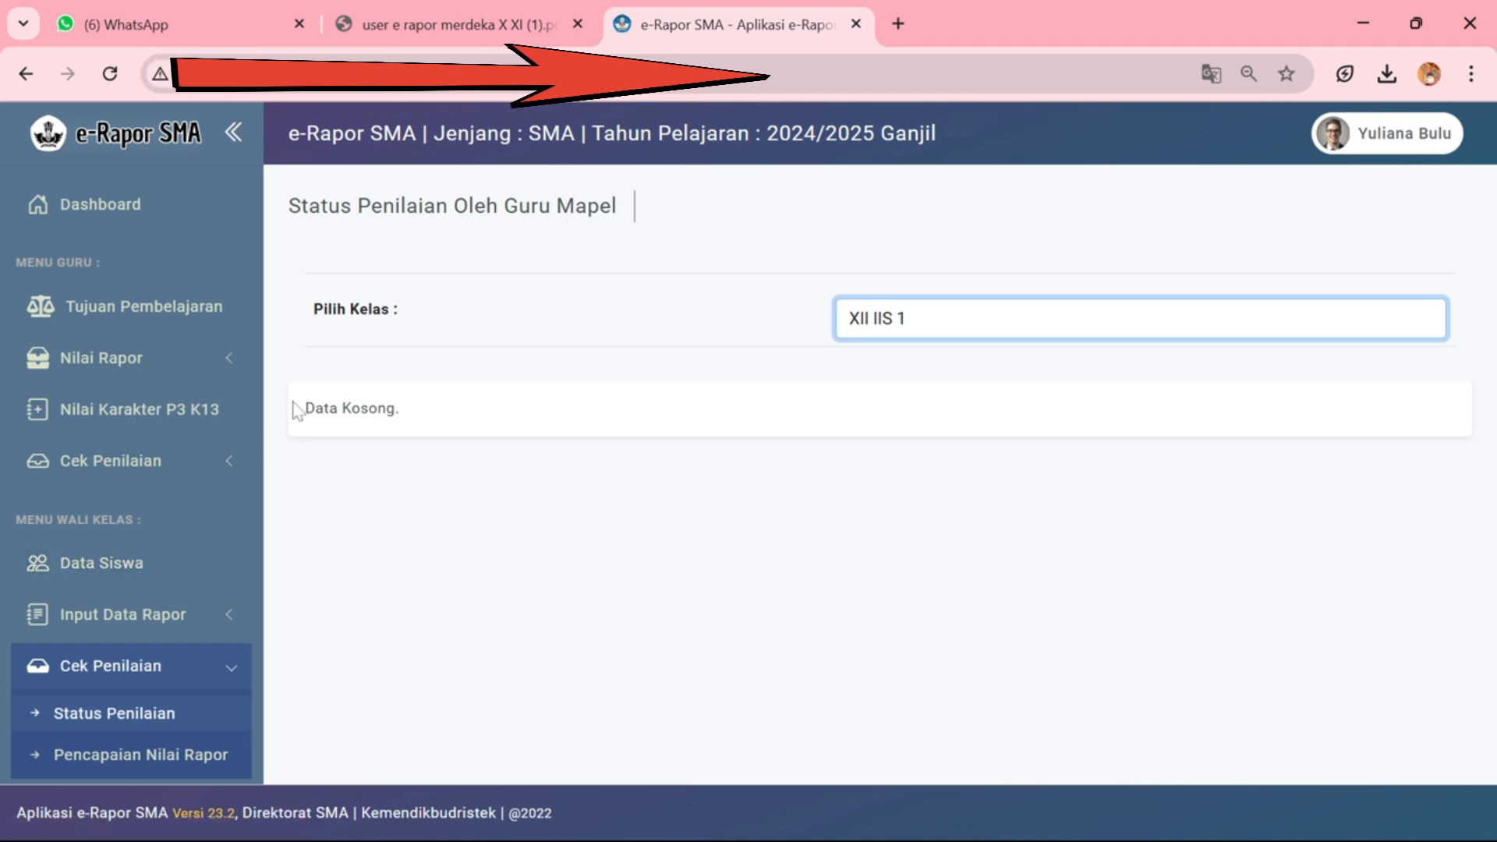
{"action": "left_click", "coordinate": [171, 307]}
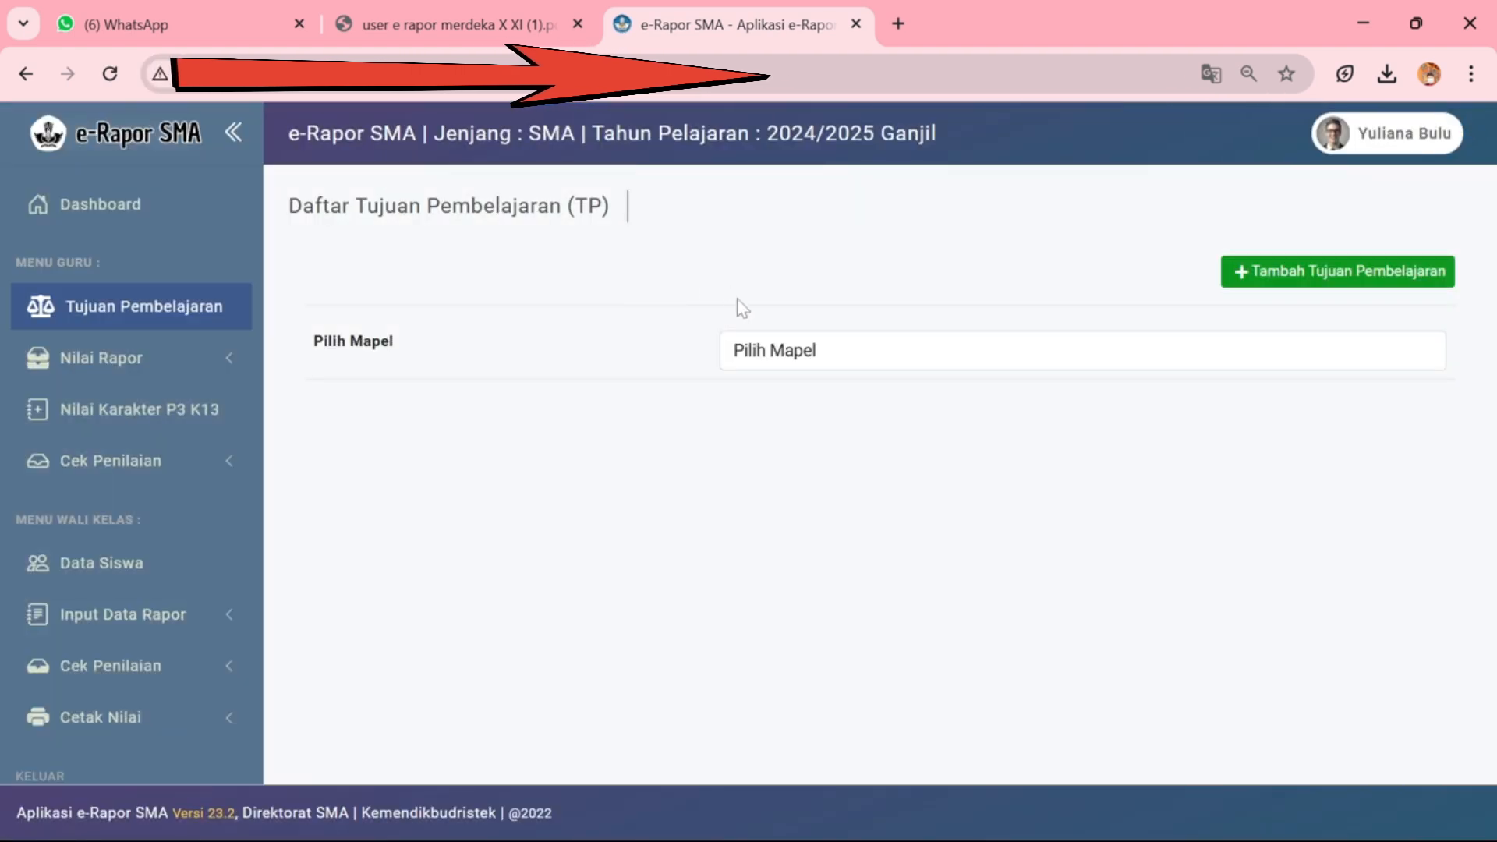
{"action": "left_click", "coordinate": [232, 360]}
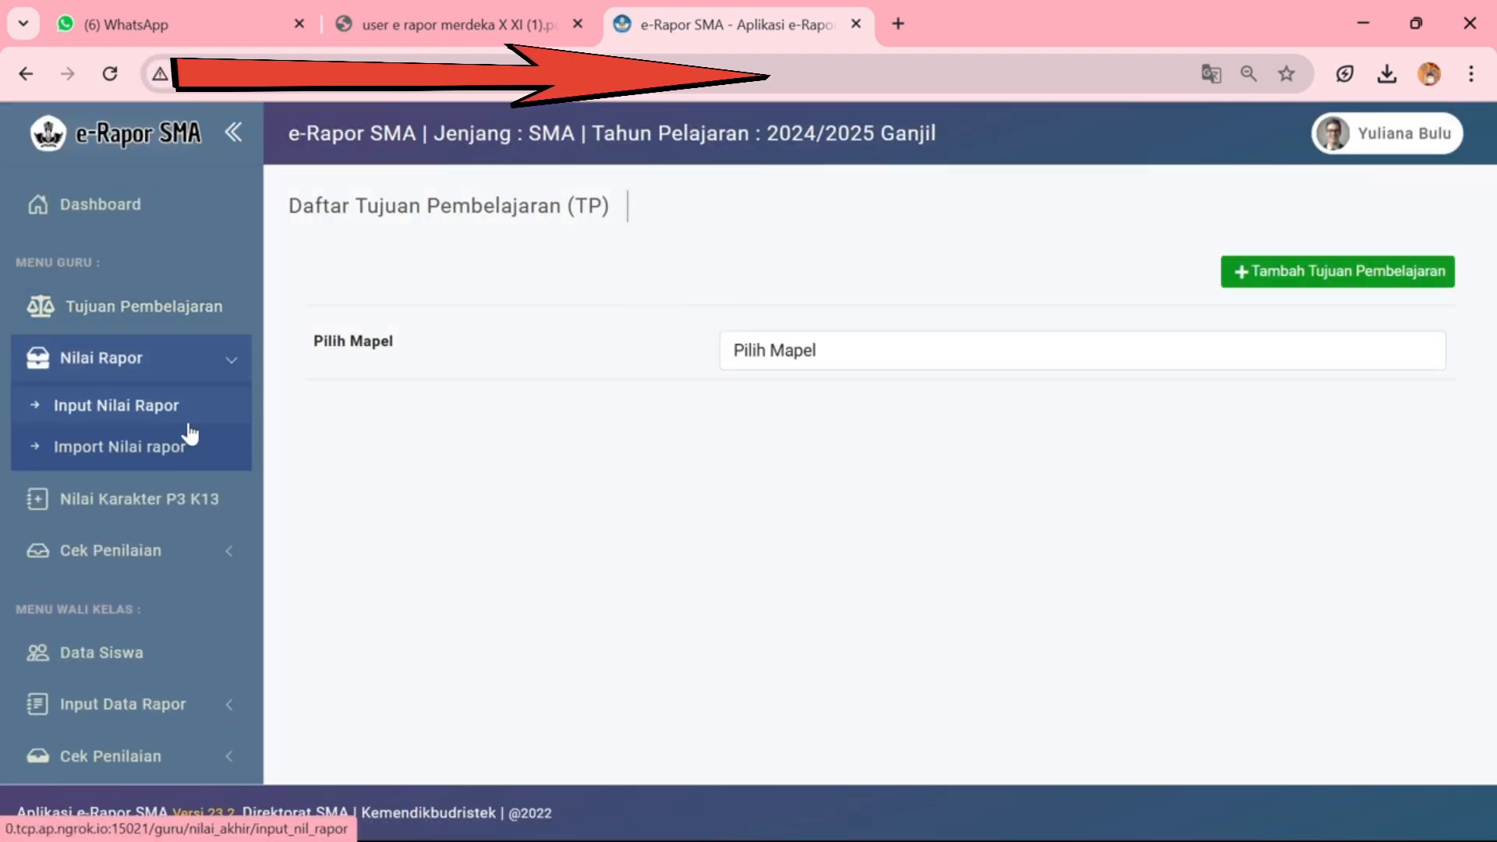